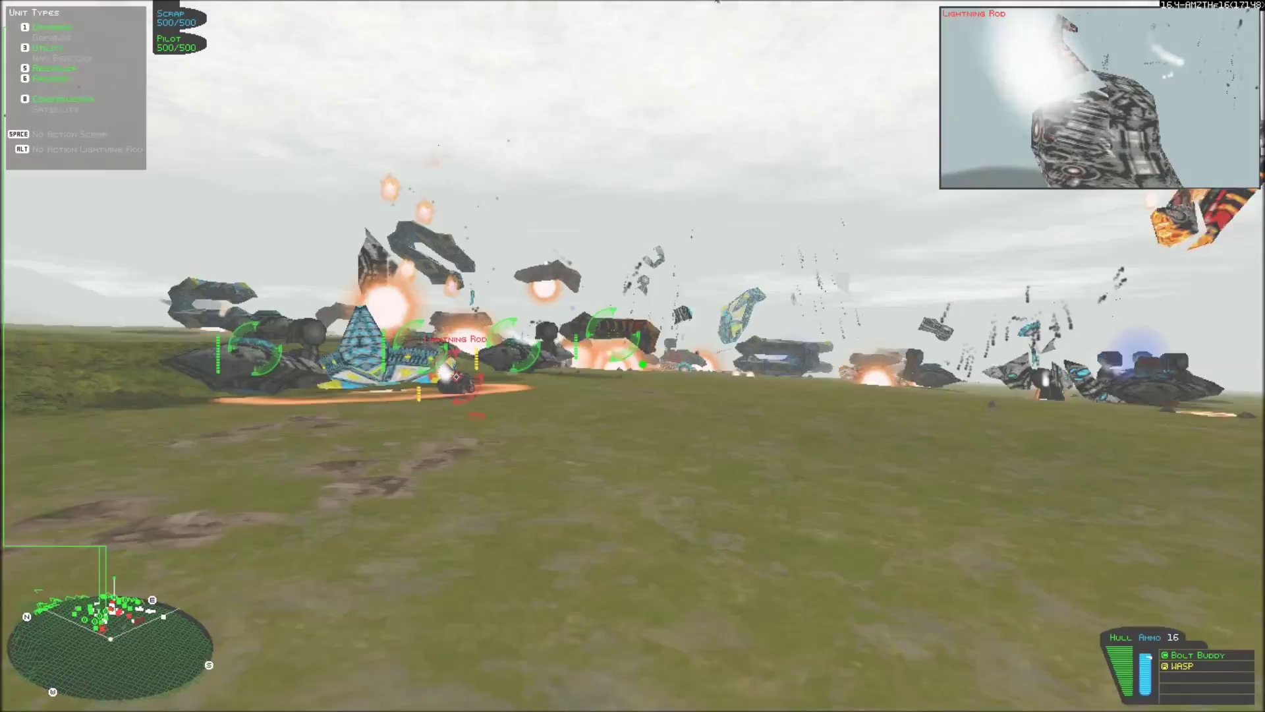
left_click(633, 358)
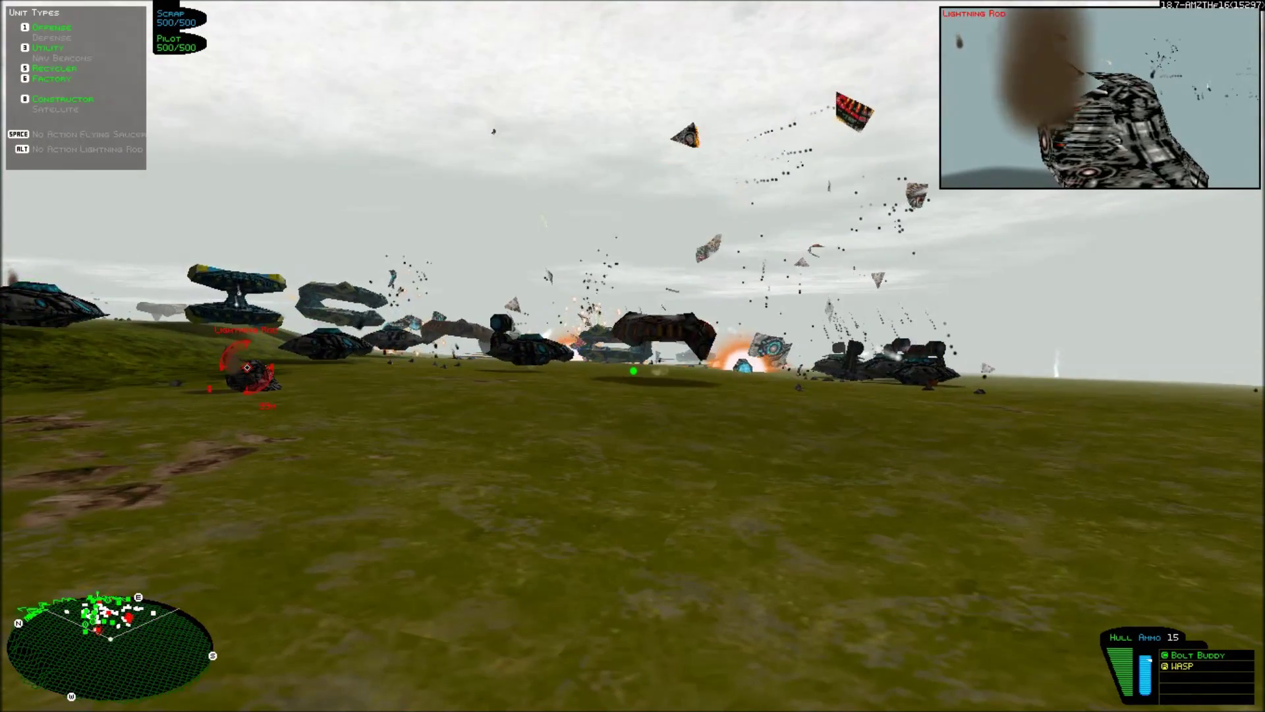
left_click(633, 371)
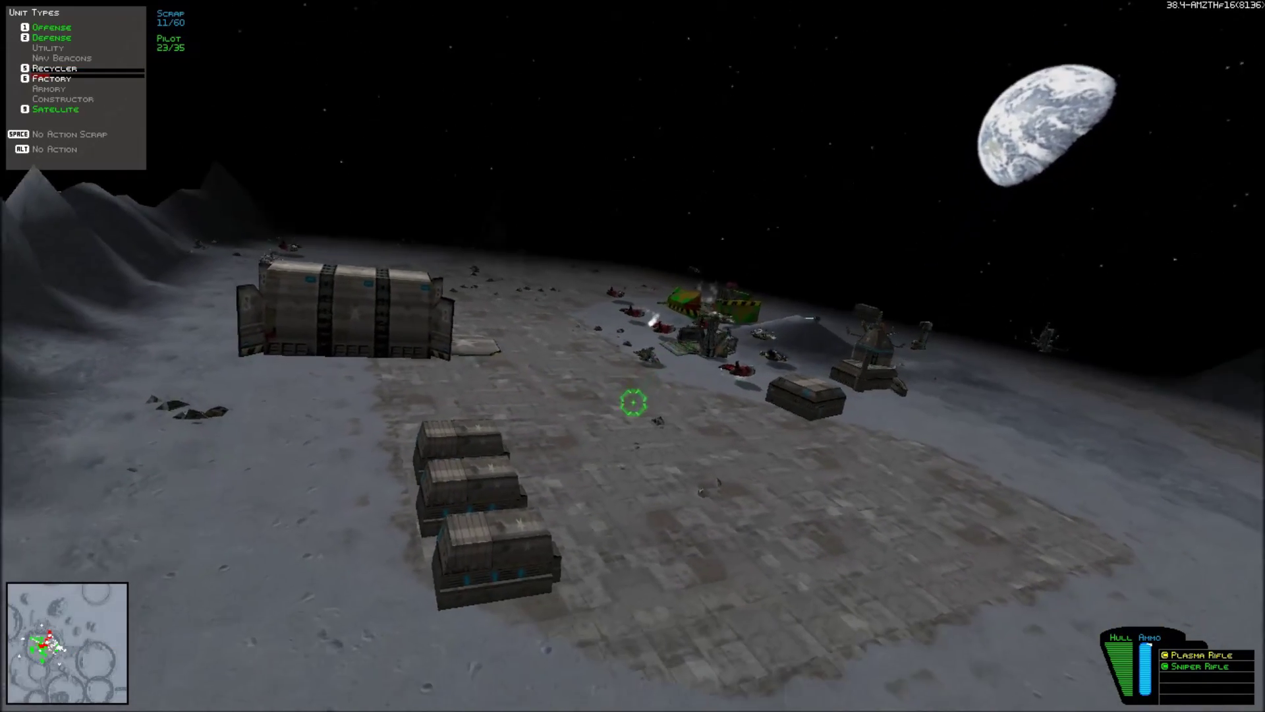
- Advance toward the enemy units on the moon base and fire the sniper rifle at them
key("w")
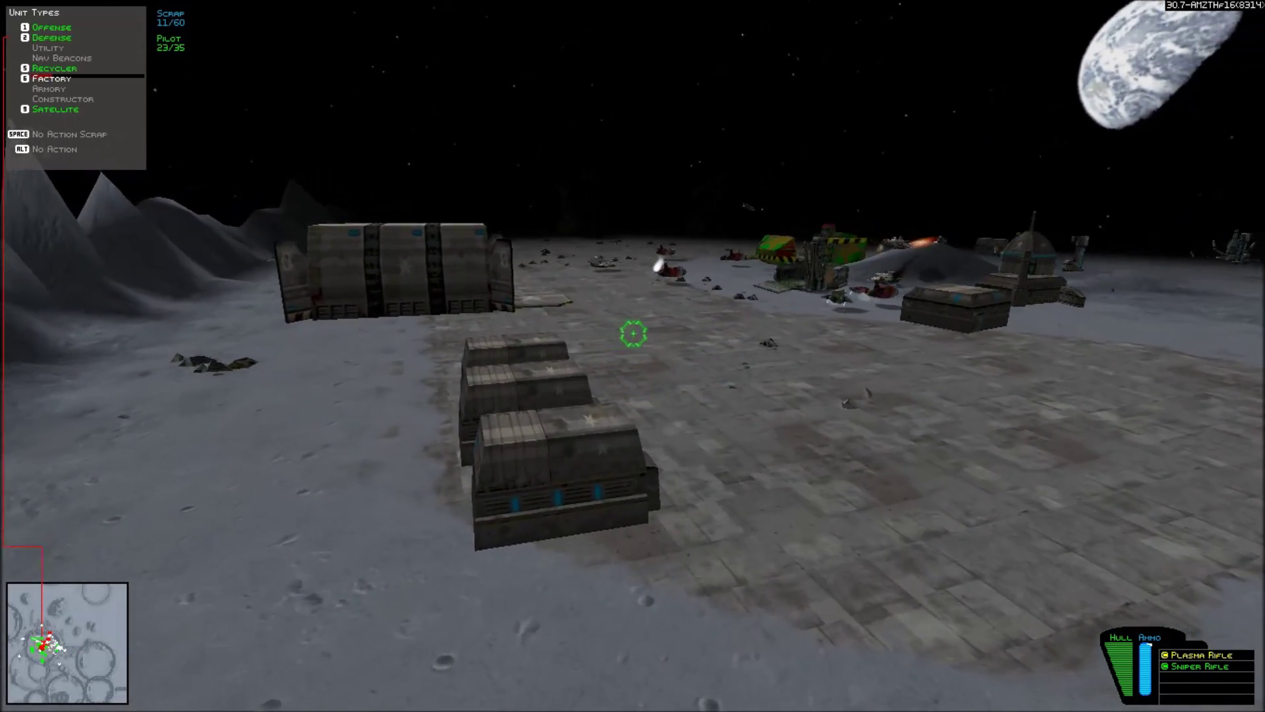
key("w")
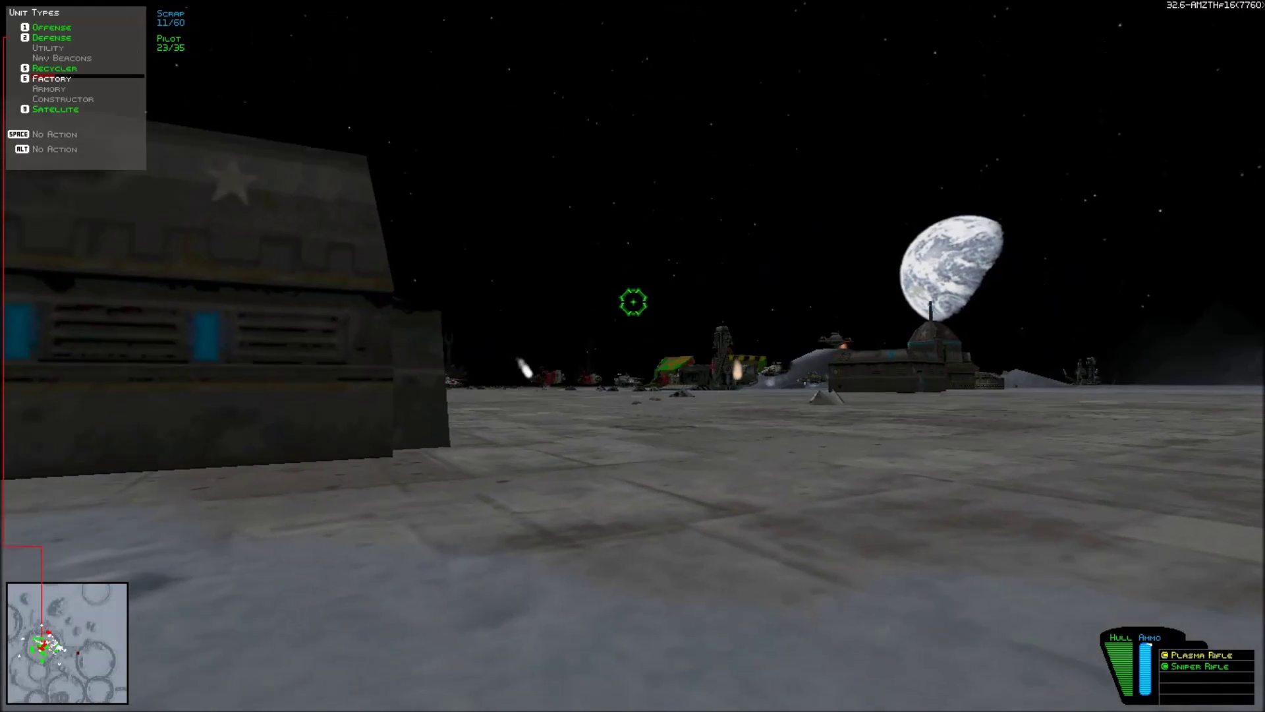
key("1")
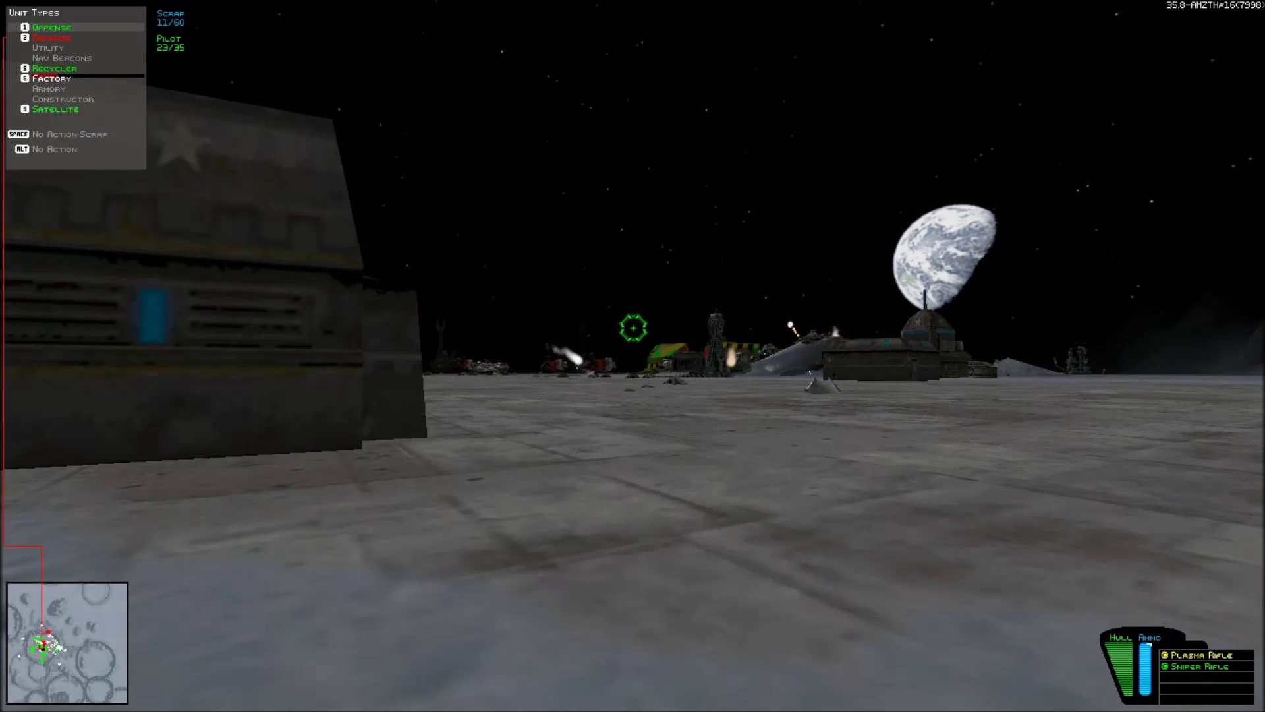
key("Return")
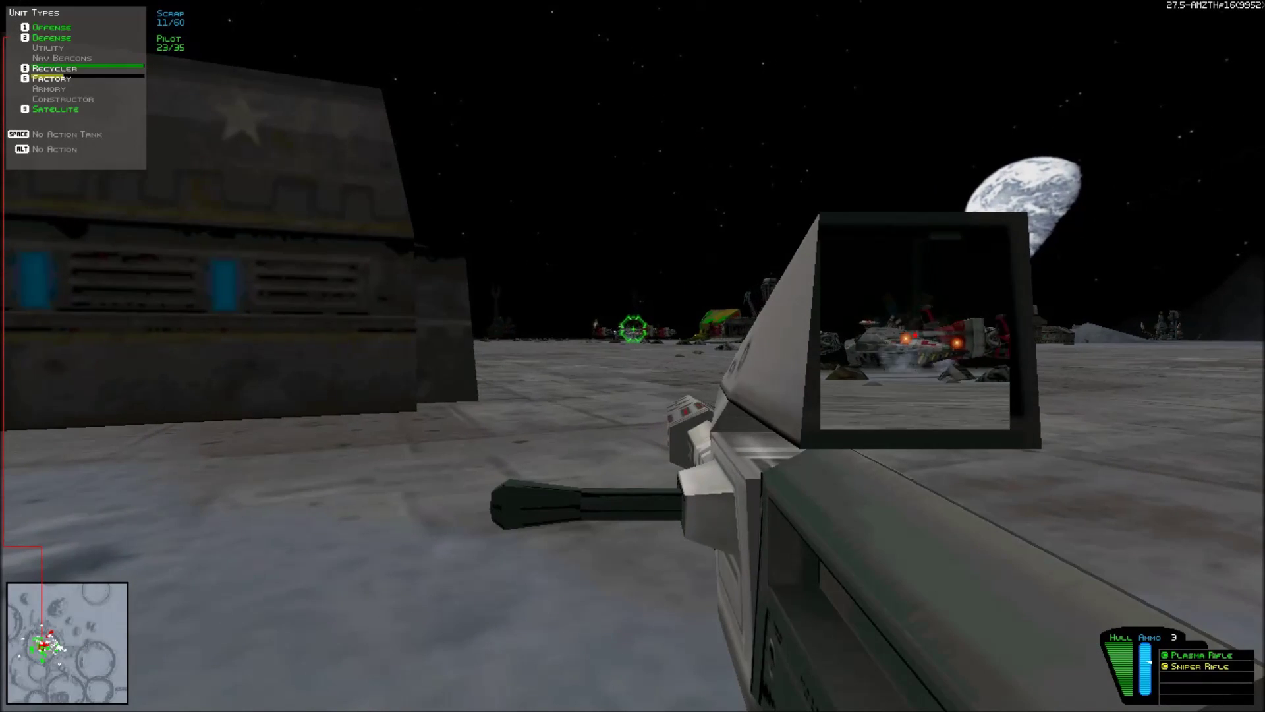
left_click(633, 330)
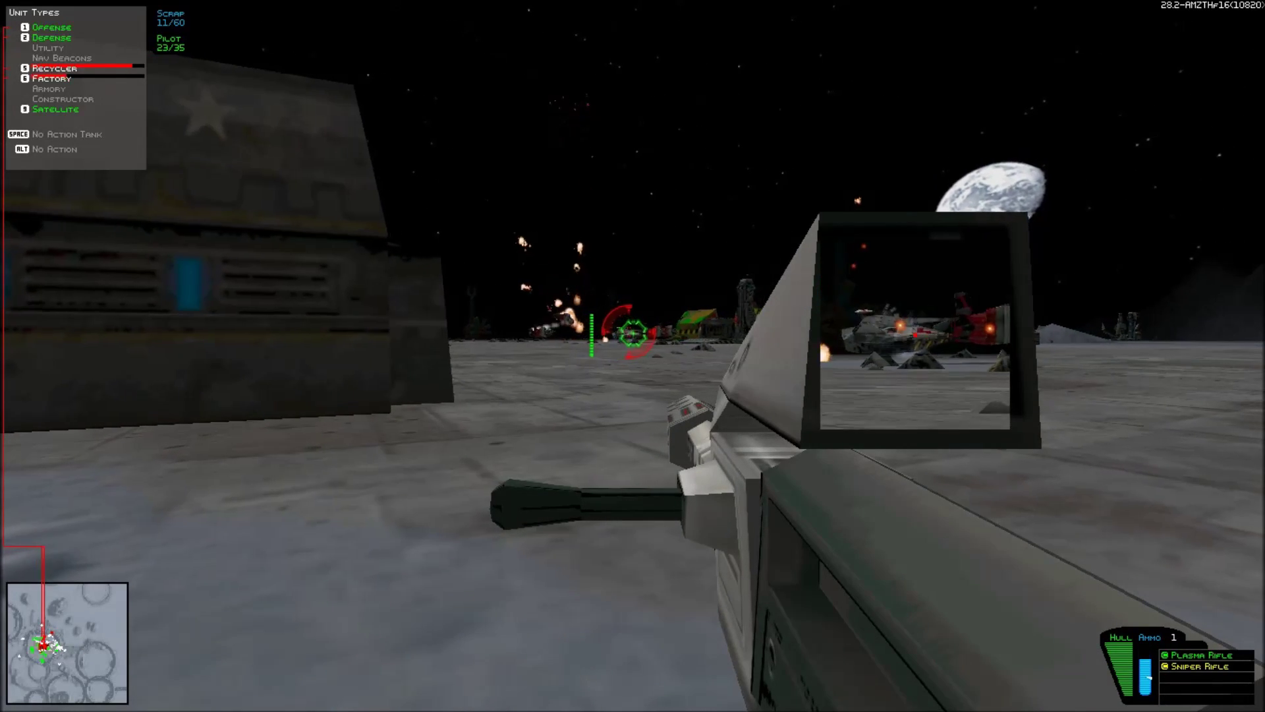
left_click(633, 330)
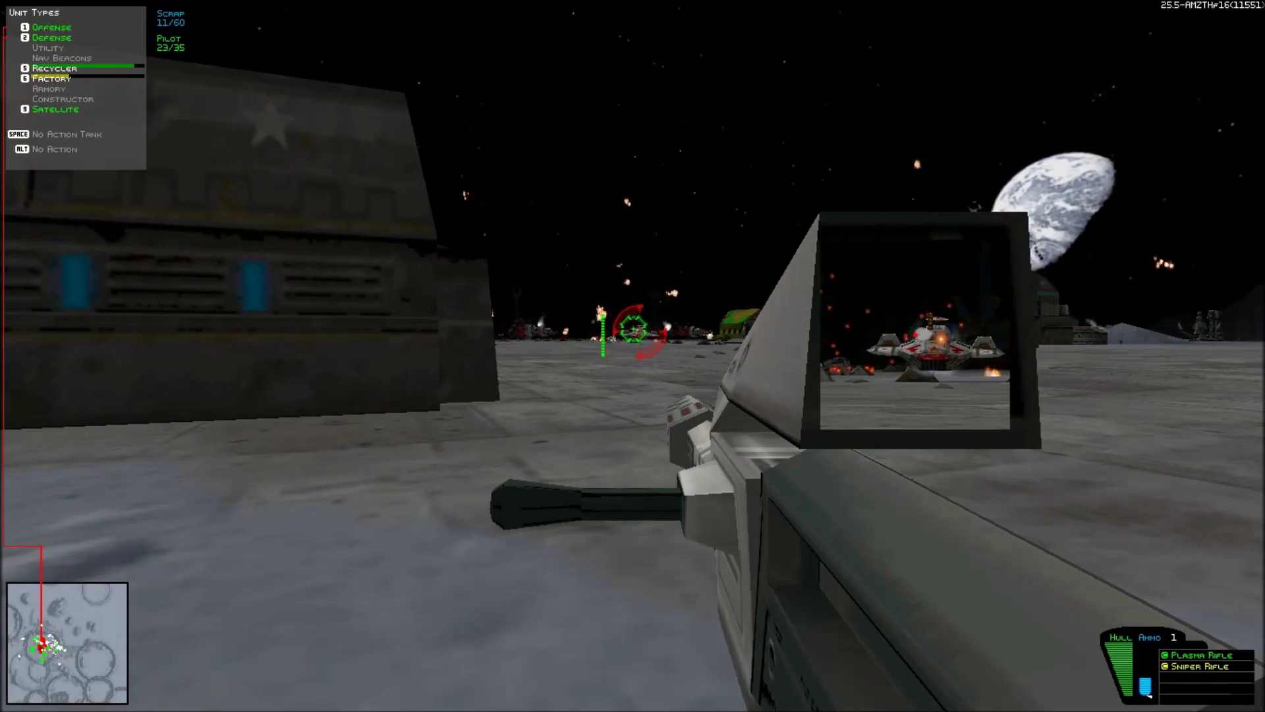
left_click(632, 329)
key("w")
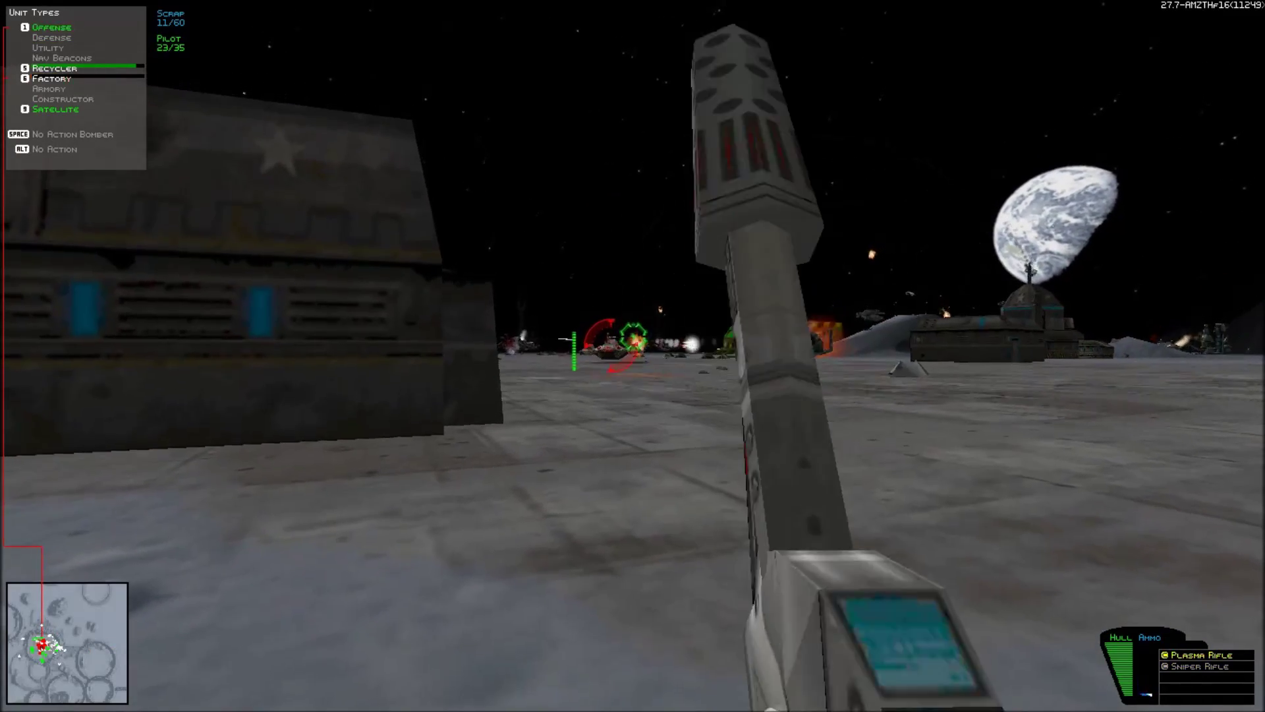
key("w")
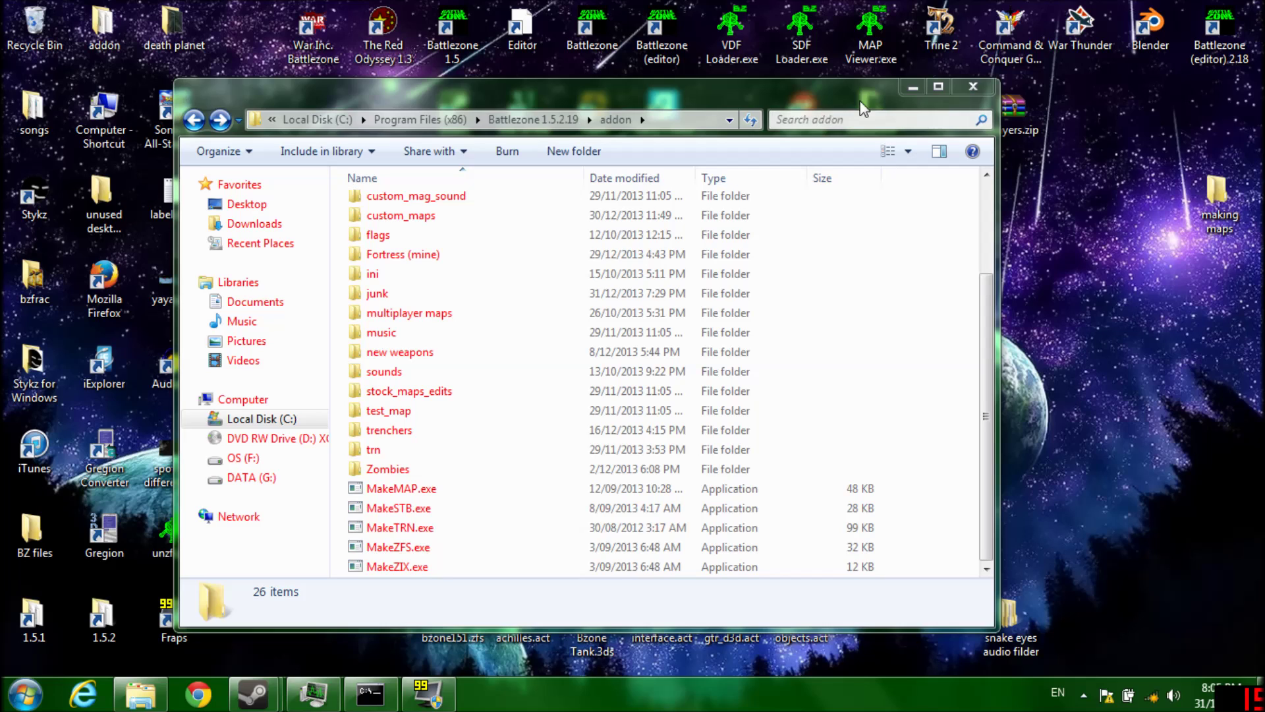
- Show the full path of the Battlezone 1.5.2.19 addon folder and close its window
mouse_move(845, 89)
left_mouse_down()
mouse_move(919, 163)
mouse_move(986, 82)
mouse_move(904, 27)
mouse_move(841, 97)
left_mouse_up()
left_click(711, 118)
left_click(711, 119)
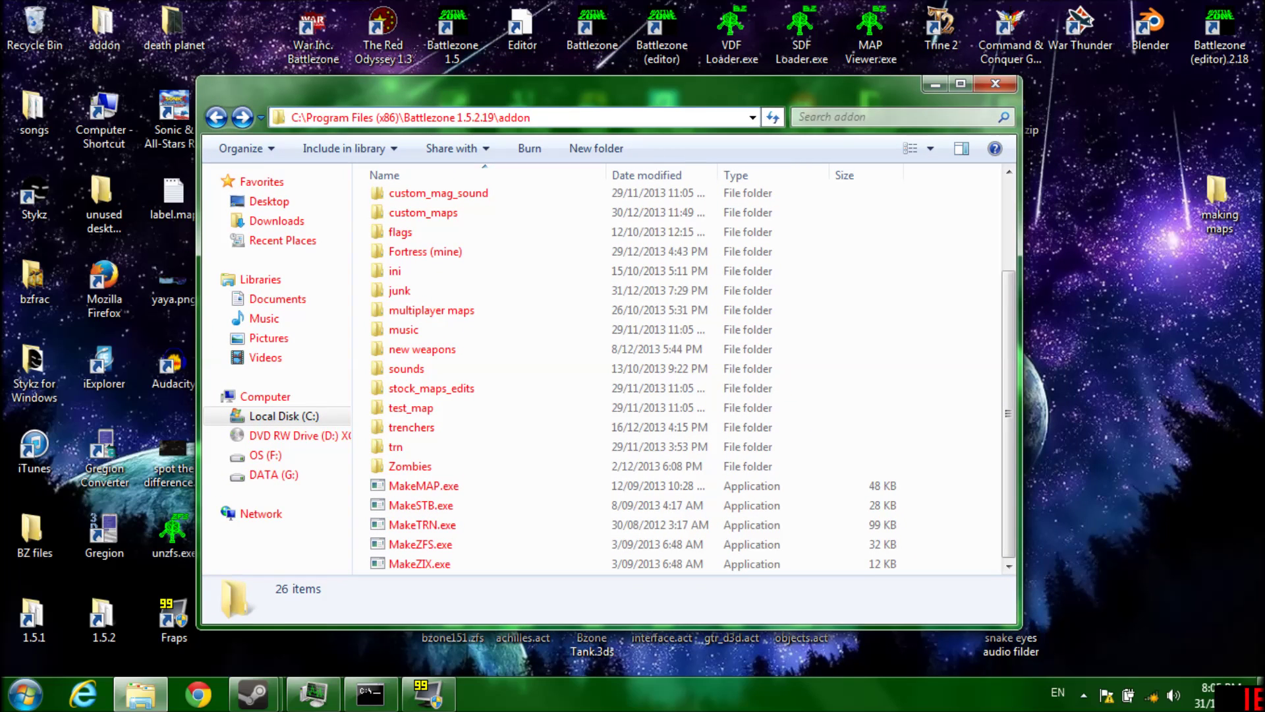
left_click(998, 71)
left_click(994, 86)
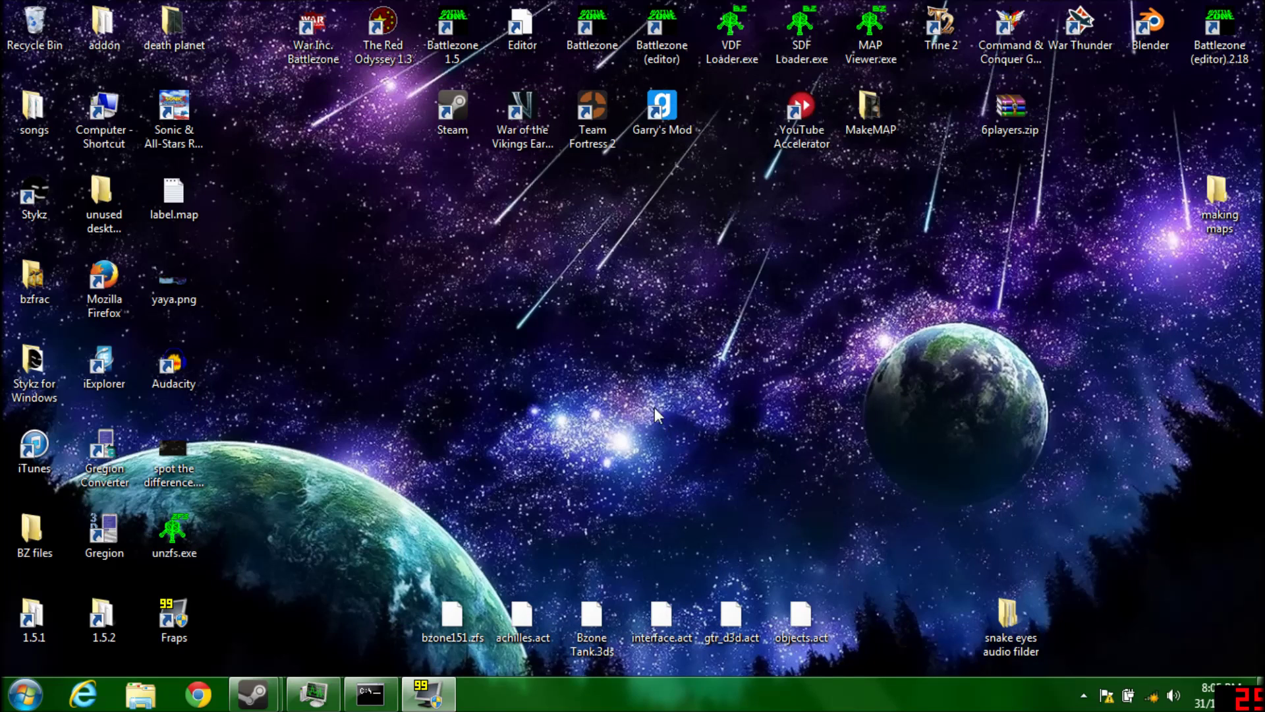
- Move the making maps folder one column inward on the desktop, leaving the Battlezone shortcuts in place
mouse_move(676, 34)
left_mouse_down()
mouse_move(540, 221)
mouse_move(802, 295)
mouse_move(465, 177)
mouse_move(885, 56)
mouse_move(317, 186)
mouse_move(819, 236)
mouse_move(679, 51)
left_mouse_up()
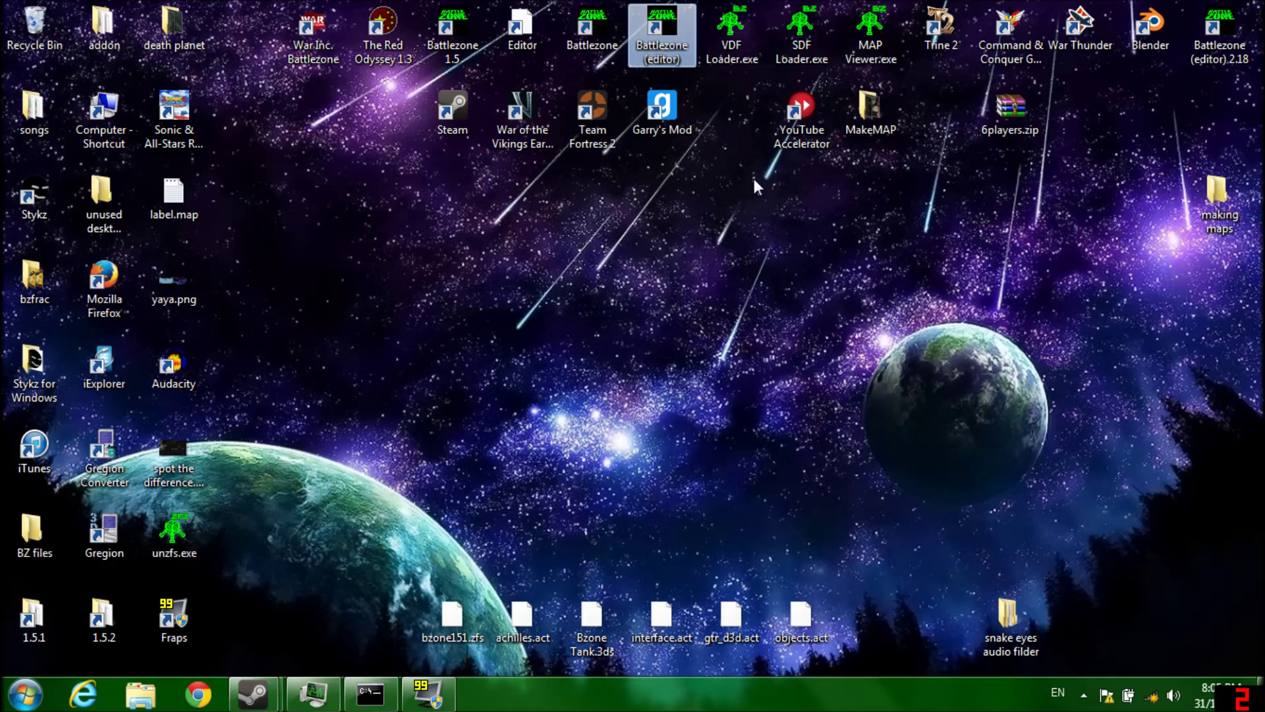
left_click(813, 249)
left_click_drag(1216, 193, 976, 285)
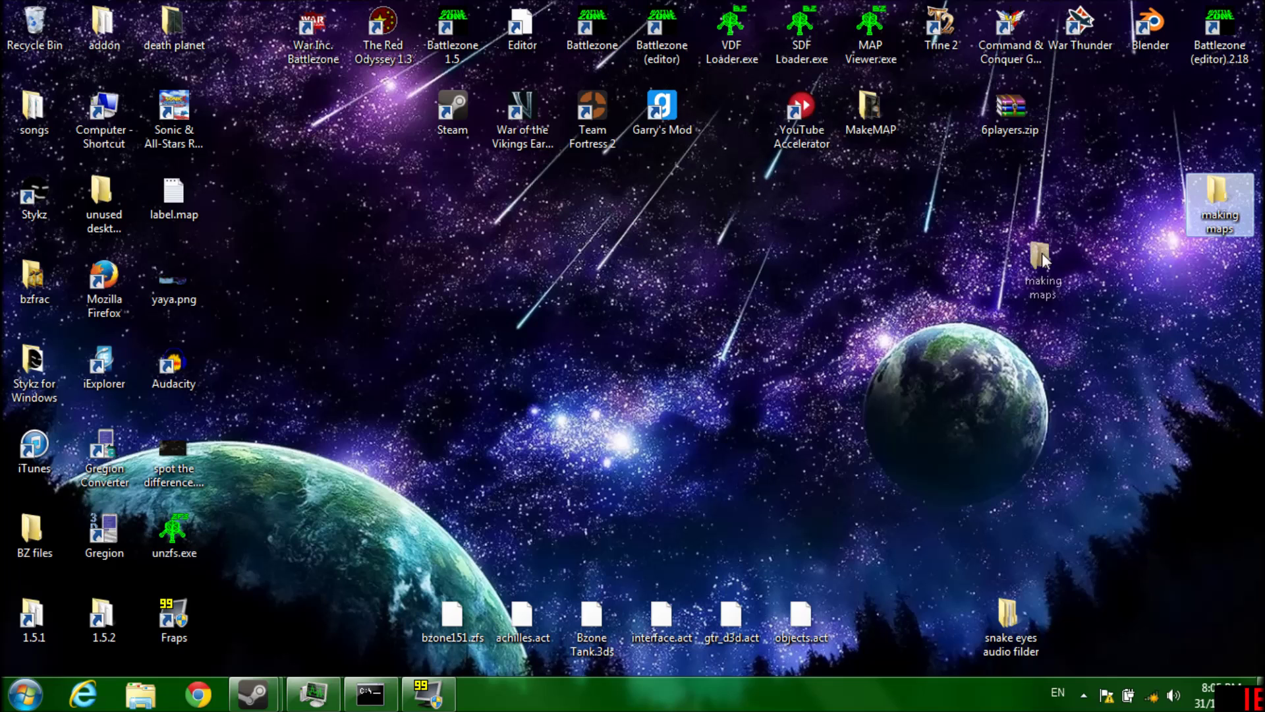
left_click_drag(1044, 262, 1032, 273)
left_click_drag(1194, 171, 1193, 172)
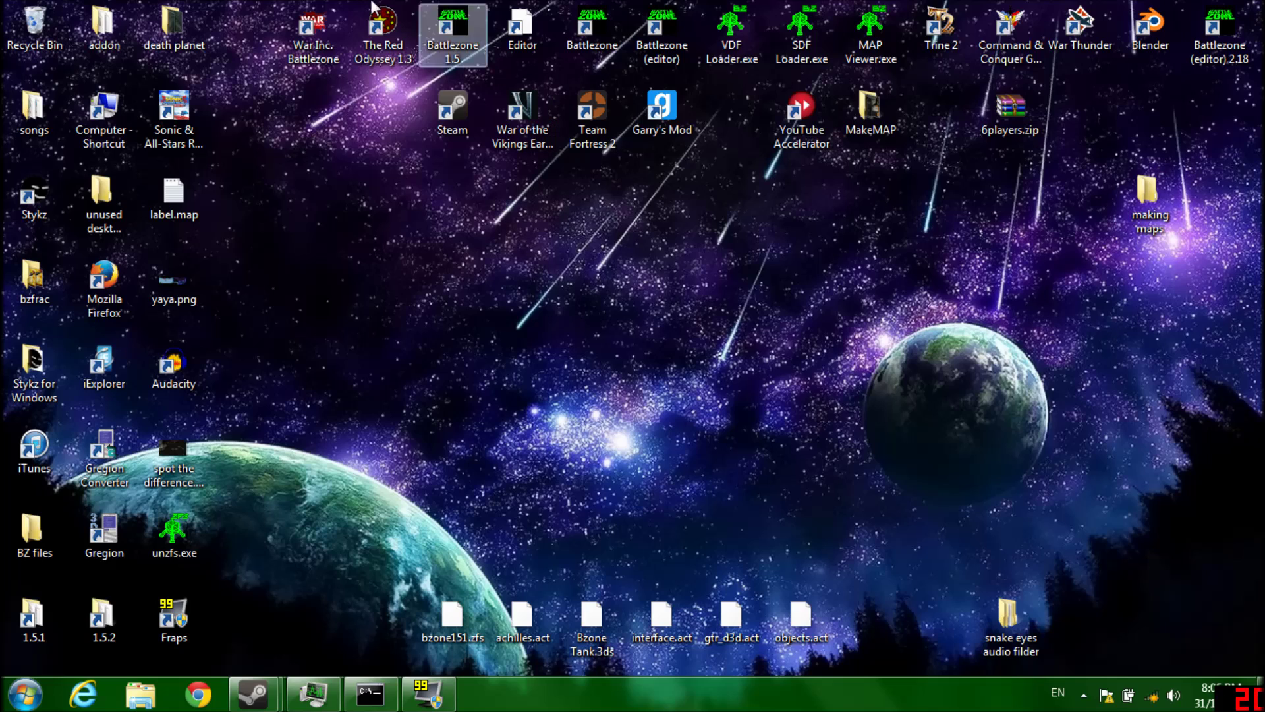
left_click(684, 46)
left_click(630, 433)
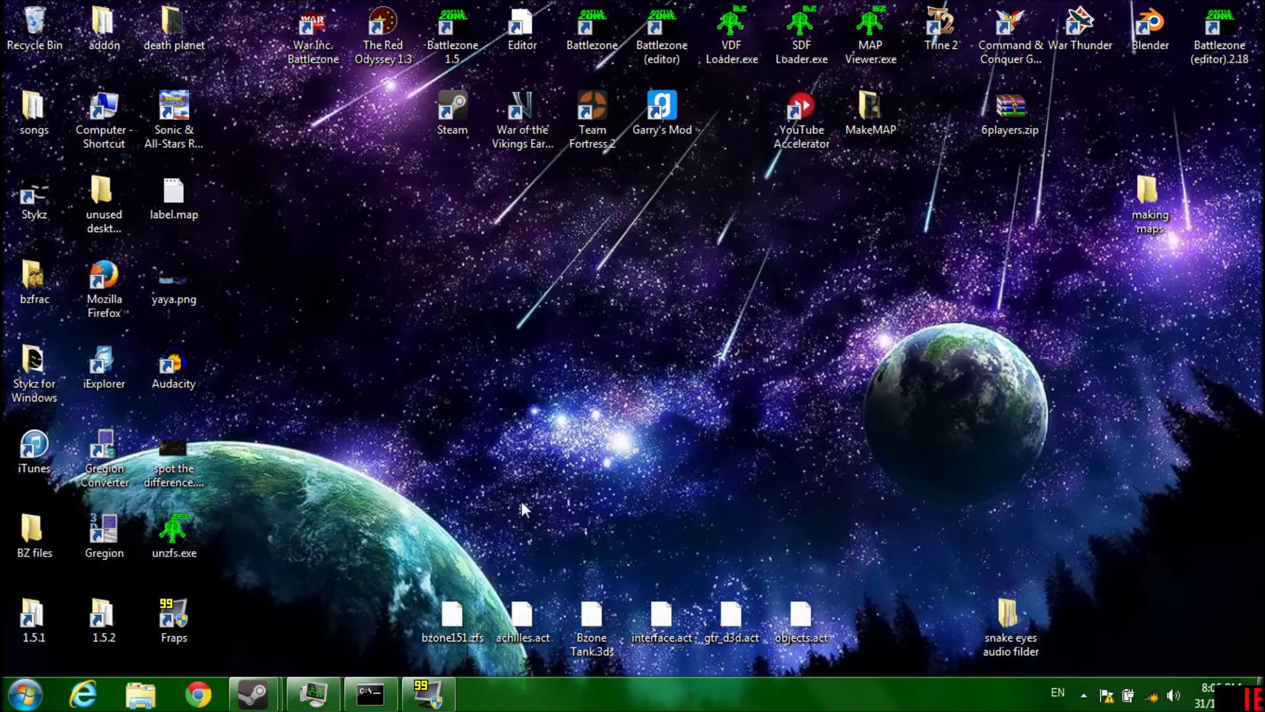
- Look through the installed Battlezone 1.5.2.19 and Battlezone 1.5 program groups for the editor and Edit entries
left_click(24, 706)
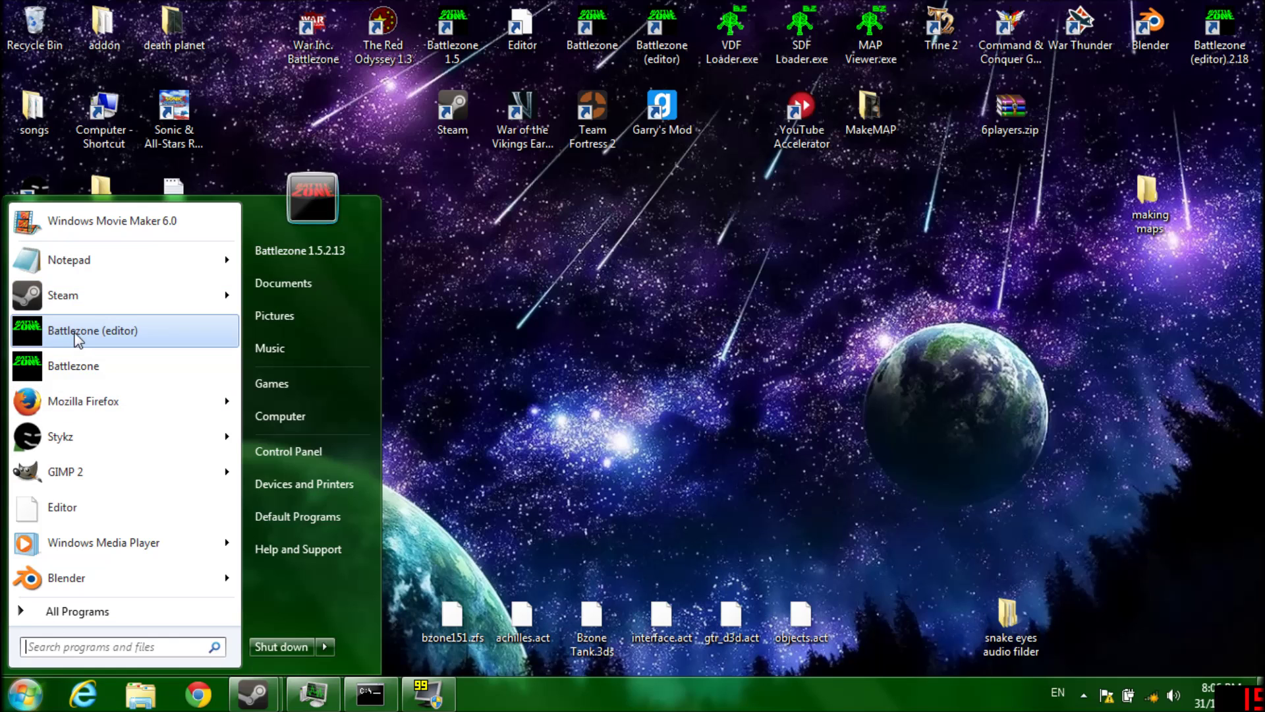
left_click(122, 619)
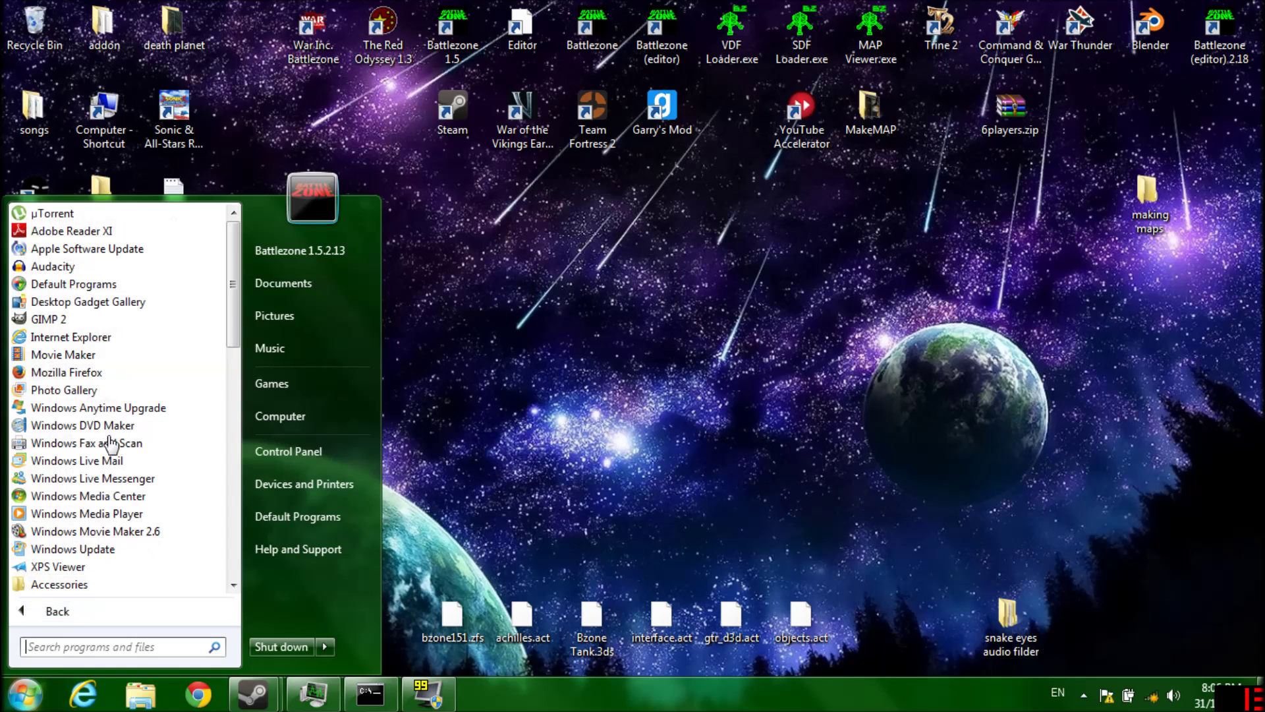
scroll(115, 442, "down", 3)
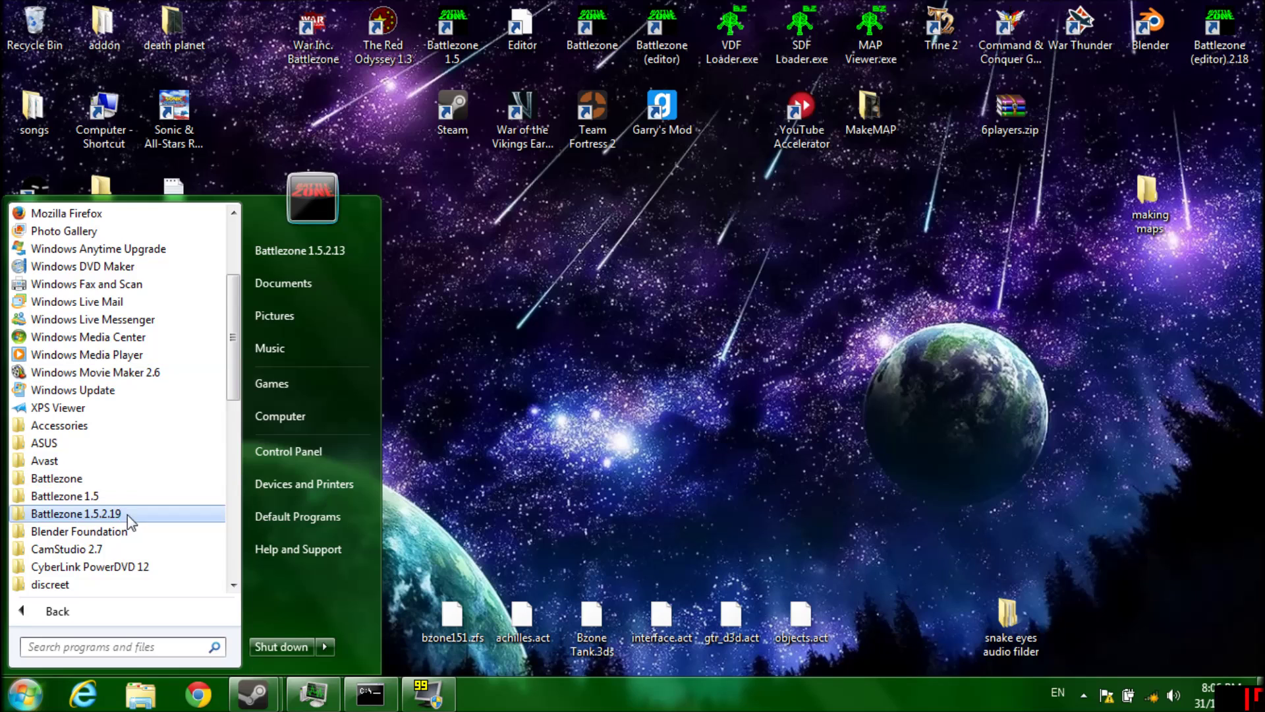
left_click(128, 514)
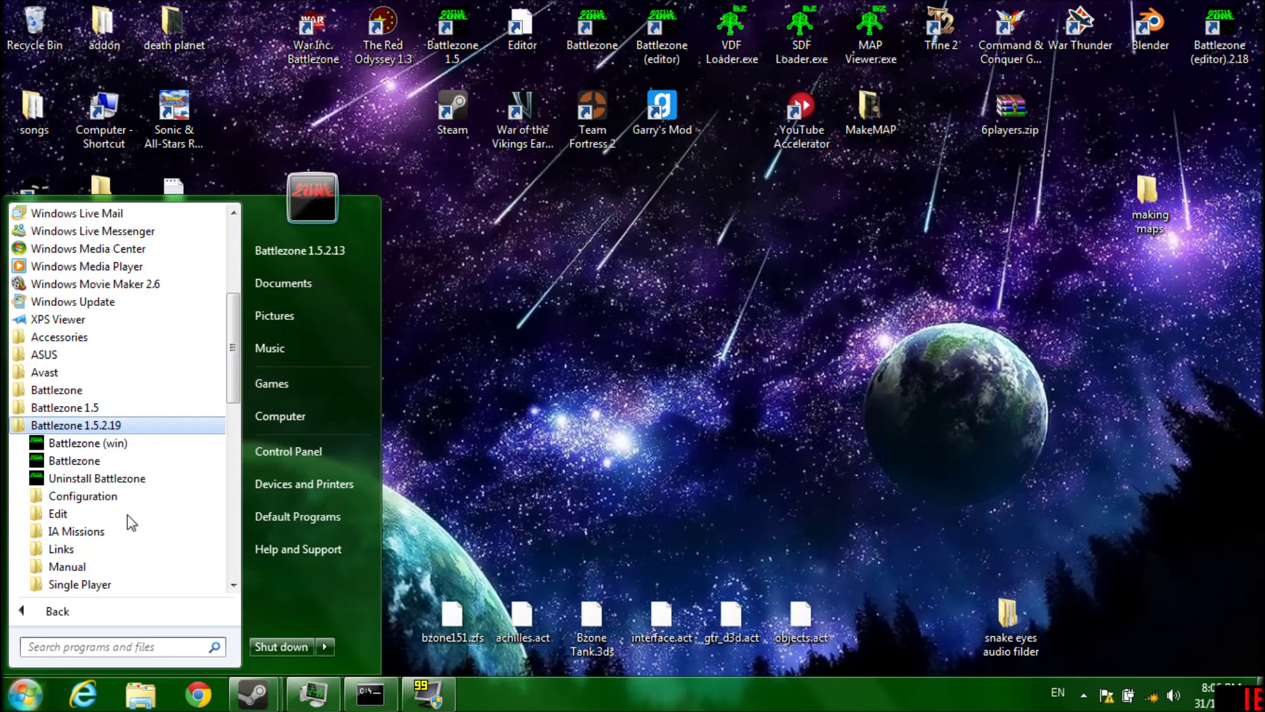
scroll(128, 515, "down", 1)
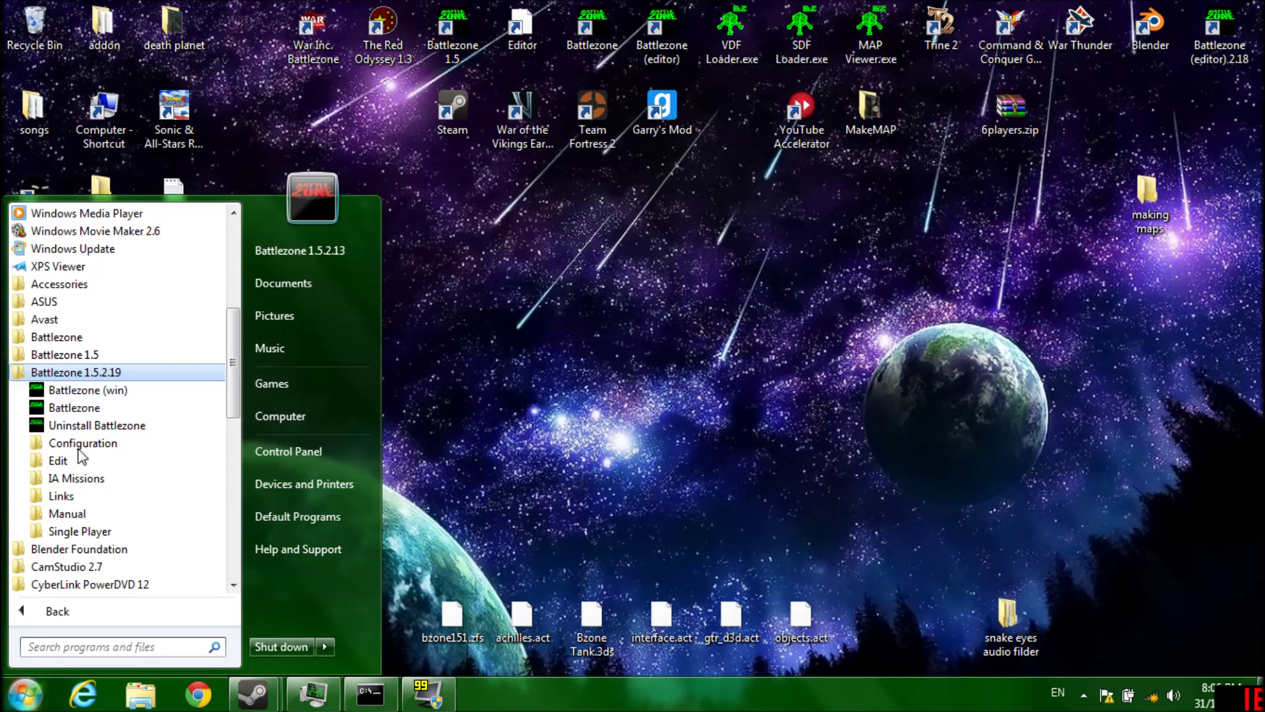
left_click(82, 371)
left_click(83, 356)
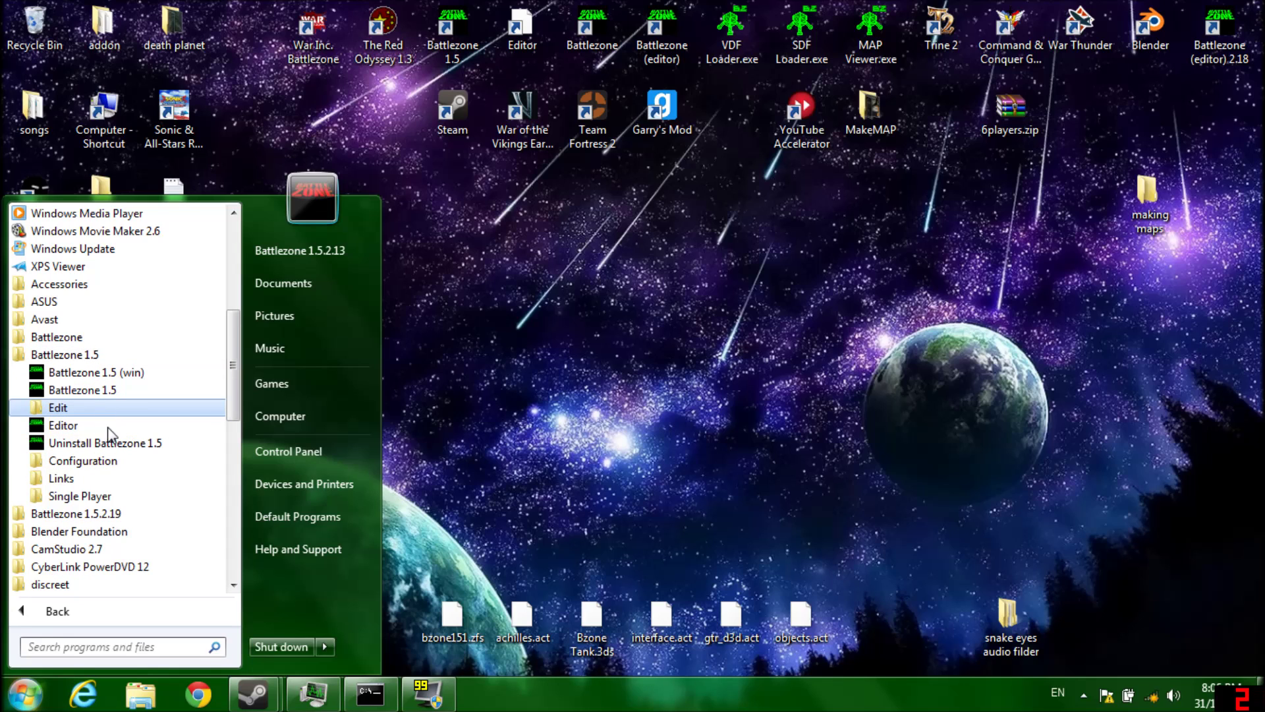
left_click(640, 429)
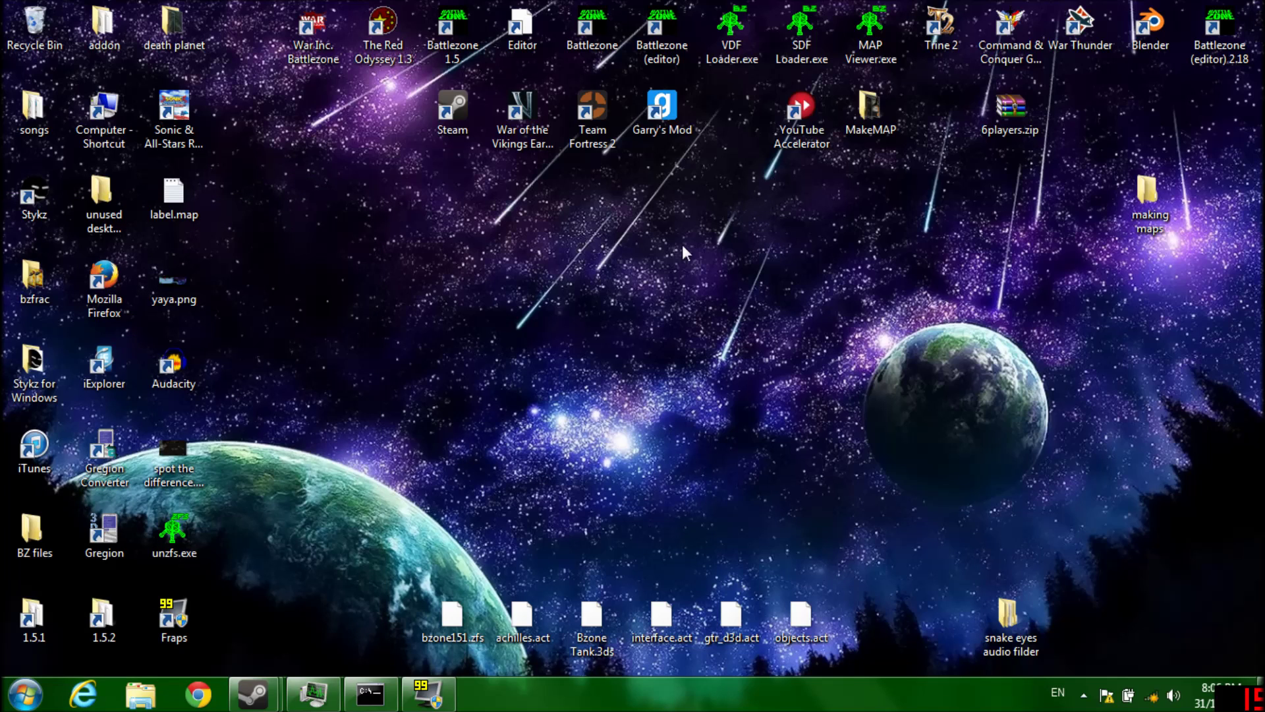
left_click(23, 696)
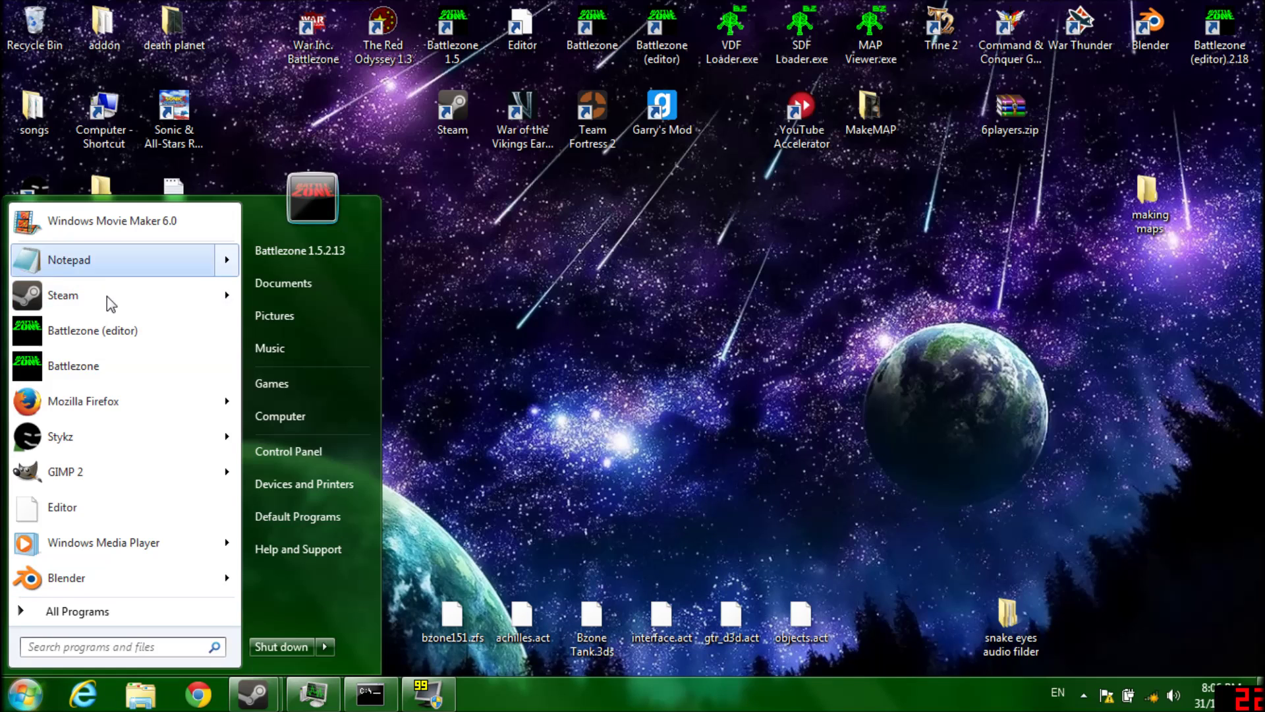
left_click(531, 304)
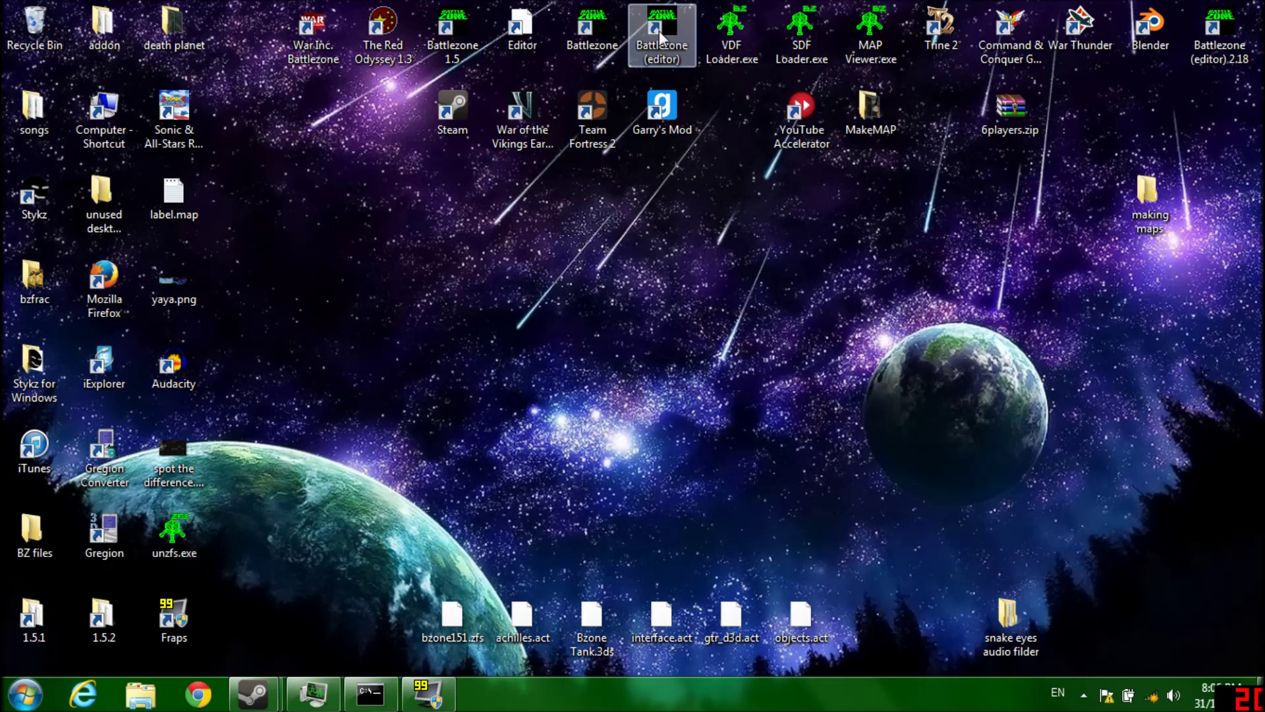
- Open the file location of the Battlezone (editor) shortcut and enter its Edit folder
right_click(680, 15)
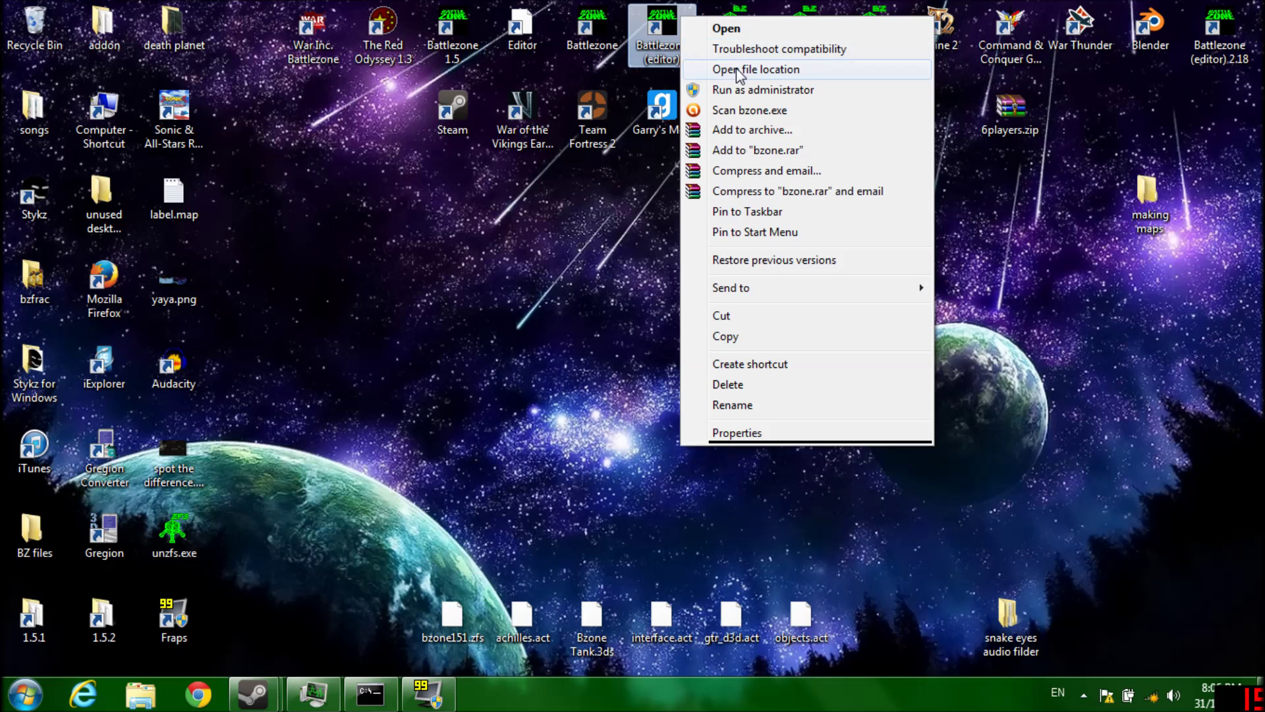
left_click(736, 69)
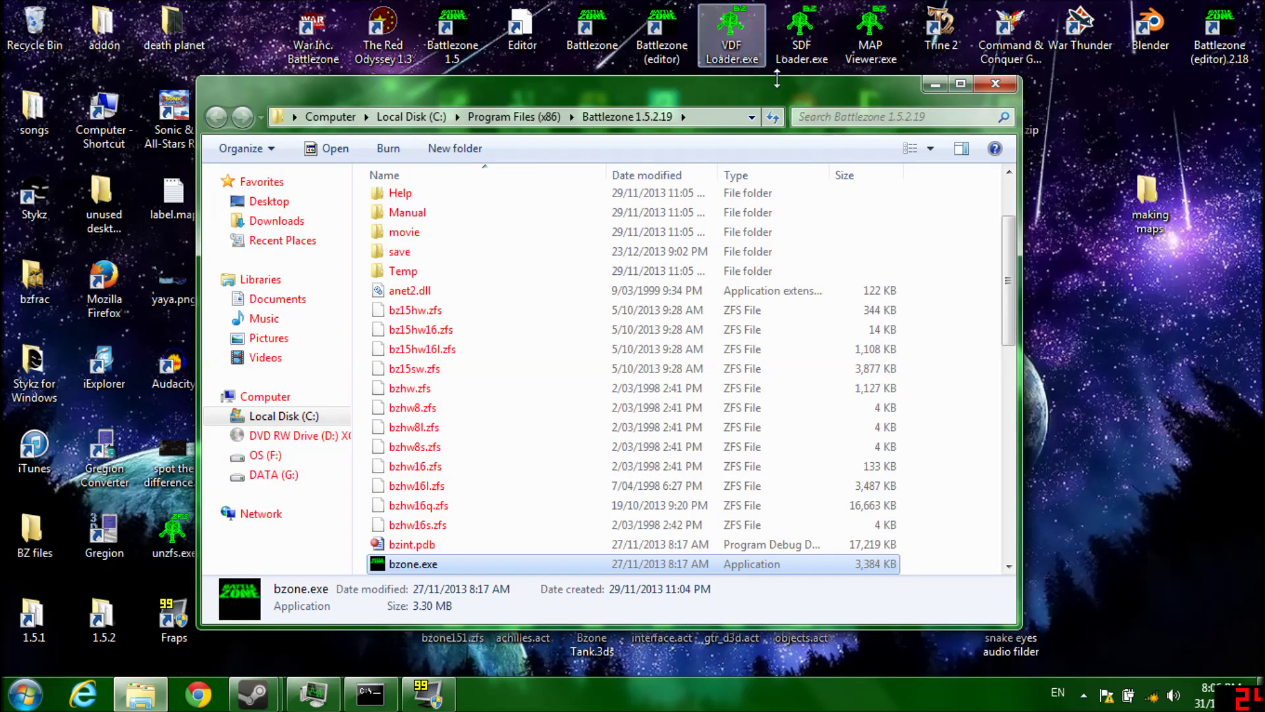
scroll(810, 485, "up", 2)
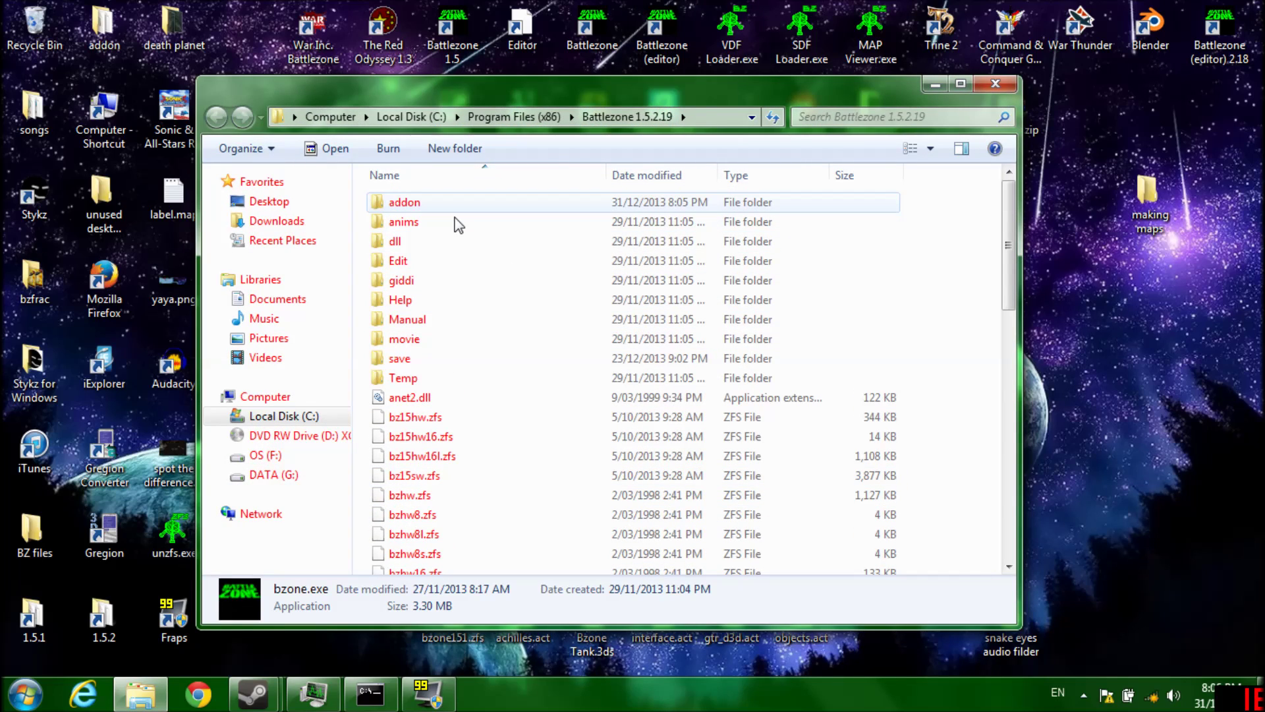
double_click(472, 259)
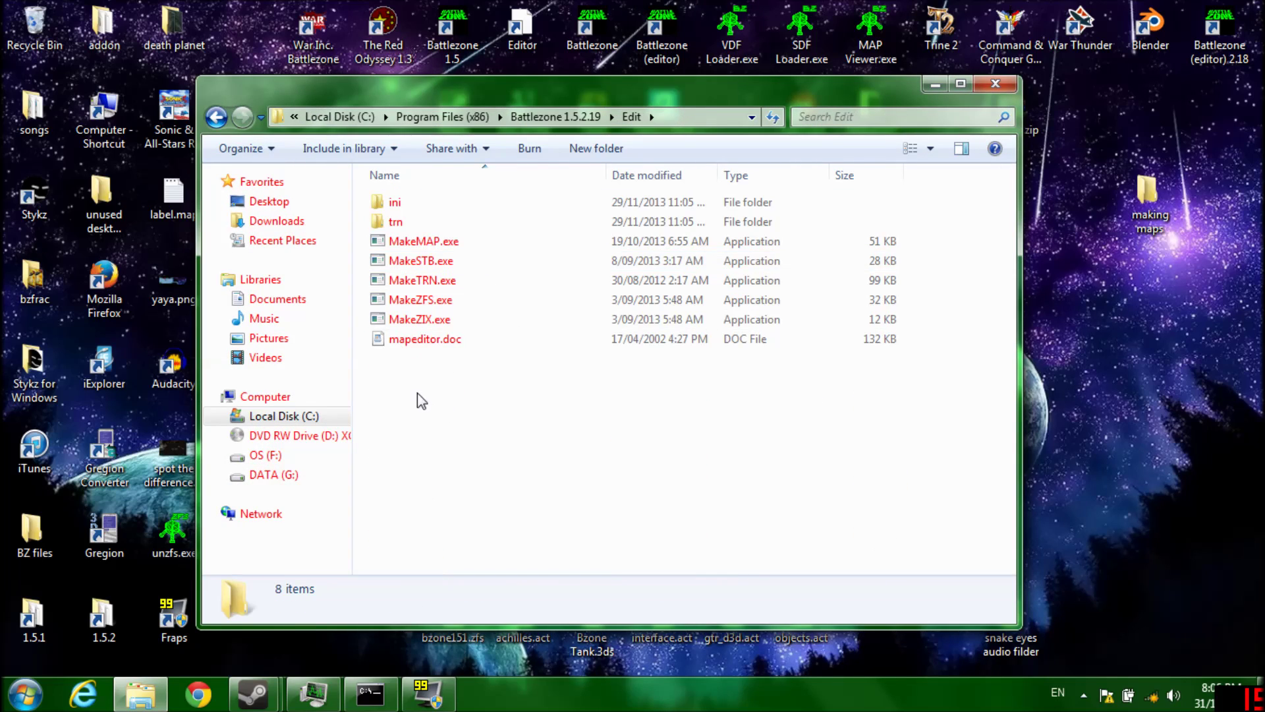
- Highlight the ini and trn folders and the five Make executables in the Edit folder, and clear the selection
left_click_drag(415, 390, 416, 238)
left_click(367, 337)
left_click_drag(365, 198, 476, 314)
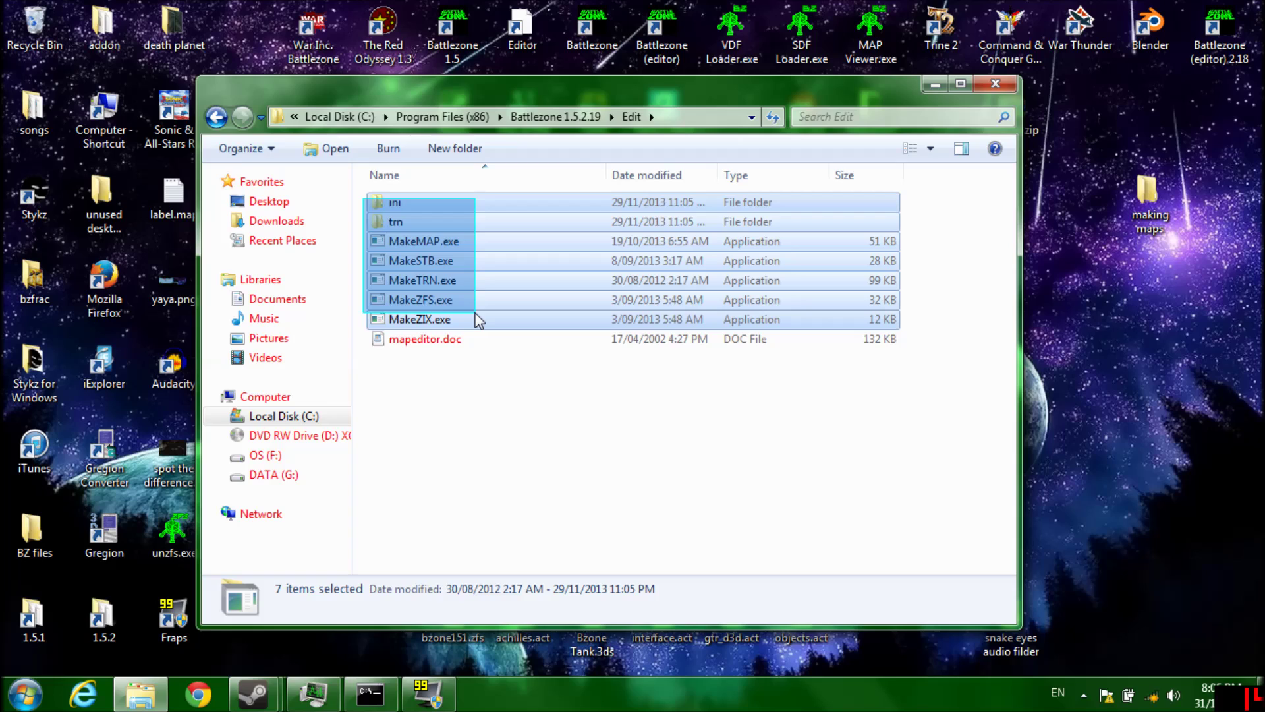
left_click_drag(478, 321, 479, 321)
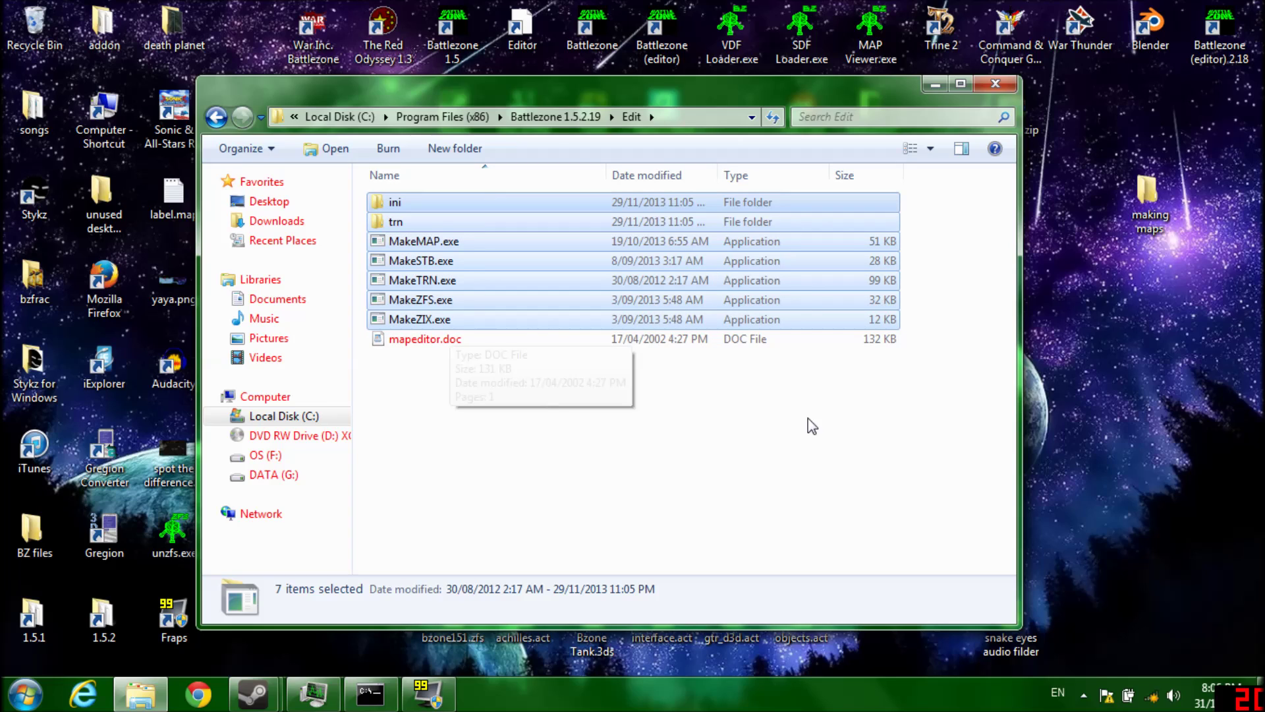
left_click(968, 317)
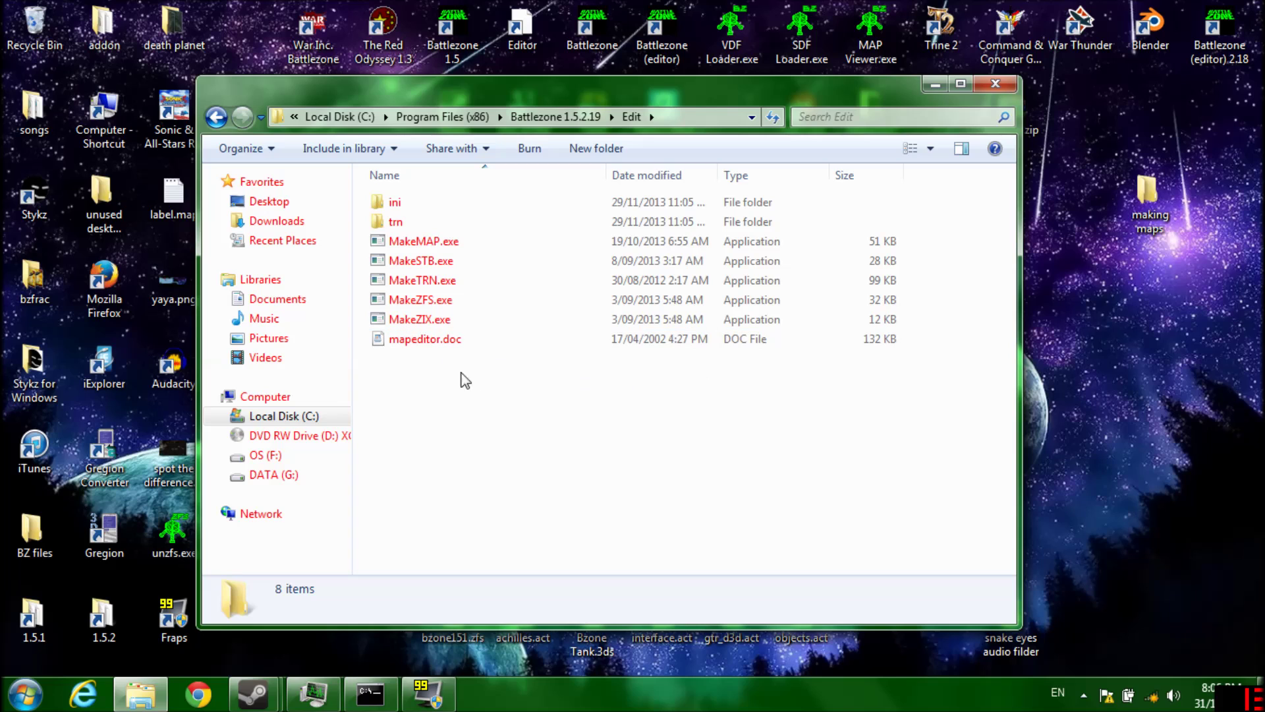
- Open mapeditor.doc from the Edit folder and read its instructions through to the planet type section
double_click(416, 345)
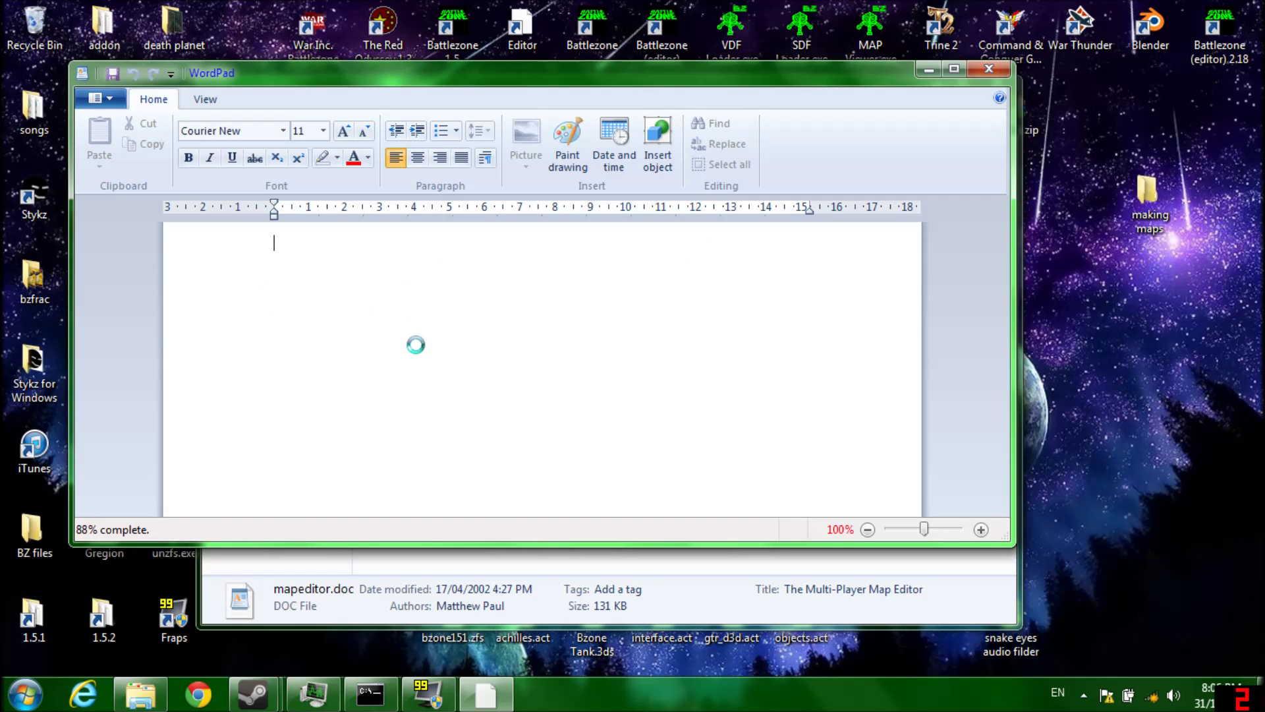
scroll(534, 369, "up", 2)
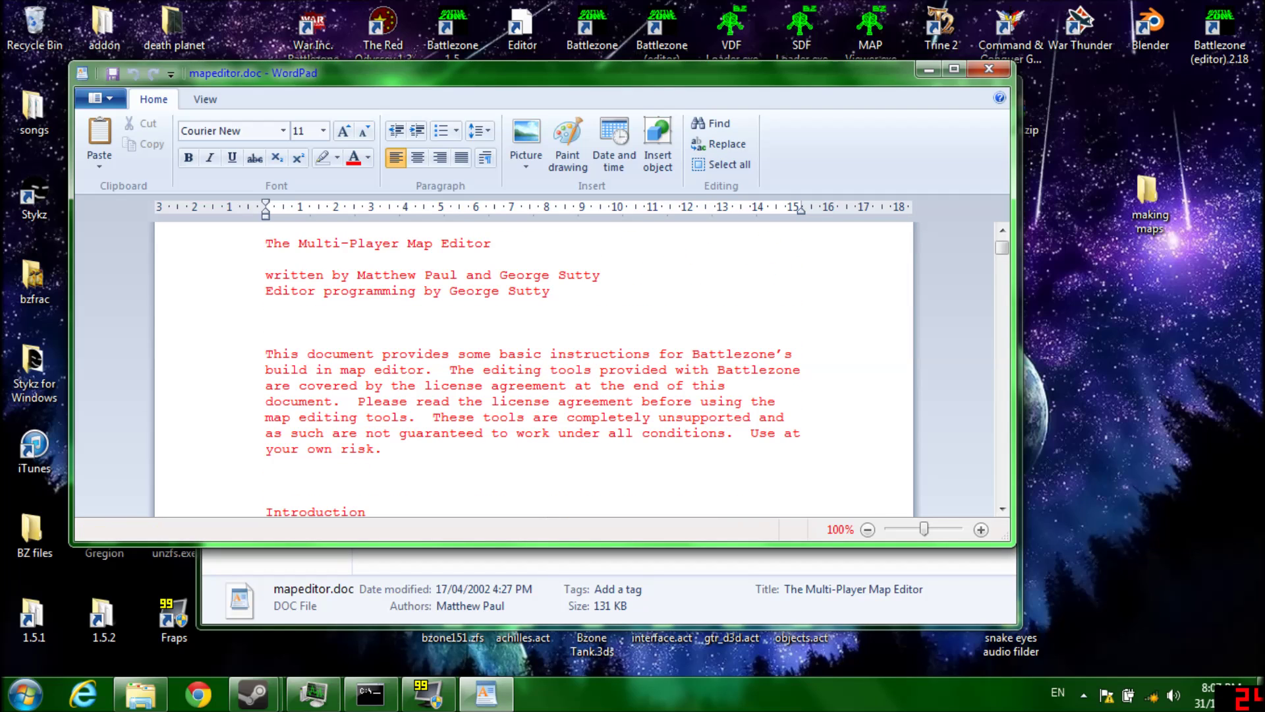
scroll(534, 369, "down", 10)
scroll(534, 369, "down", 15)
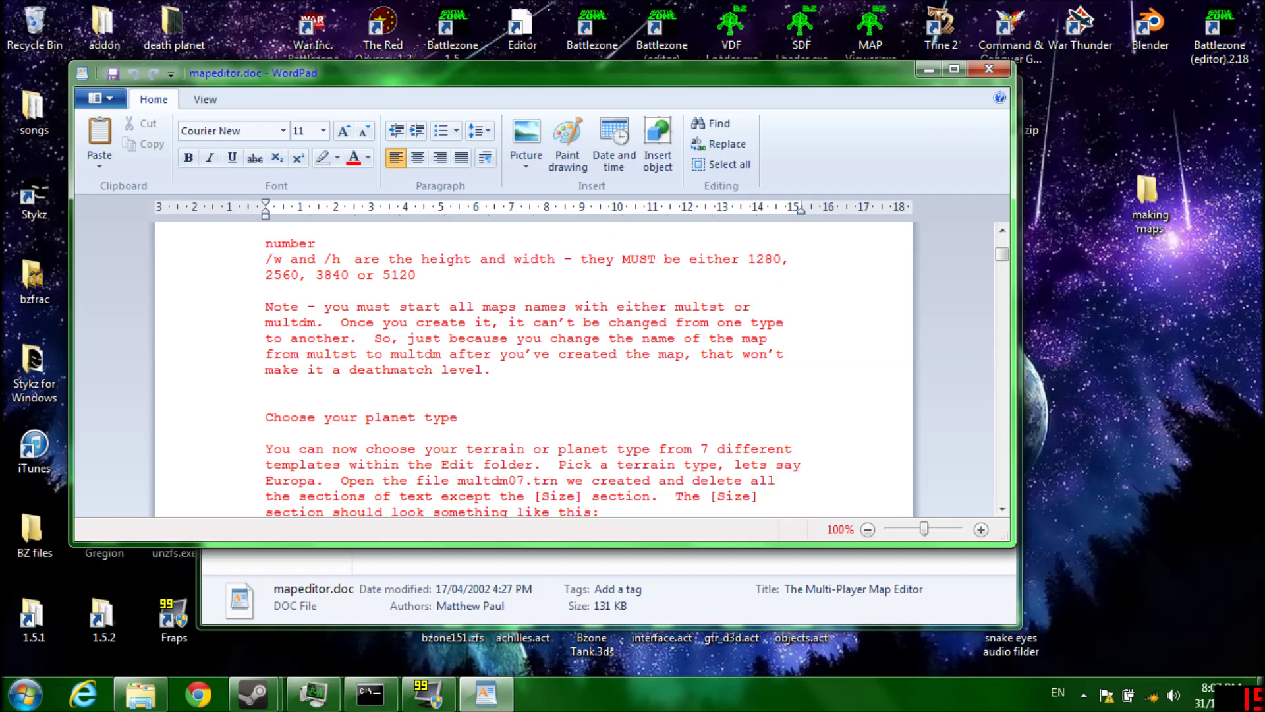
- Close mapeditor.doc and open the addon folder inside Battlezone 1.5.2.19
left_click(990, 69)
left_click(839, 430)
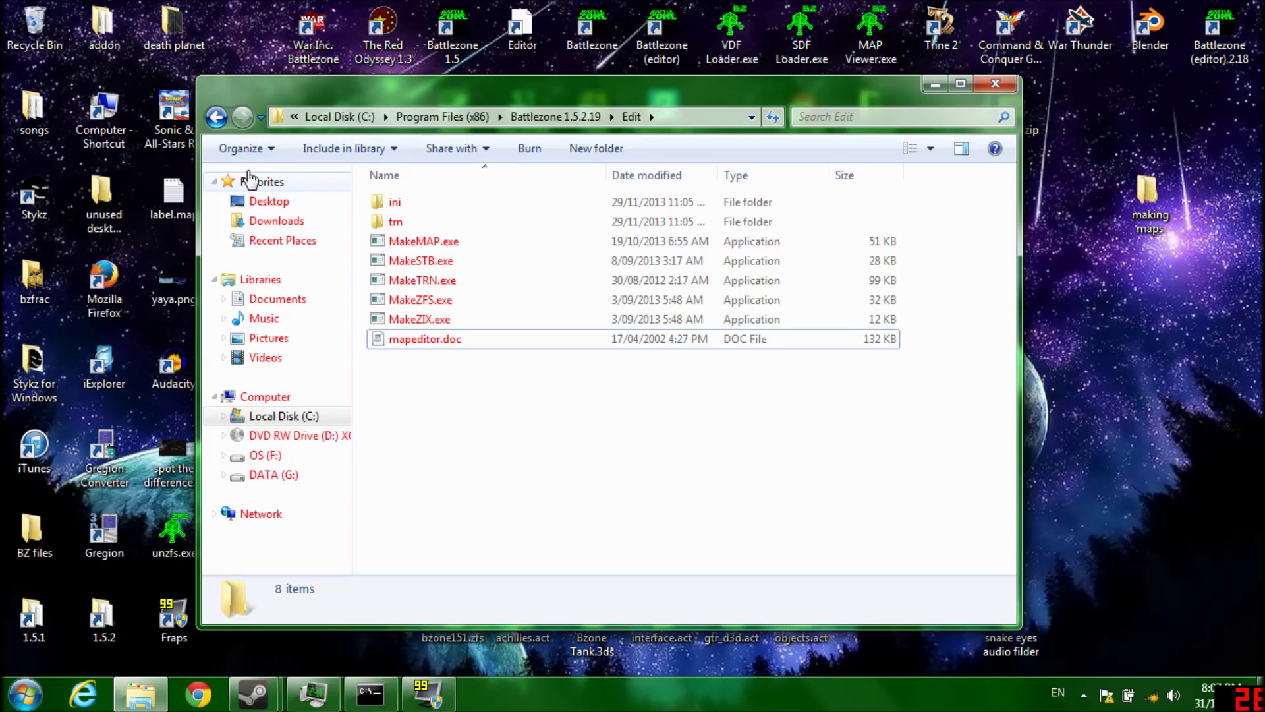
left_click(217, 118)
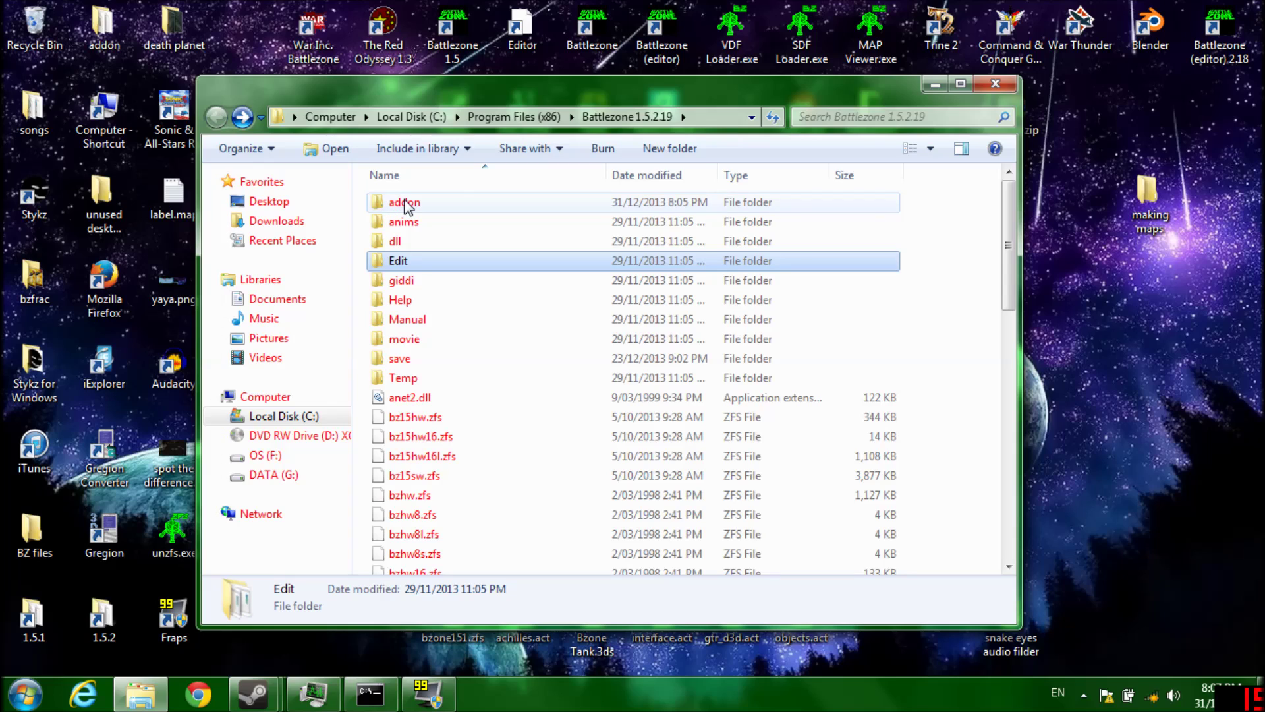
double_click(465, 202)
scroll(966, 310, "down", 2)
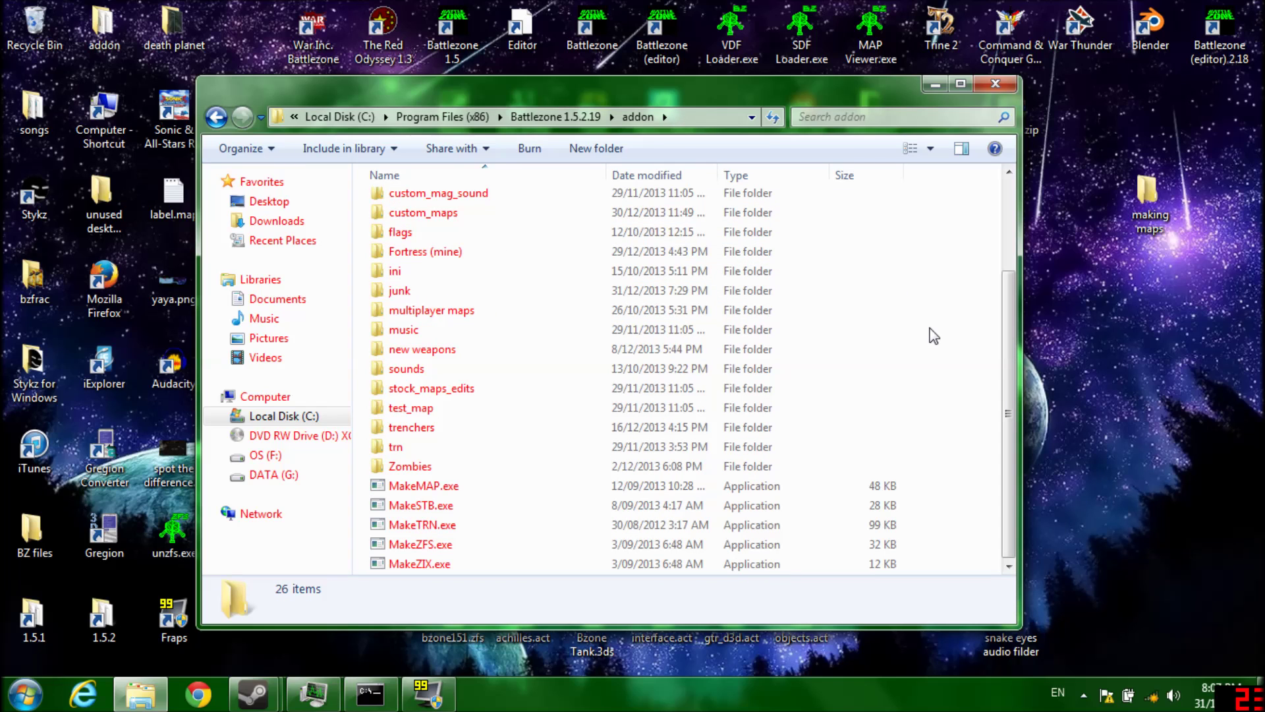
- Highlight the Make executables and the trn and ini folders in the addon folder, and clear the selection
left_click_drag(931, 556, 676, 466)
left_click(610, 446)
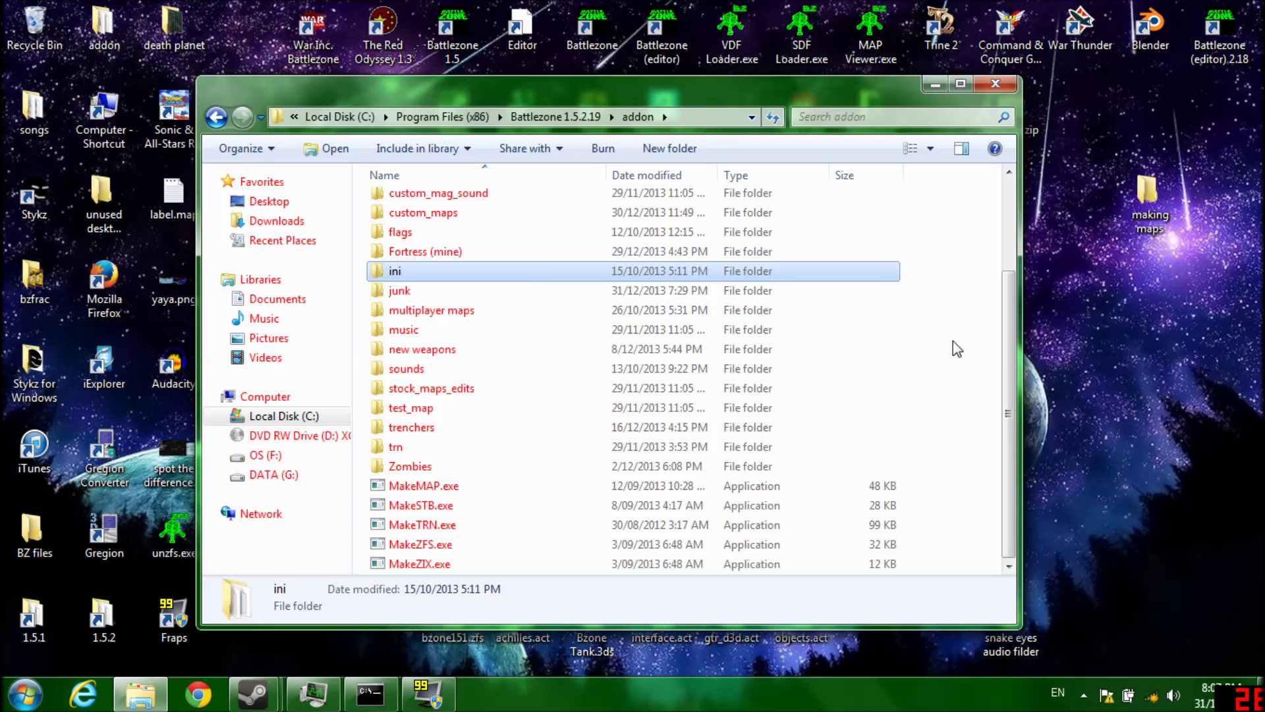
left_click(935, 334)
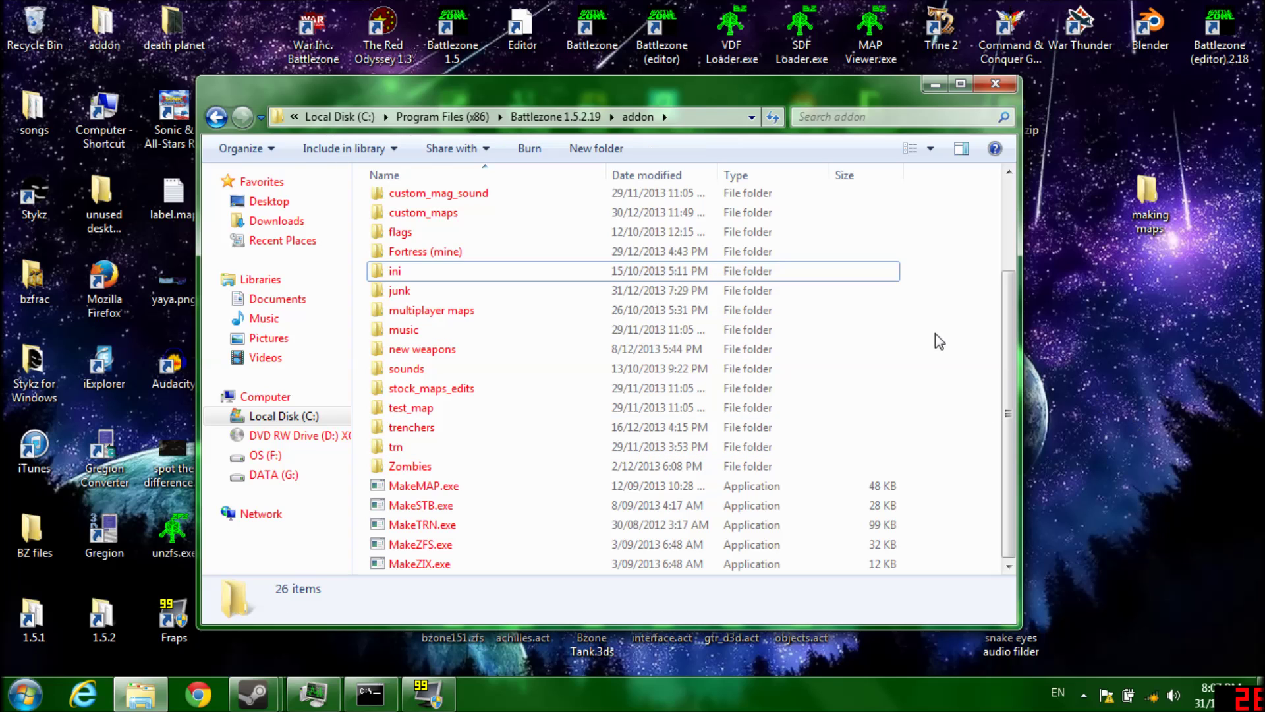
- Close the old command prompt window and launch a fresh cmd session
left_click(370, 694)
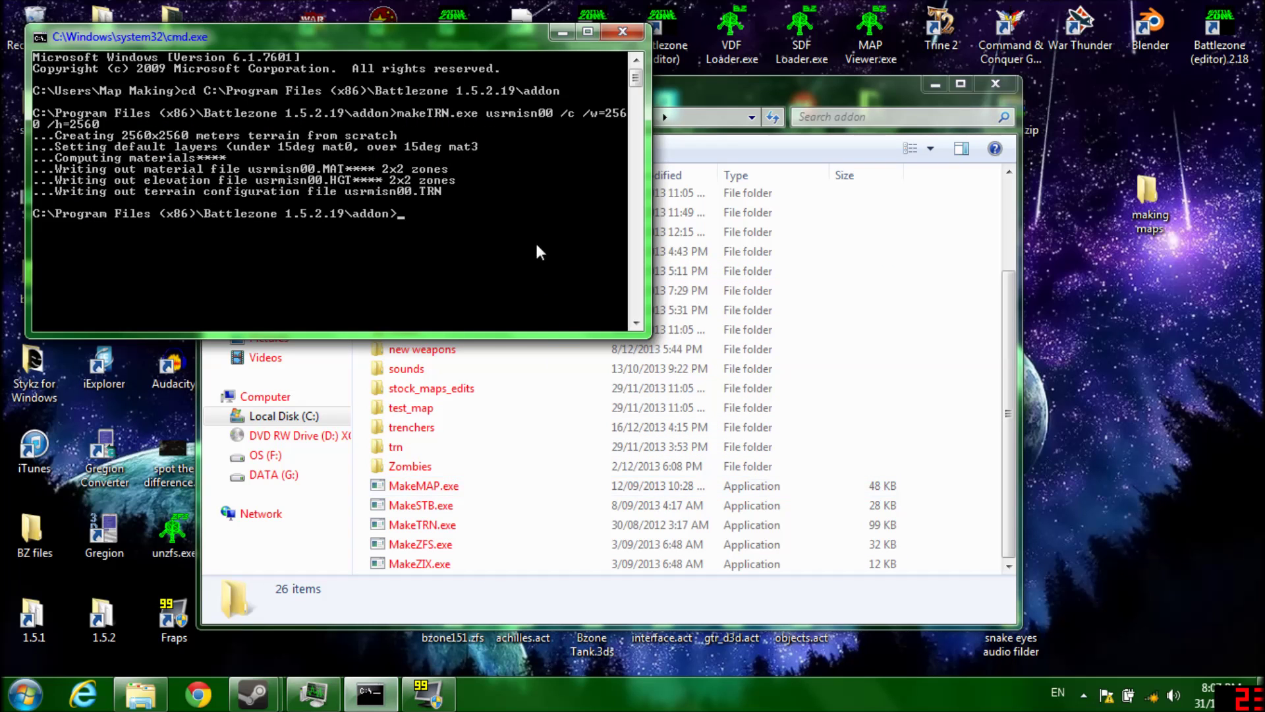
left_click(623, 32)
key("super")
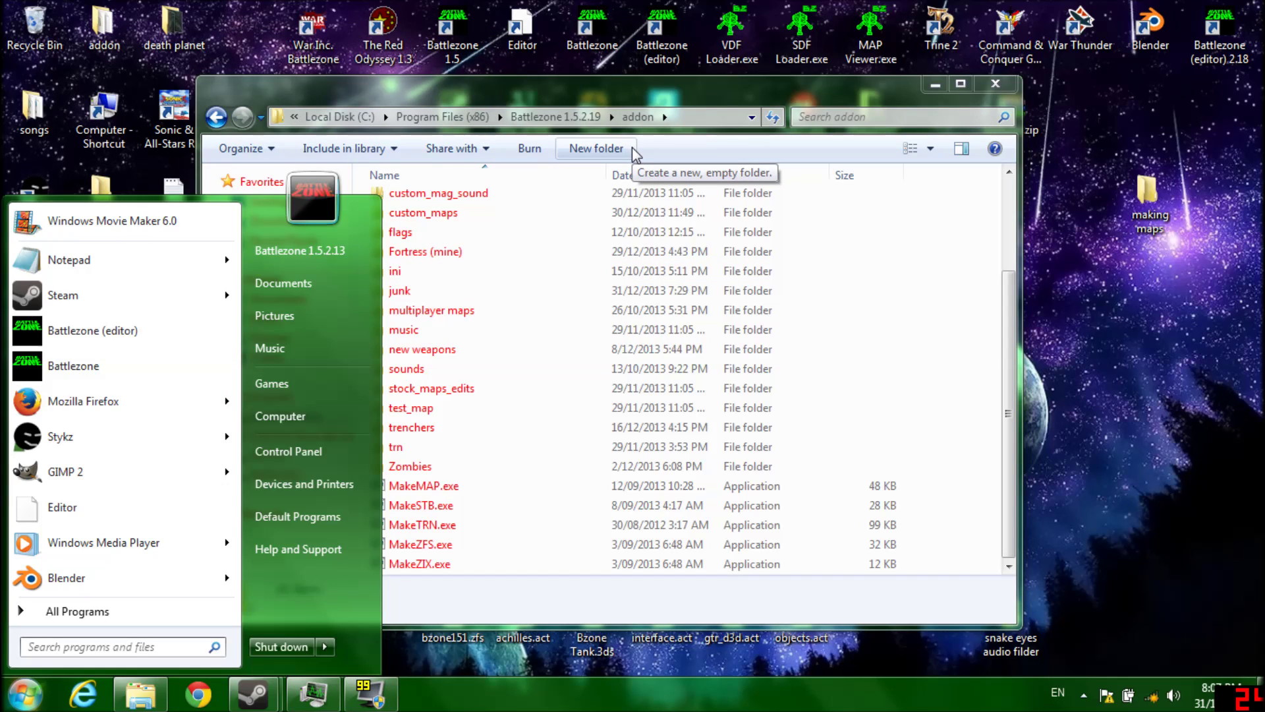
type("cmd")
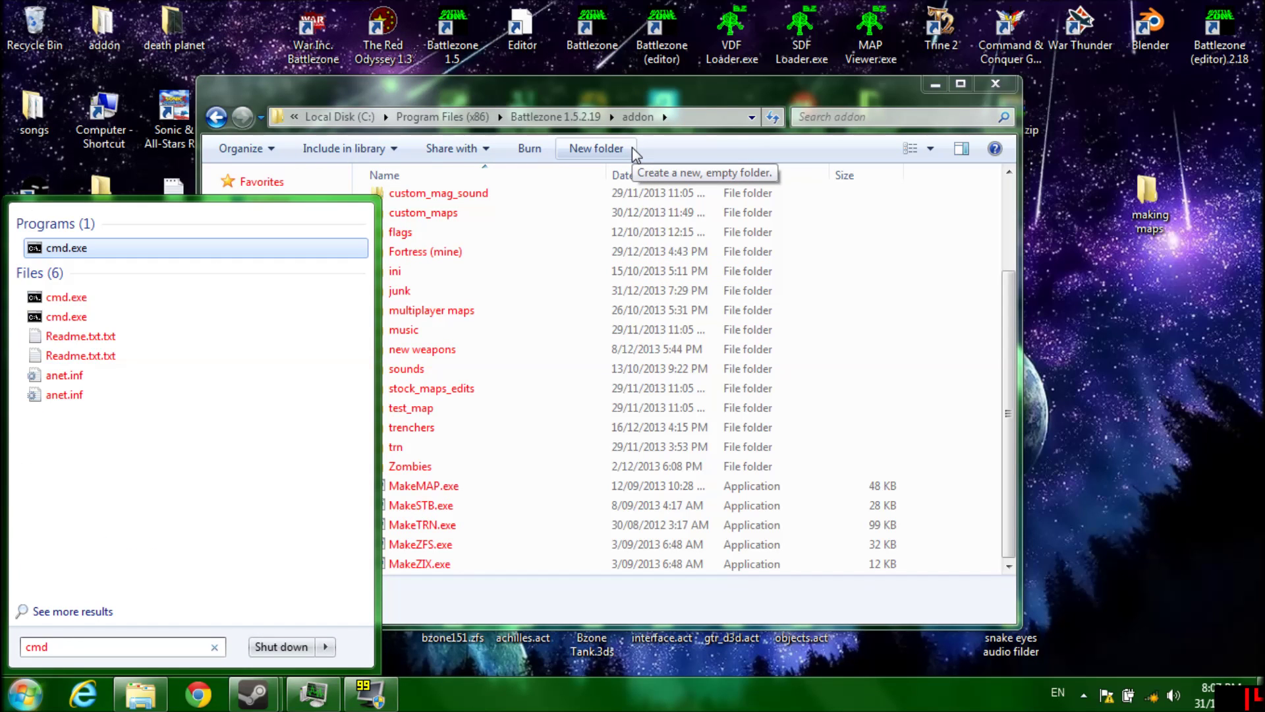
key("Return")
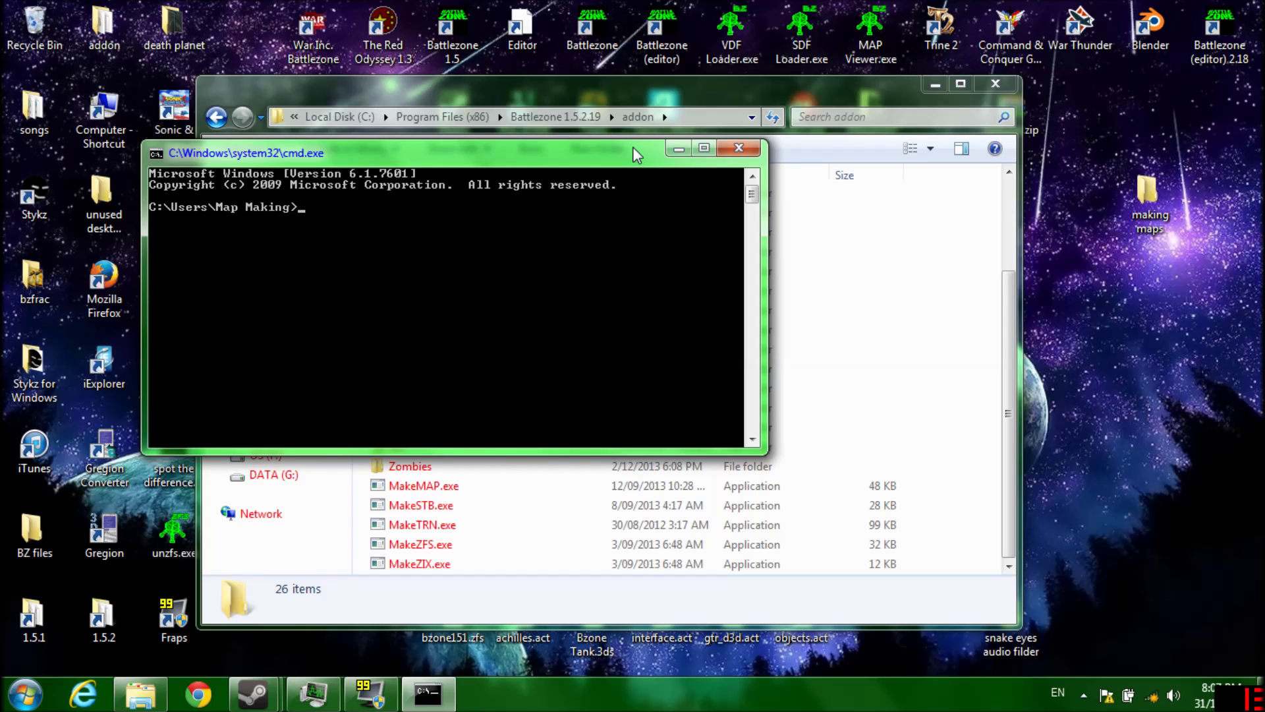
- Change the command prompt's directory to C:\Program Files (x86)\Battlezone 1.5.2.19\addon using the copied folder path, and move its window aside
type("cd")
left_click(672, 121)
key("ctrl+c")
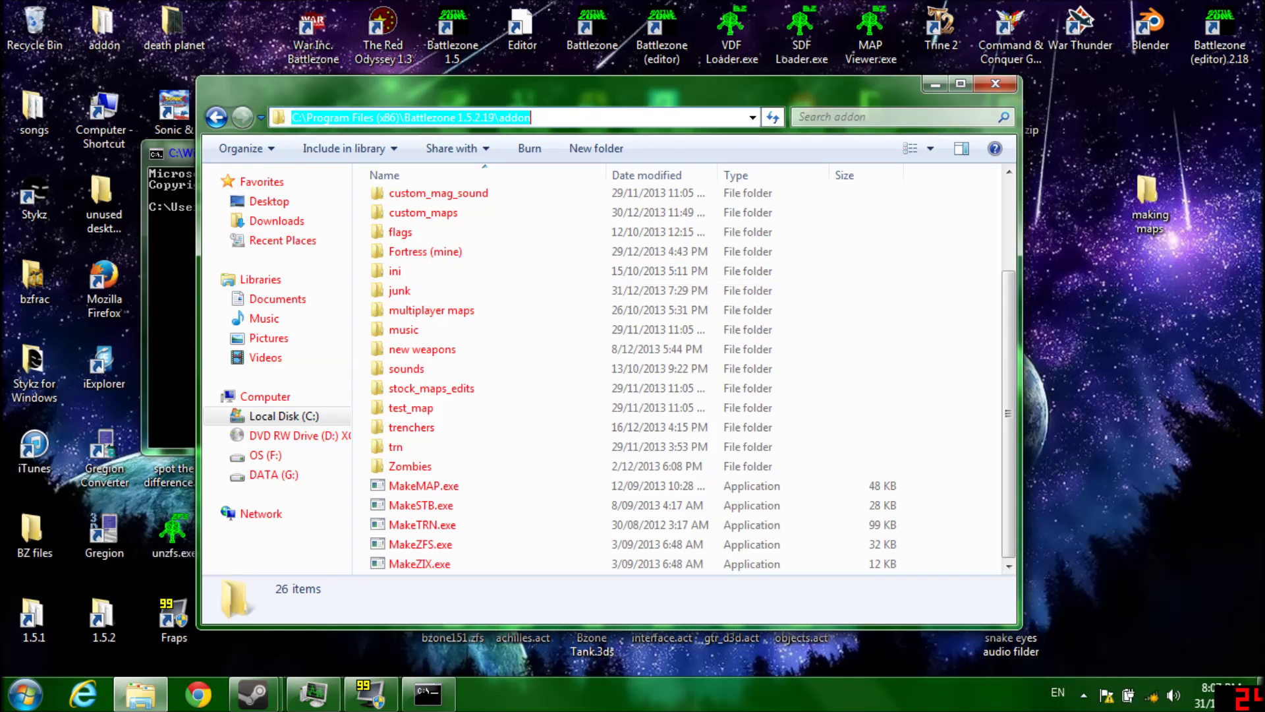
left_click(174, 261)
right_click(373, 225)
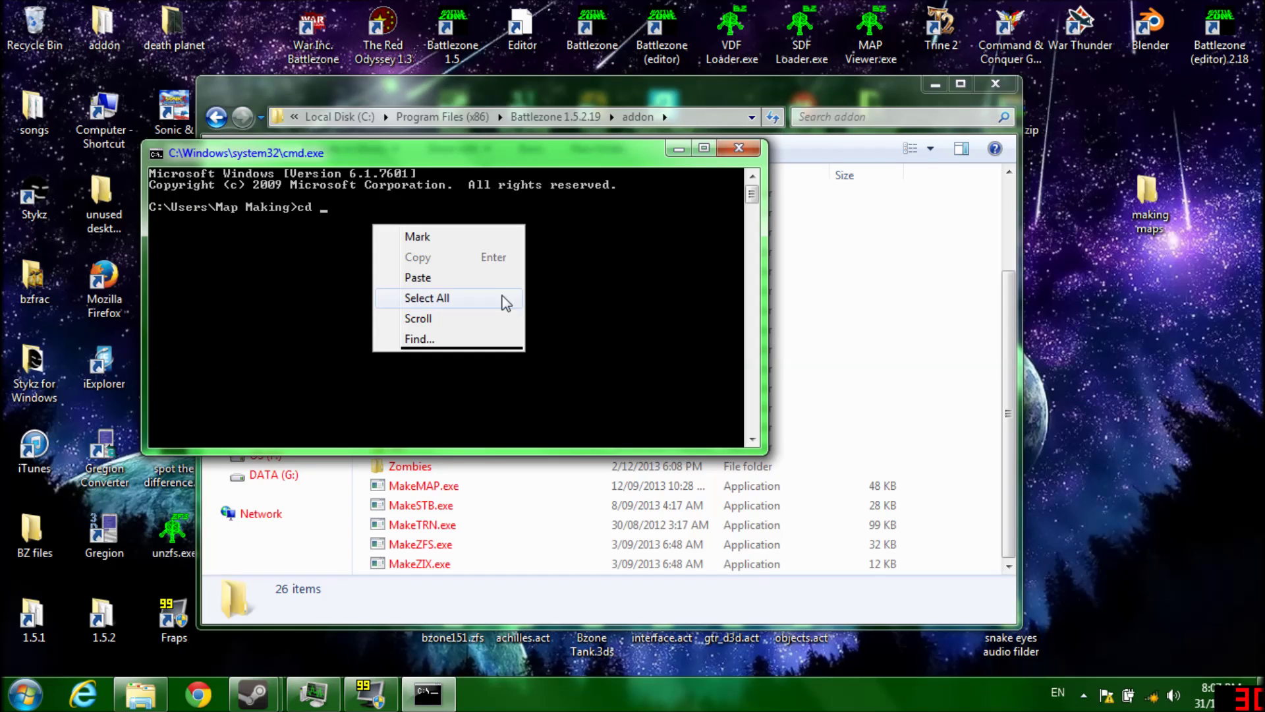
left_click(482, 278)
key("Return")
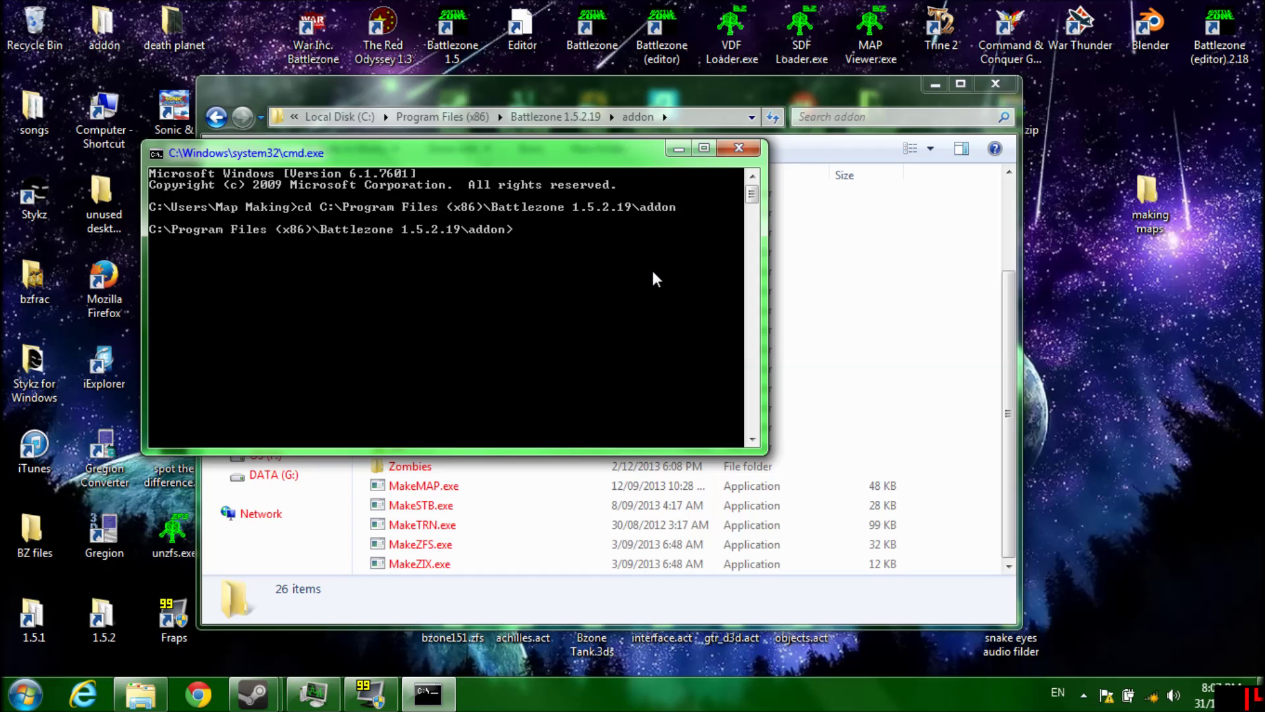
left_click_drag(643, 164, 521, 186)
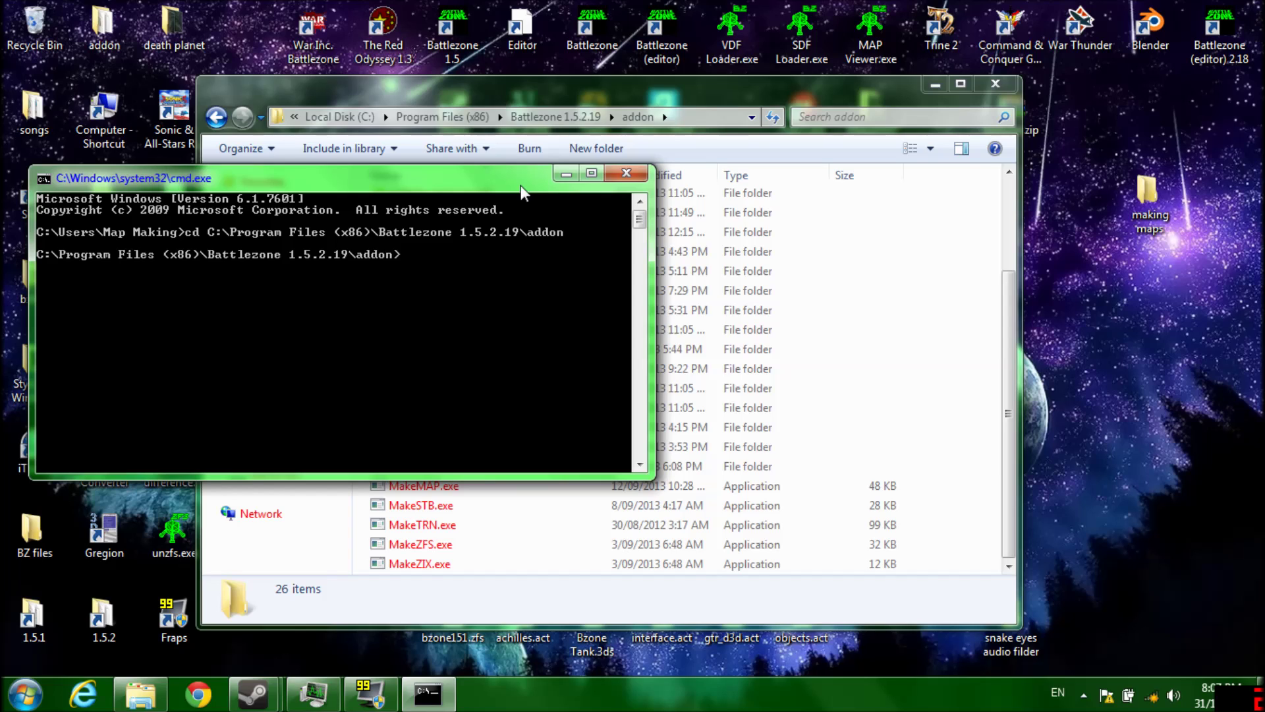
- Start a makeTRN.exe command, trying the multst and multdm map-name prefixes and clearing them again
type("makeTRN.exe multst0")
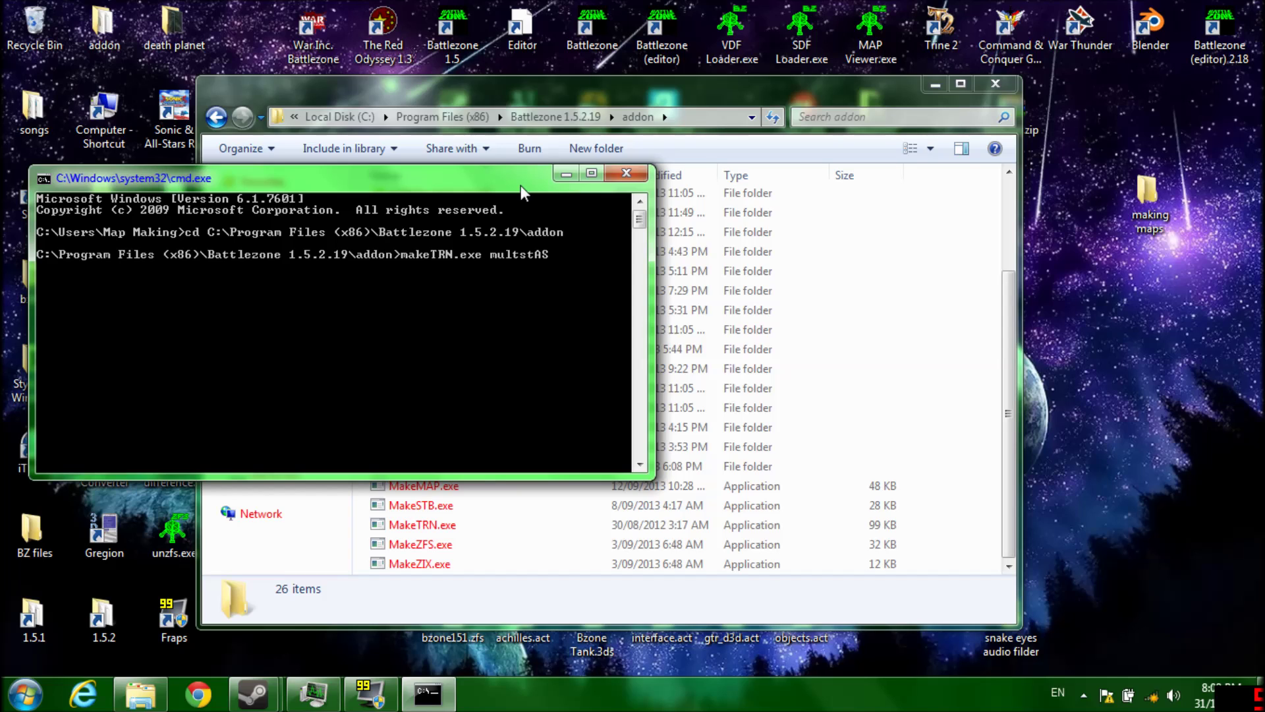
type("0")
key("BackSpace")
key("BackSpace")
key("BackSpace")
key("BackSpace")
type("dm")
key("BackSpace")
key("BackSpace")
key("BackSpace")
key("BackSpace")
key("BackSpace")
key("BackSpace")
- Complete the makeTRN.exe command with usrmsn00 /c /w=2560 /h=2560 and run it
type("usrmsn00")
key("BackSpace")
key("BackSpace")
type("X")
key("BackSpace")
type("00")
type("/c /w=")
type("2560 /")
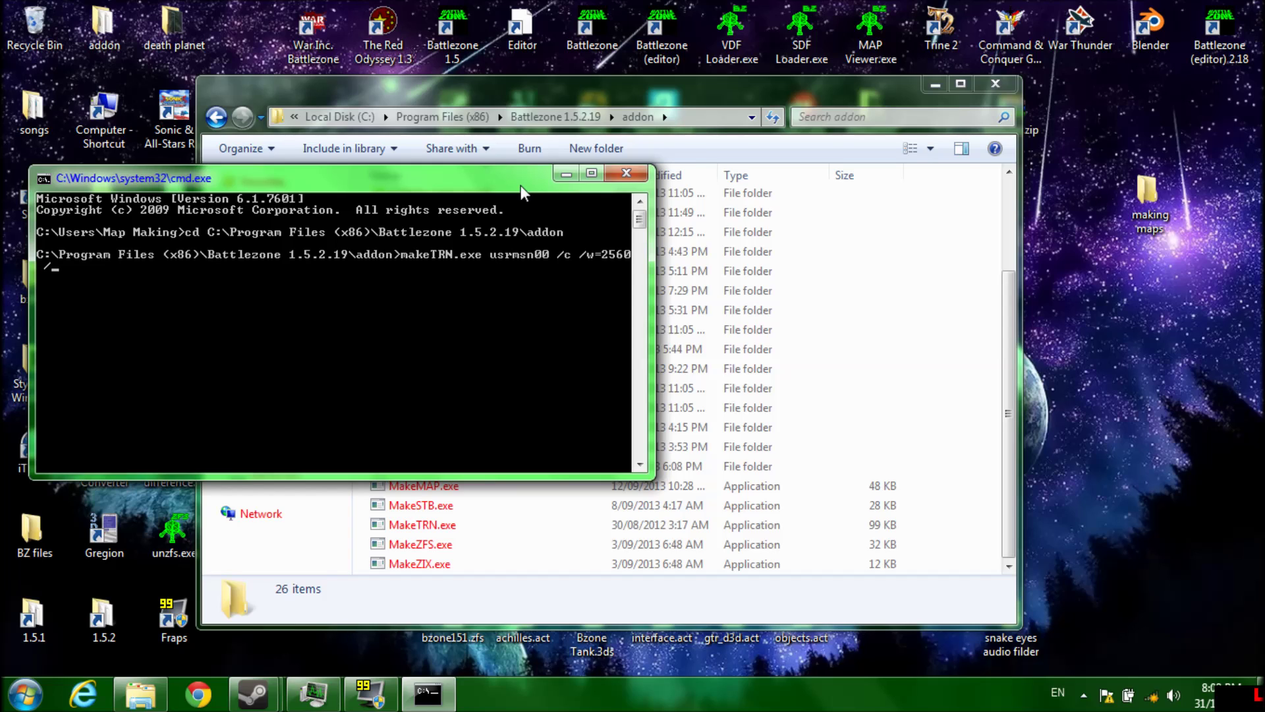
type("h=2560")
key("Return")
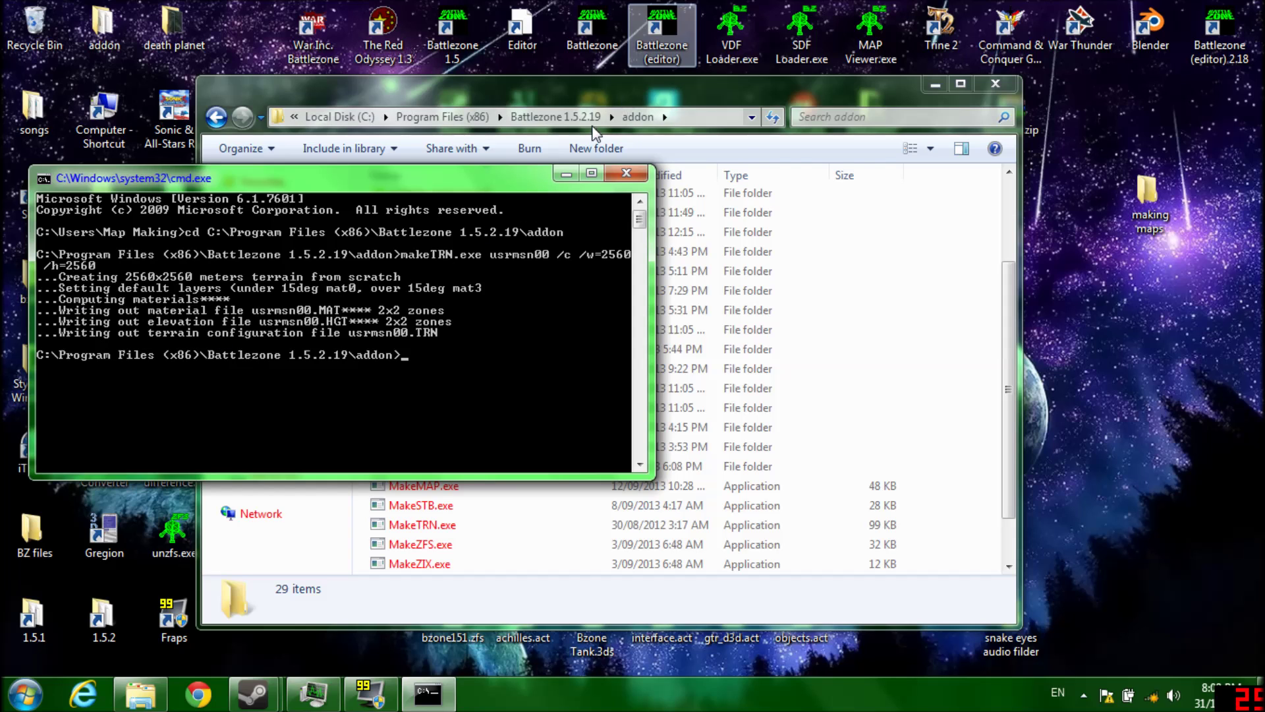
- Look at the generated usrmsn00 HGT, MAT and TRN files in the addon folder
left_click(971, 351)
scroll(972, 351, "down", 1)
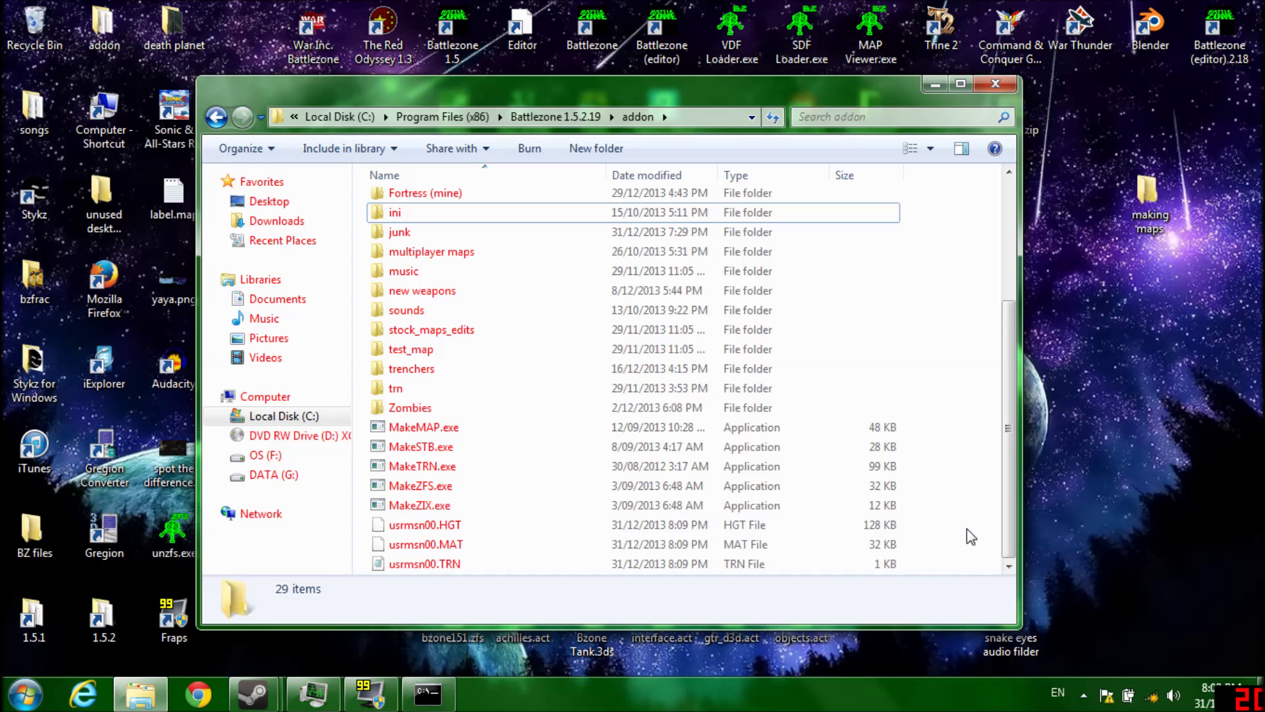
left_click(414, 570)
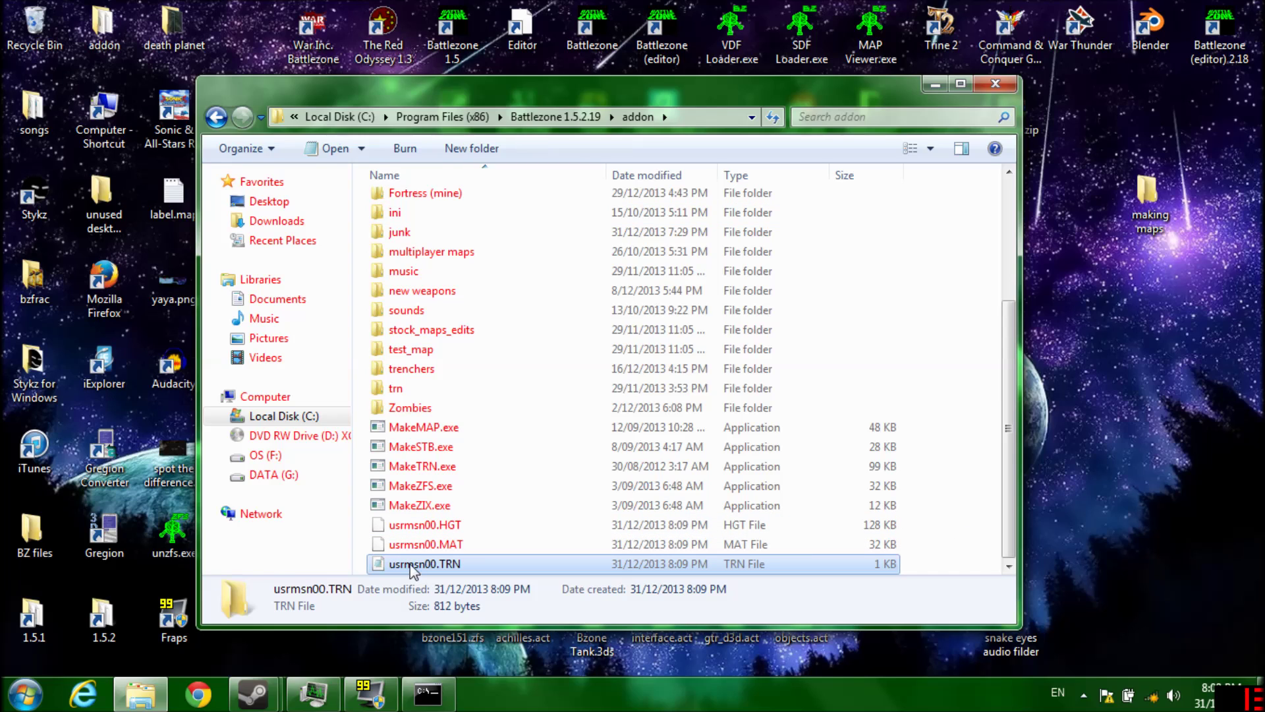
left_click(410, 547)
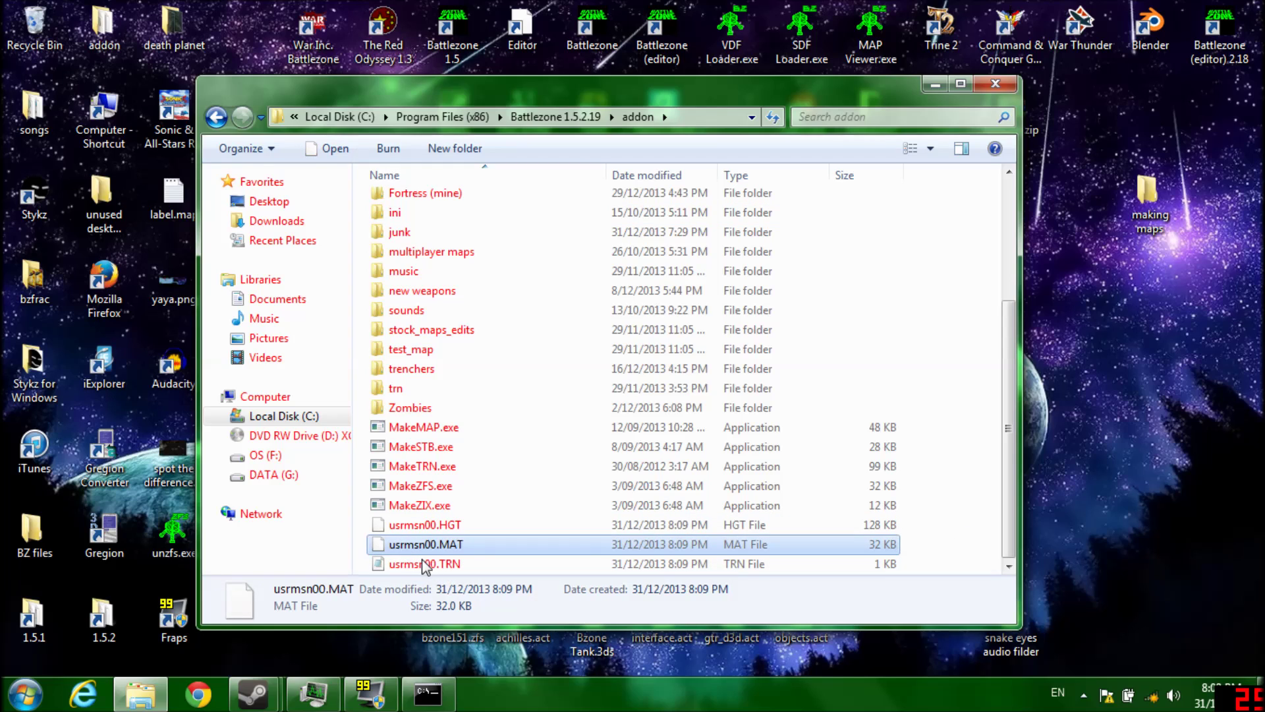
left_click(427, 567)
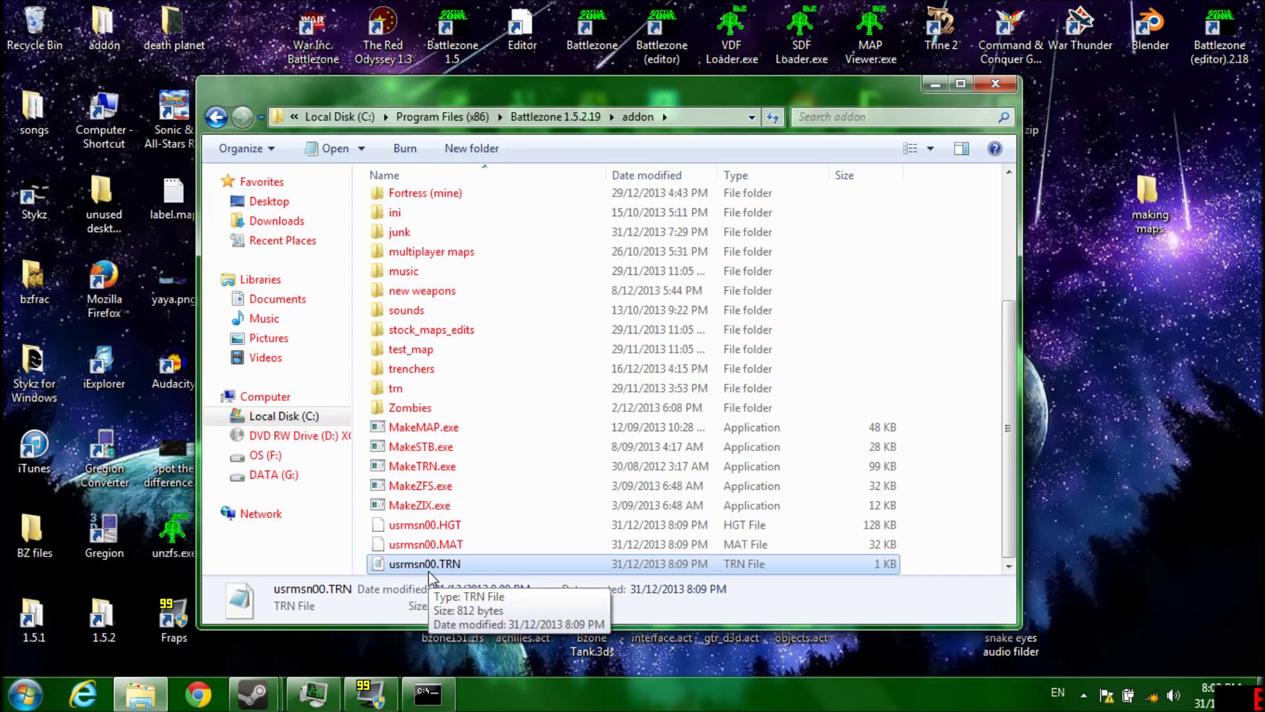
- View the contents of usrmsn00.TRN and check which programs are offered for opening it
double_click(429, 568)
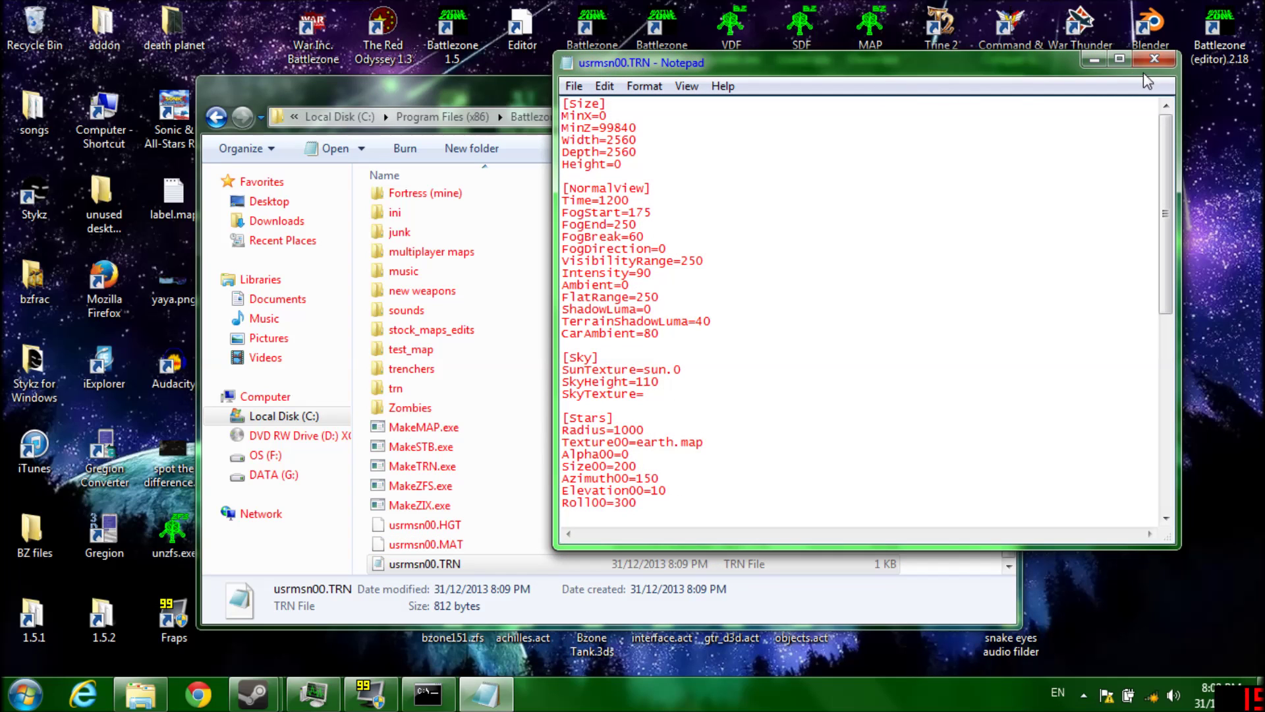
left_click(1154, 59)
right_click(490, 568)
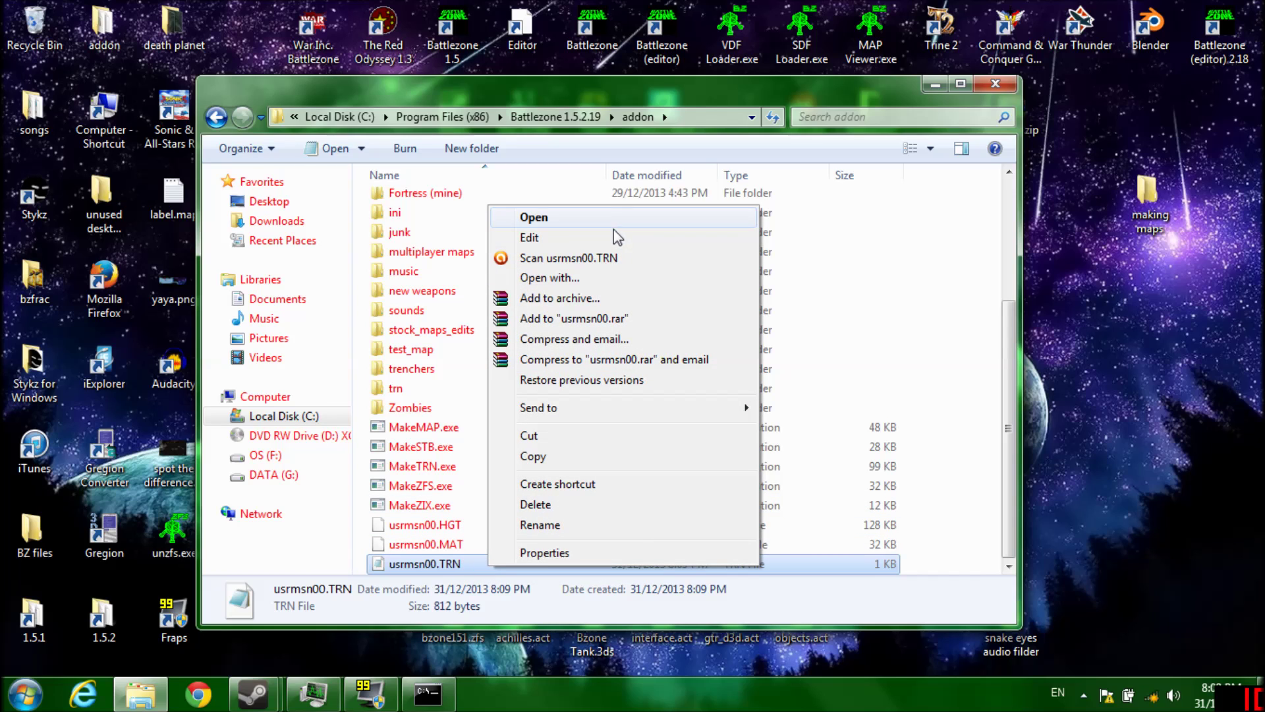
left_click(692, 277)
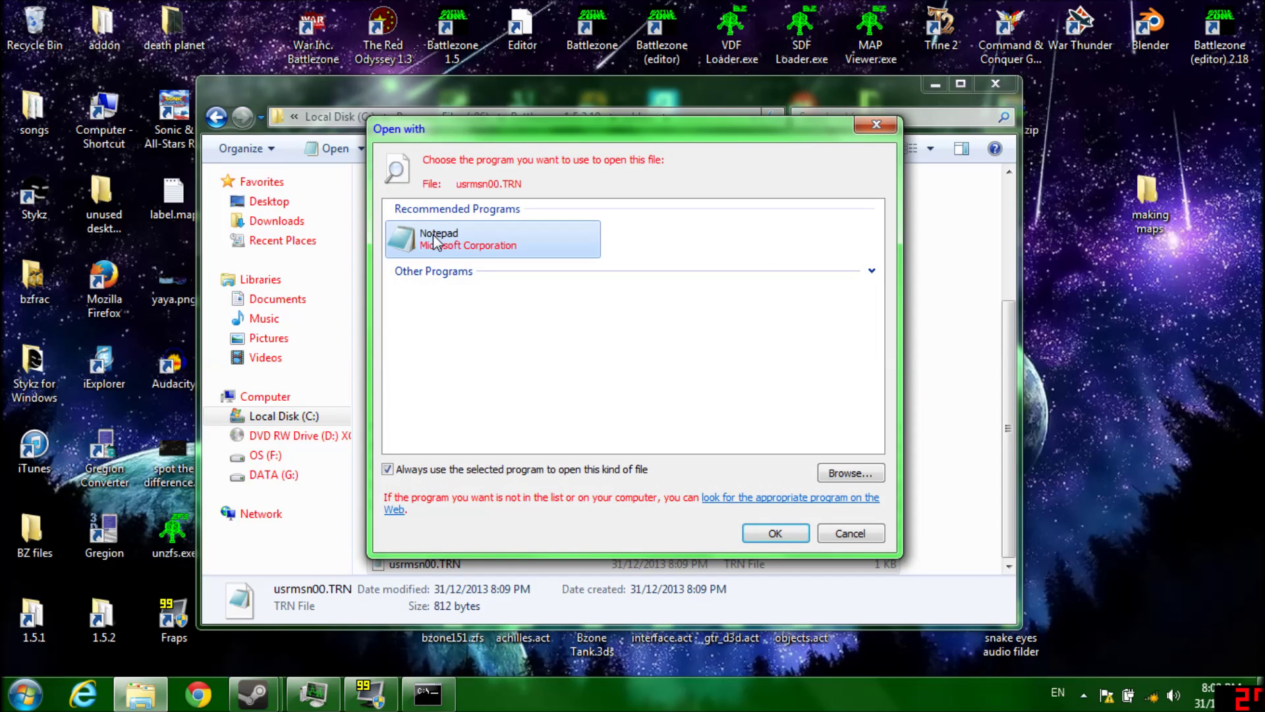
left_click(641, 361)
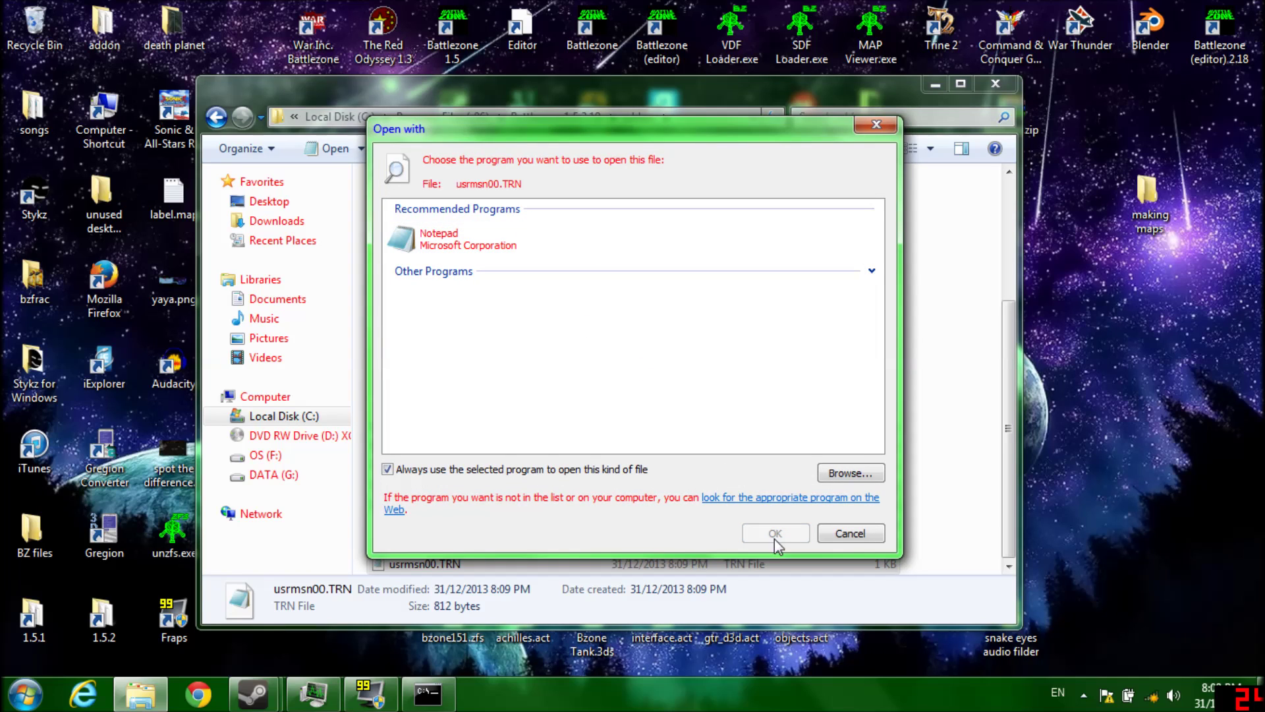
left_click(850, 534)
- Open usrmsn00.TRN in Notepad and highlight its [Size] section
double_click(527, 565)
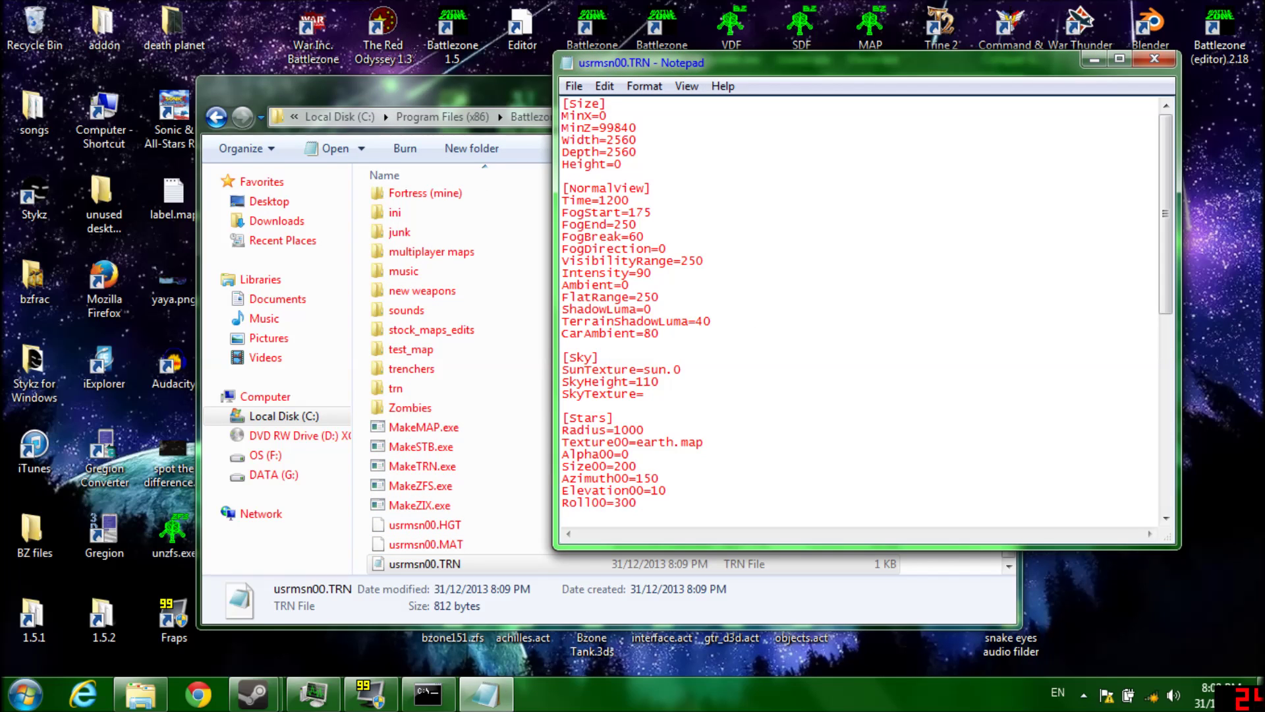
left_click_drag(622, 164, 562, 104)
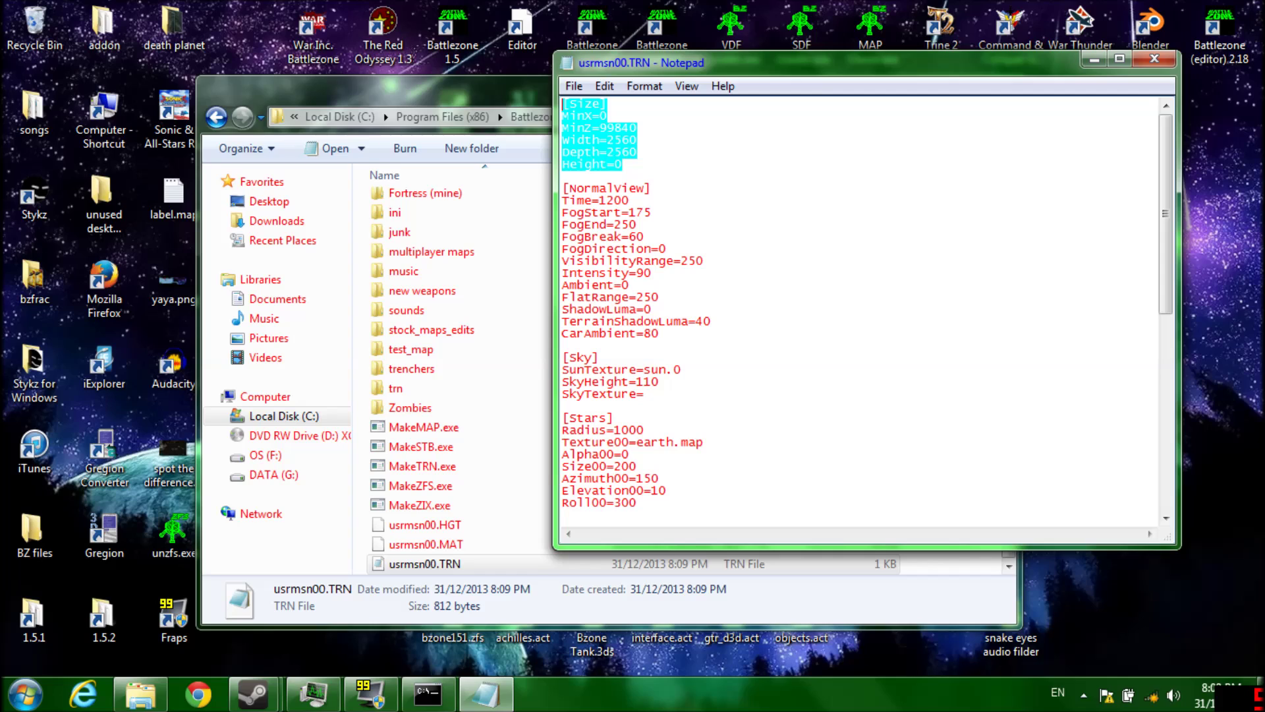
left_click(638, 140)
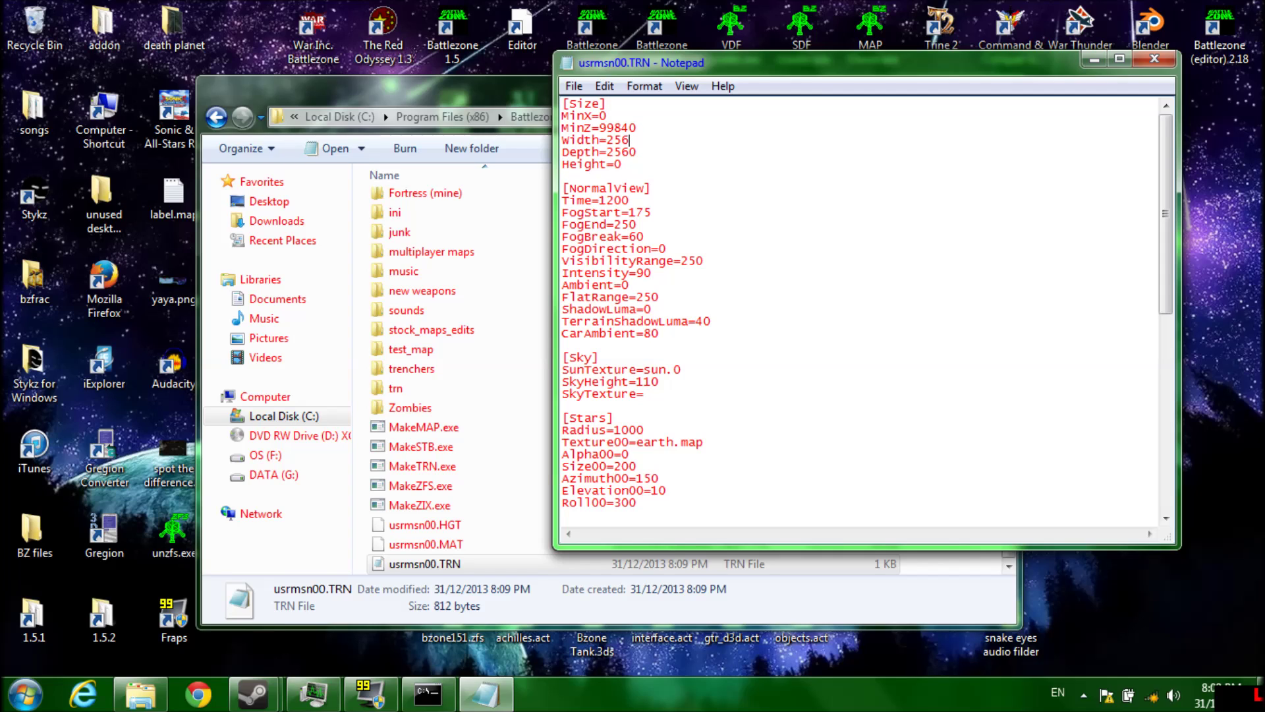
- Delete everything below the [Size] section in usrmsn00.TRN
left_click_drag(621, 164, 563, 176)
key("shift+Down")
key("shift+Down")
key("shift+Down")
key("shift+Down")
key("shift+Down")
key("shift+Down")
key("shift+Down")
key("shift+Down")
key("shift+Down")
key("shift+Down")
key("shift+Down")
key("shift+Down")
key("shift+Down")
key("shift+Down")
key("shift+Down")
key("shift+Down")
key("shift+Down")
key("shift+Down")
key("shift+Down")
key("shift+Down")
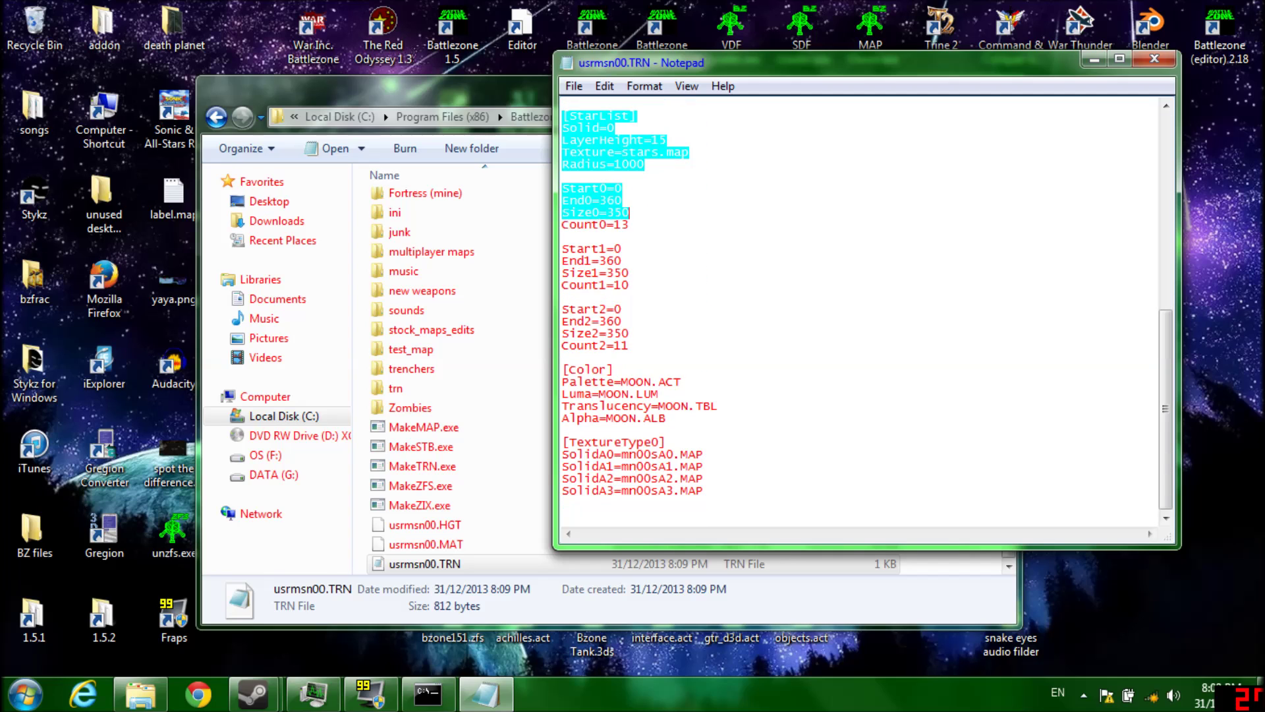
key("Delete")
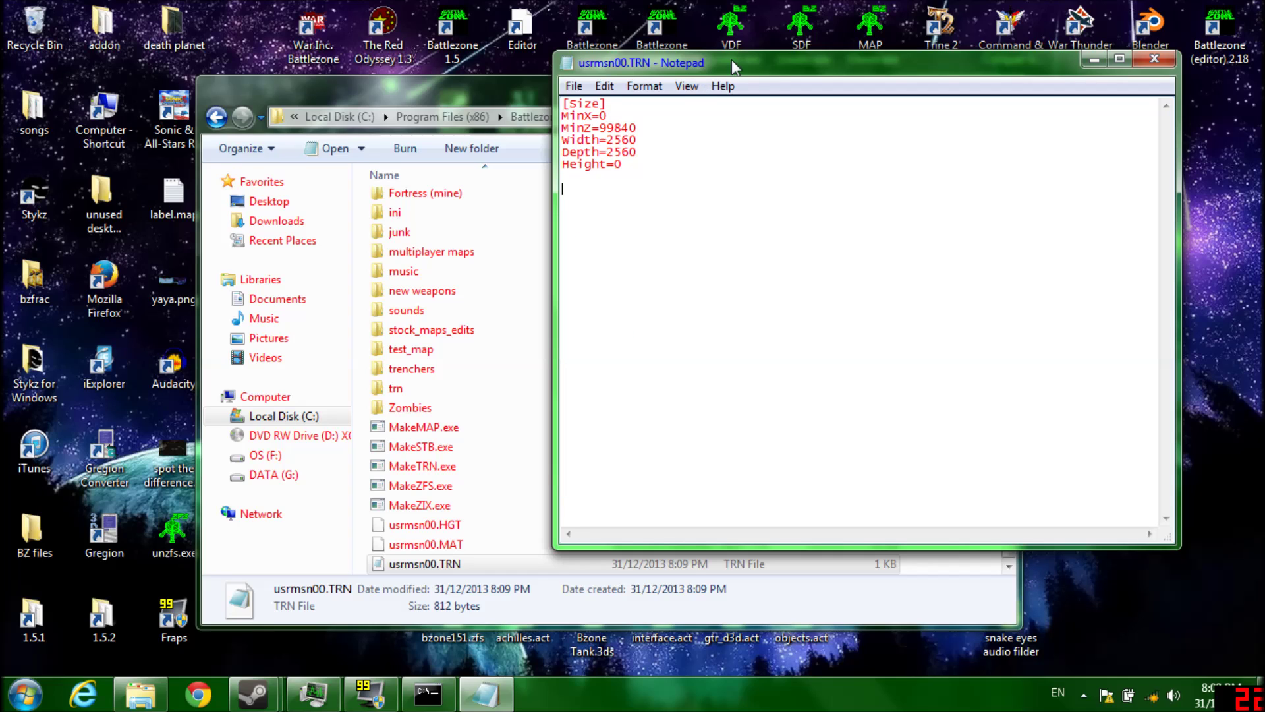
- Arrange the Notepad and folder windows apart and open the trn folder inside addon
left_click_drag(774, 62, 849, 40)
left_click_drag(560, 91, 485, 92)
double_click(390, 392)
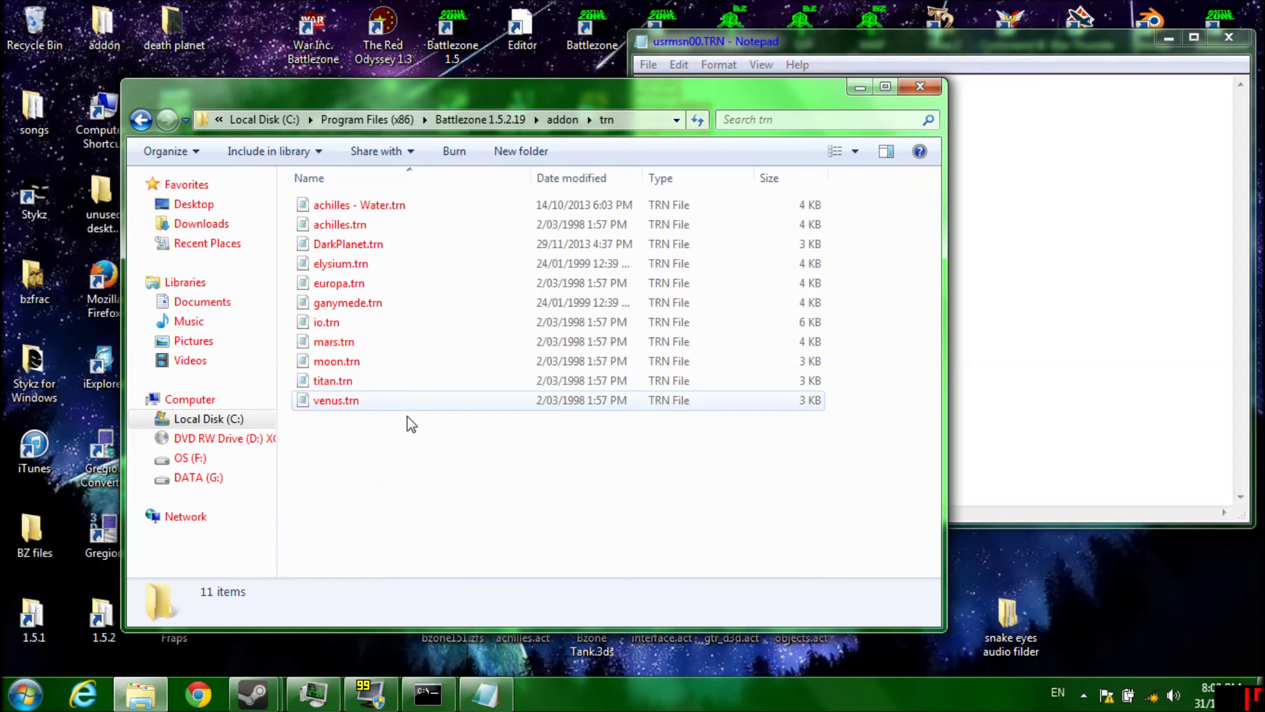
left_click(1029, 336)
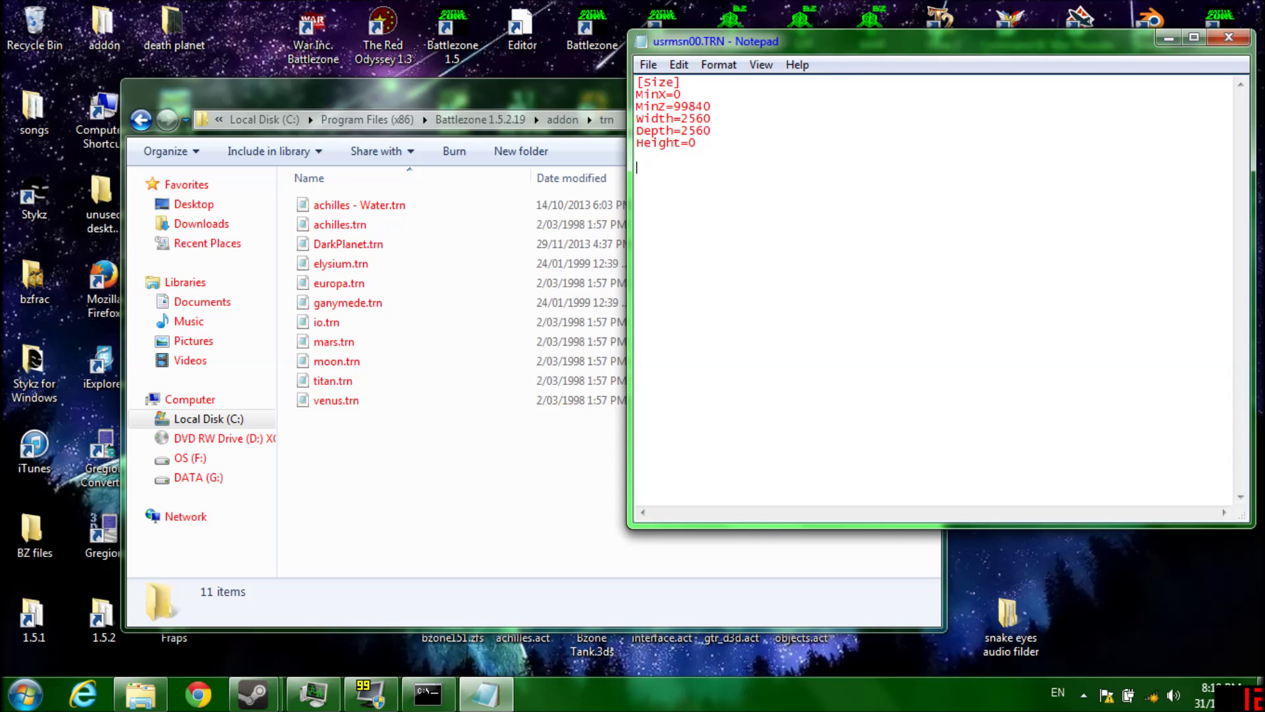
left_click(465, 447)
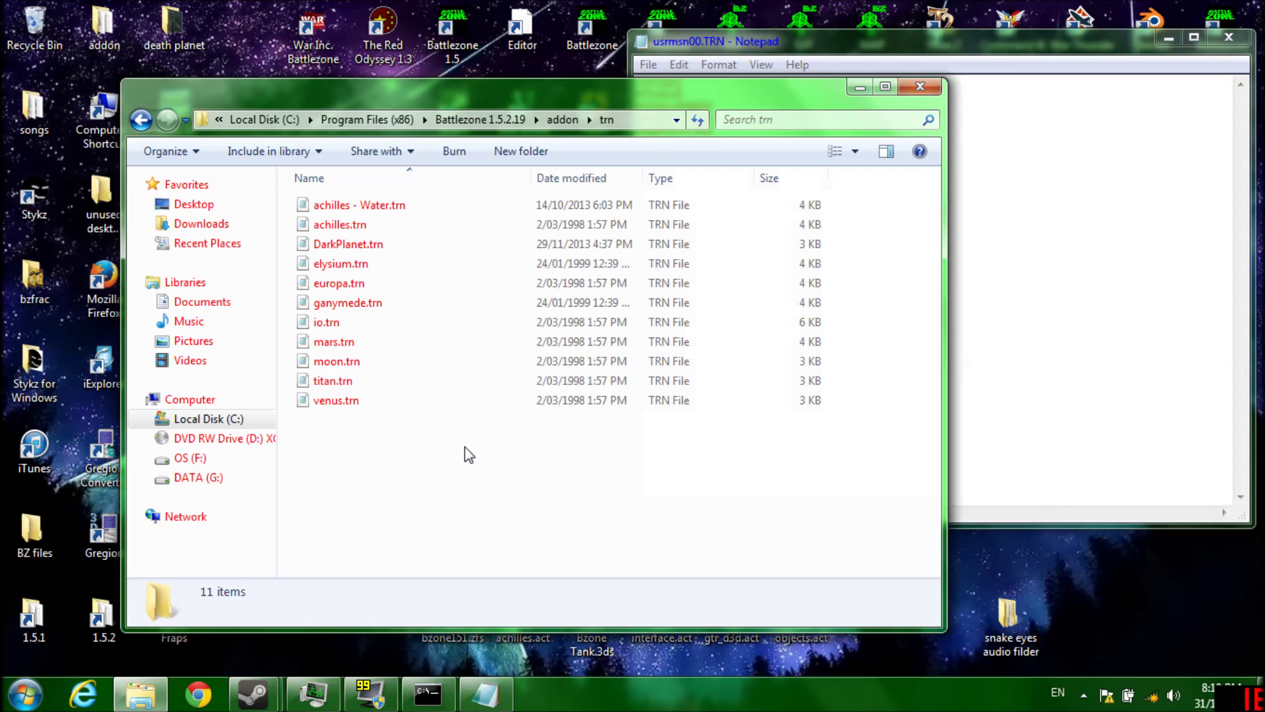
- Look through the planet TRN templates in the trn folder, from titan.trn up to achilles.trn and DarkPlanet.trn
left_click(351, 363)
left_click(433, 459)
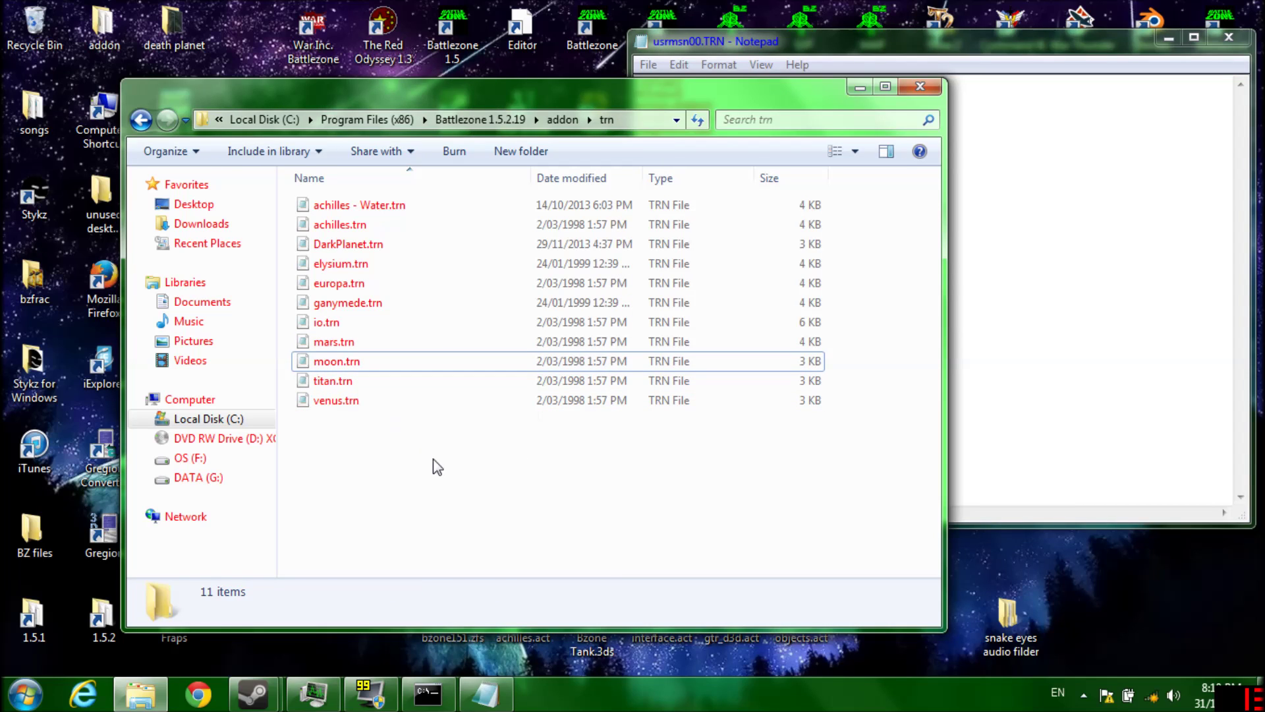
left_click(382, 381)
left_click(371, 361)
left_click(368, 342)
left_click(363, 321)
left_click(360, 302)
left_click(356, 284)
left_click(361, 264)
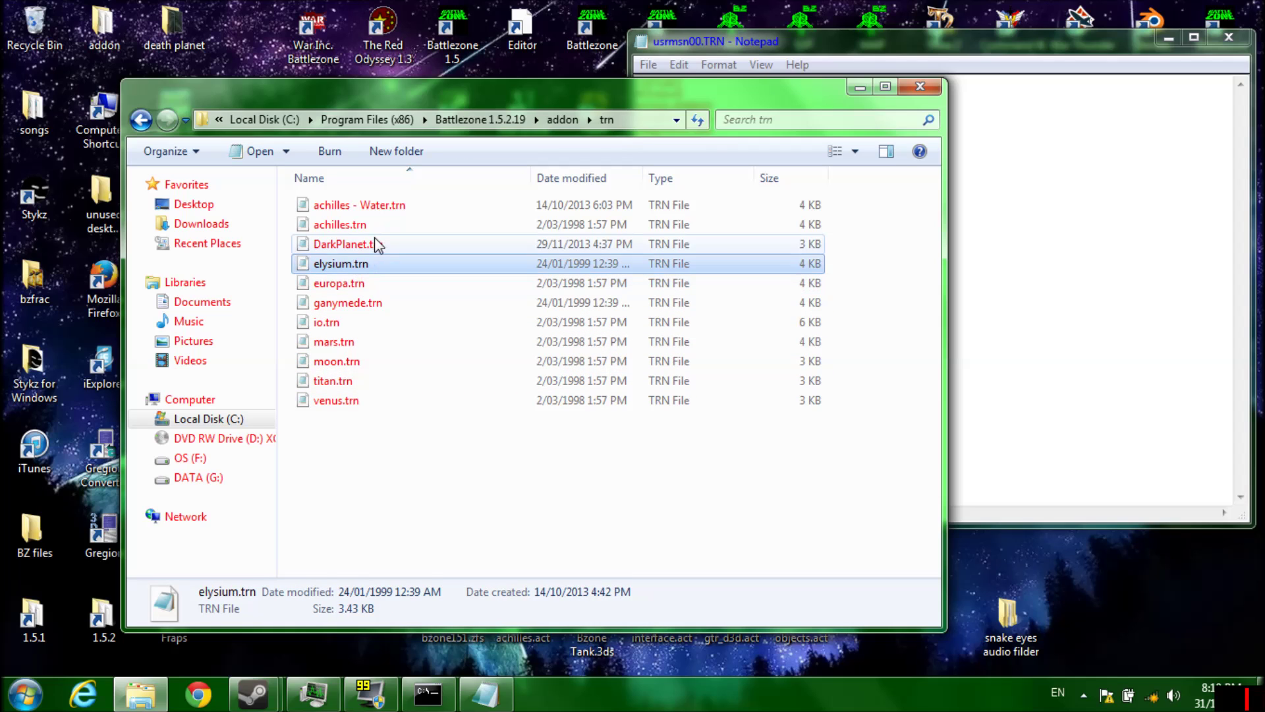
left_click(371, 227)
left_click(372, 241)
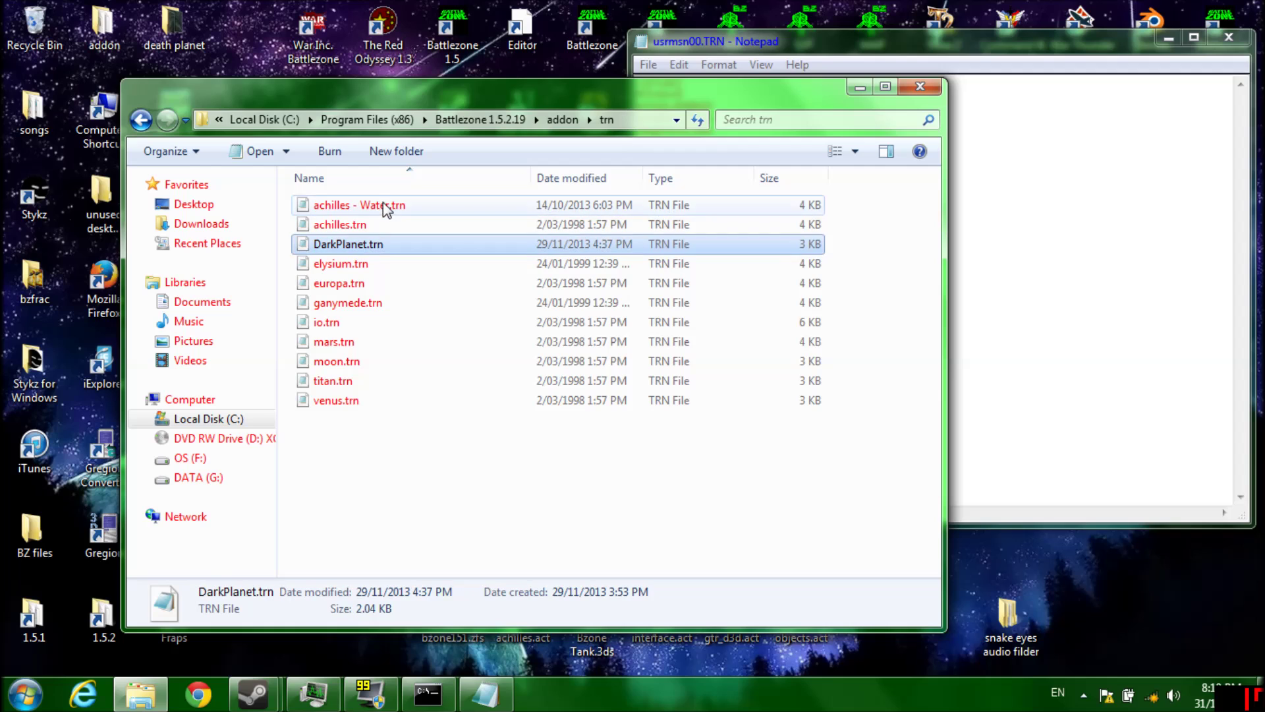
- Compare the achilles - Water.trn and DarkPlanet.trn entries, briefly opening DarkPlanet.trn and closing it
left_click(396, 207)
left_click(402, 244)
left_click(396, 207)
double_click(399, 246)
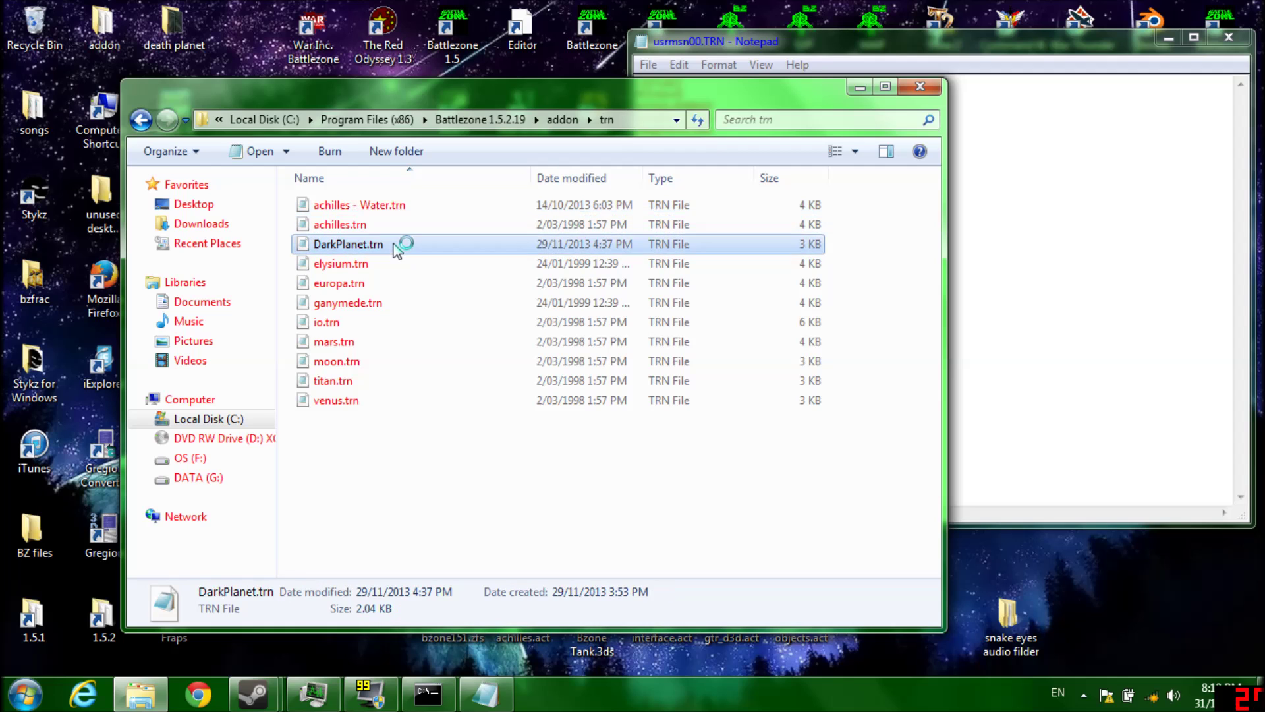
left_click(1141, 64)
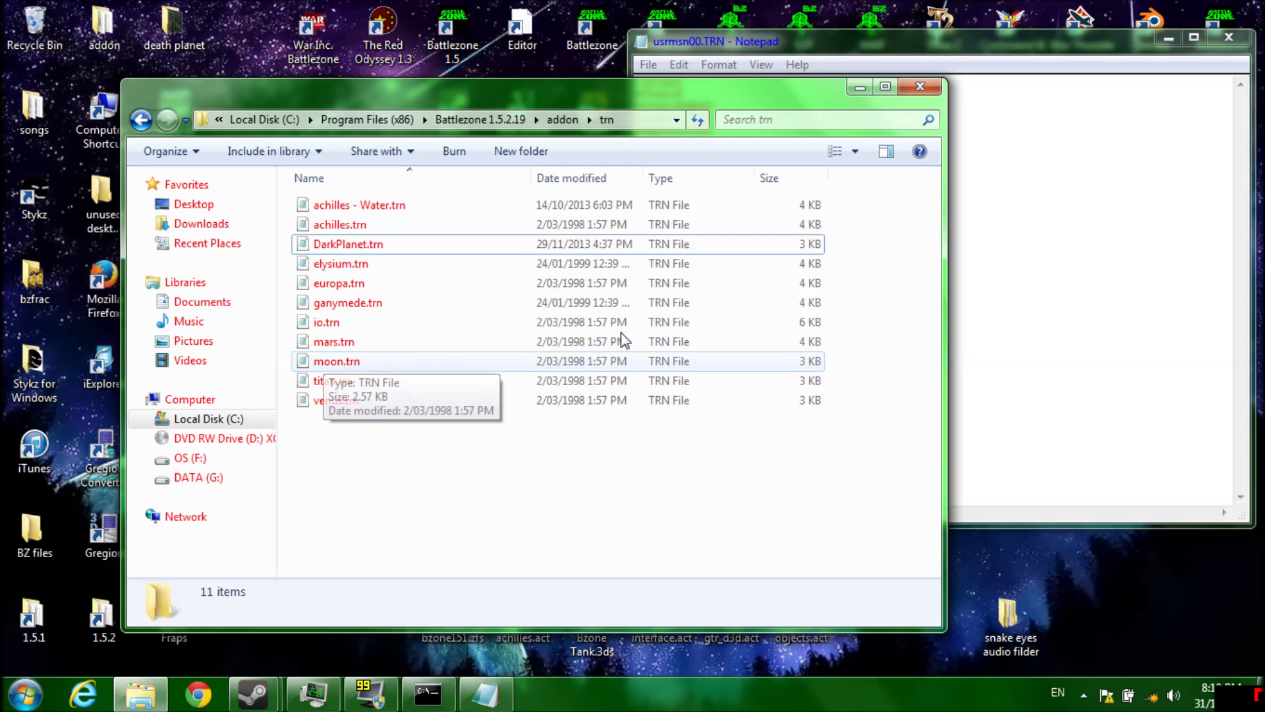
- Copy the entire contents of moon.trn and close the template
double_click(431, 364)
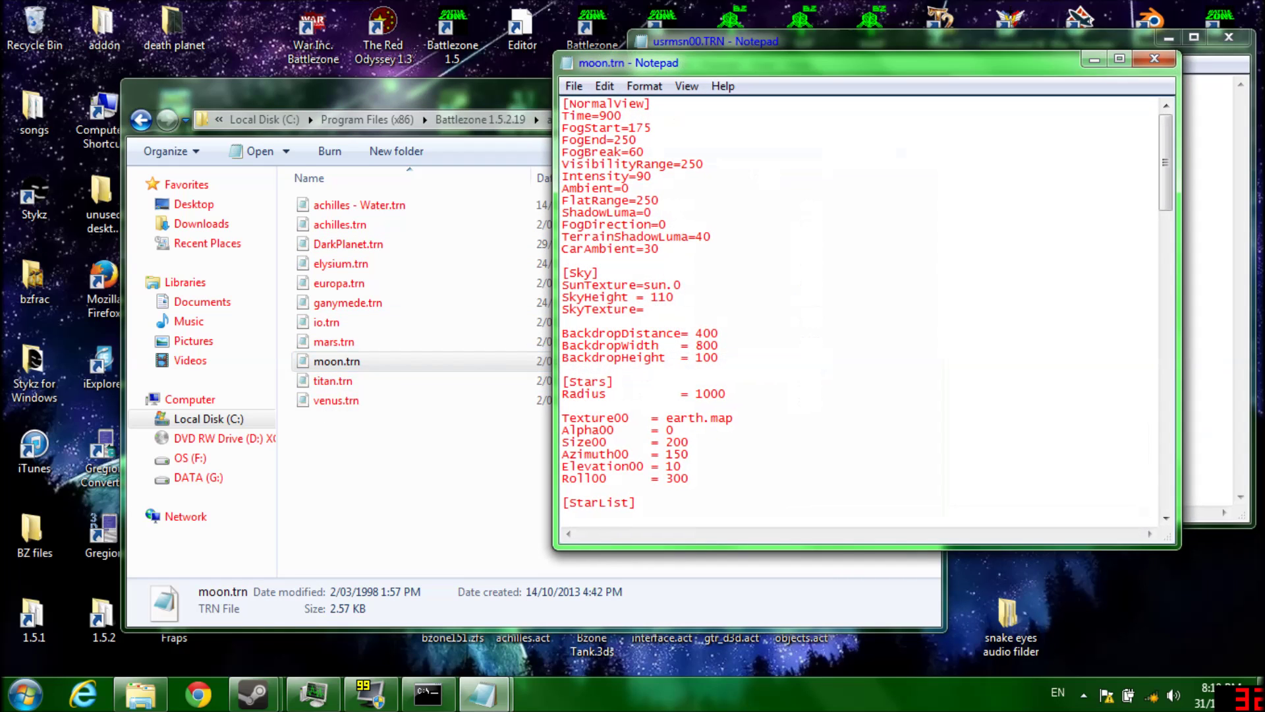
key("ctrl+a")
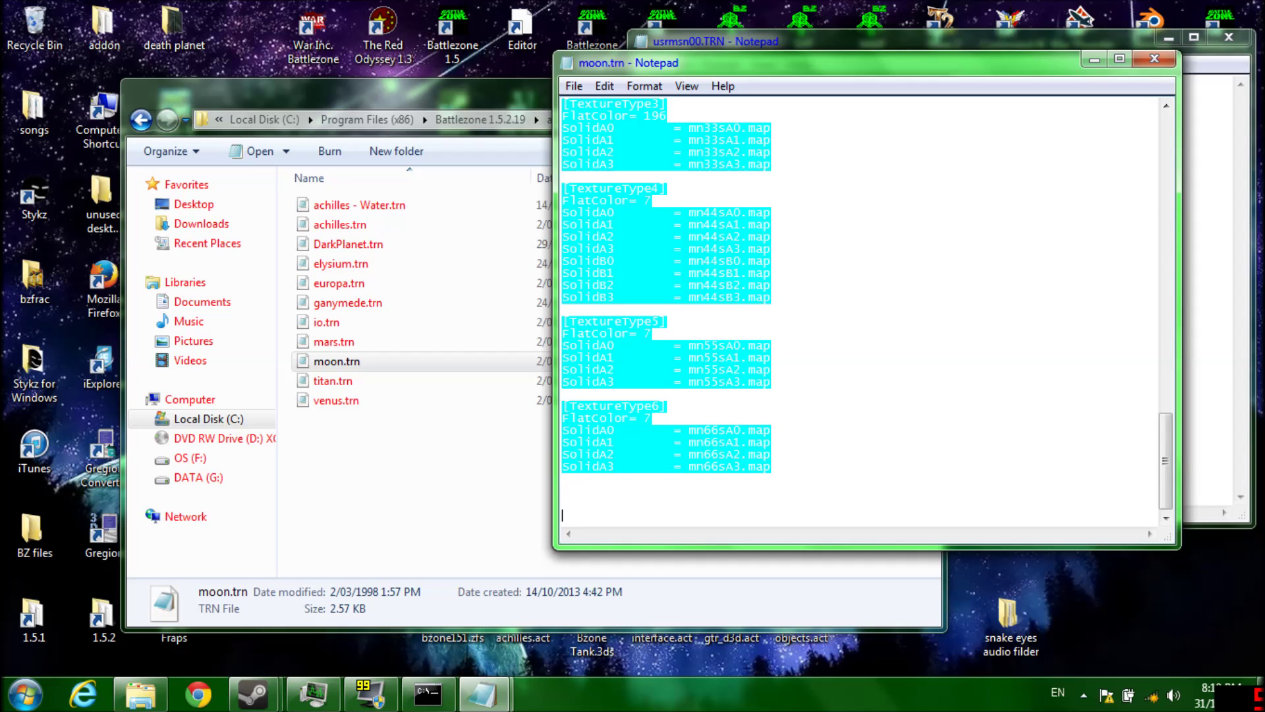
left_click(1155, 58)
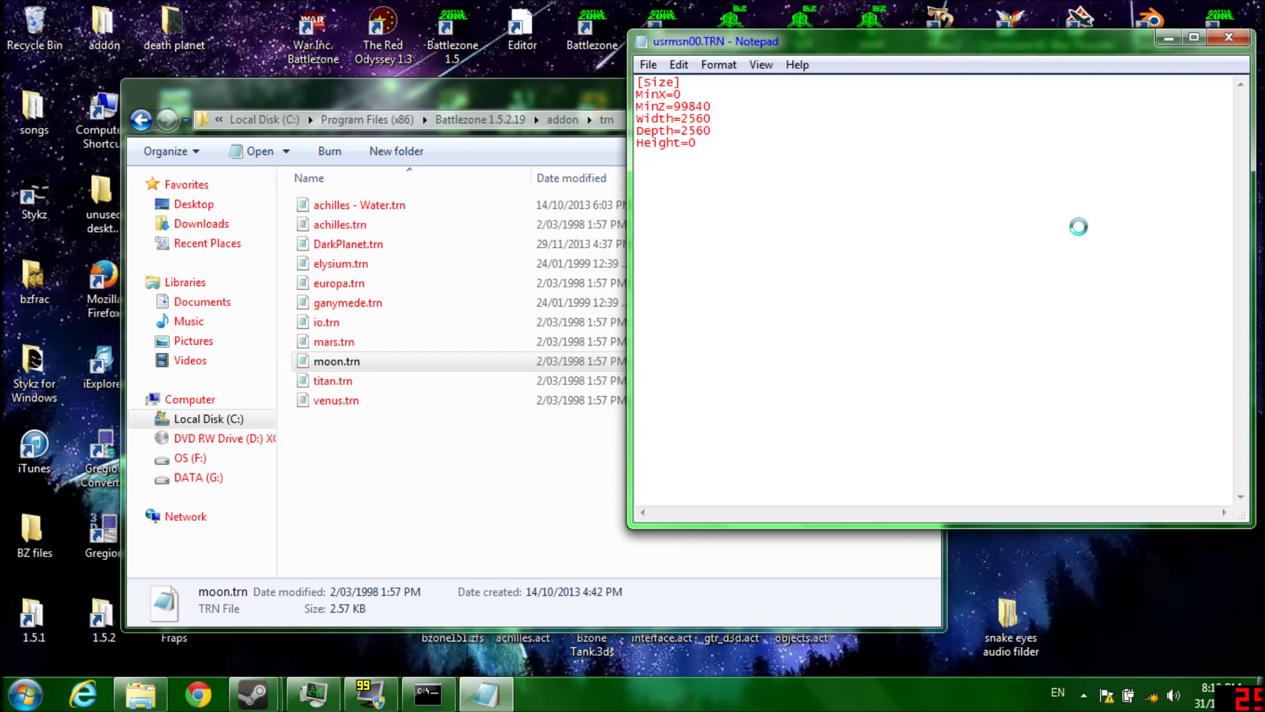
- Paste the moon template's contents below the [Size] section of usrmsn00.TRN and save the file on closing
key("ctrl+v")
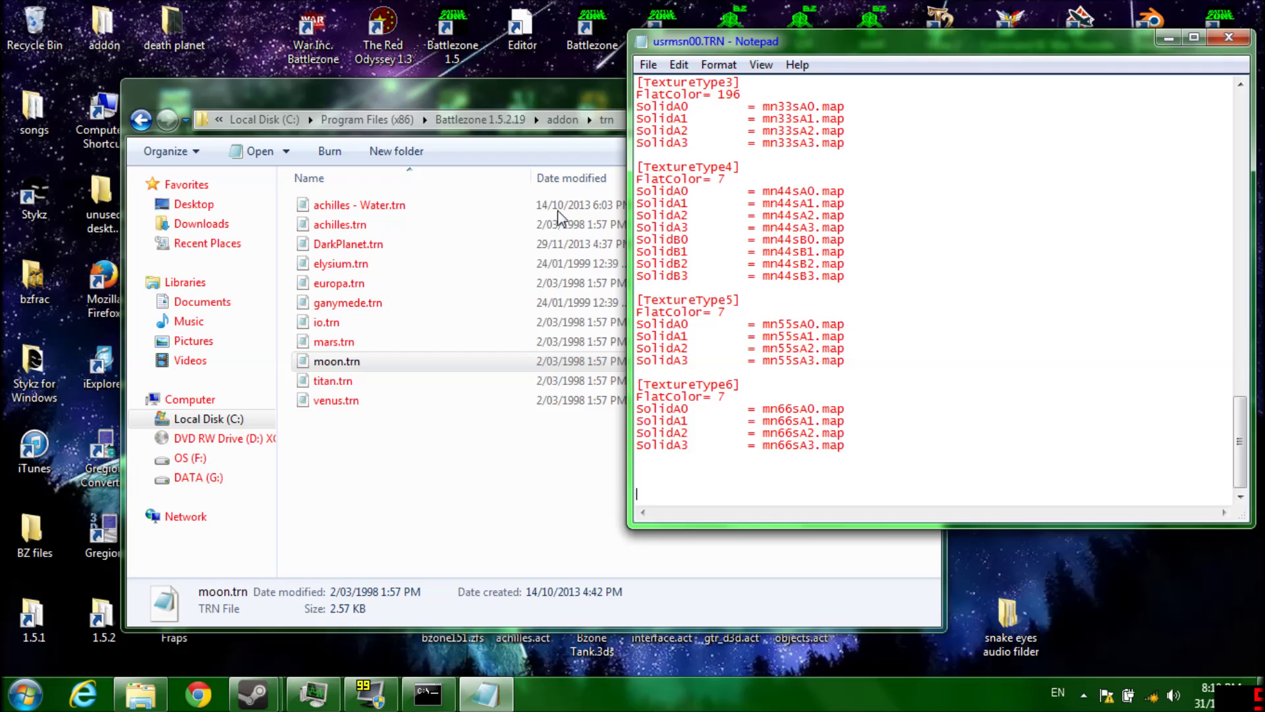
left_click(1230, 37)
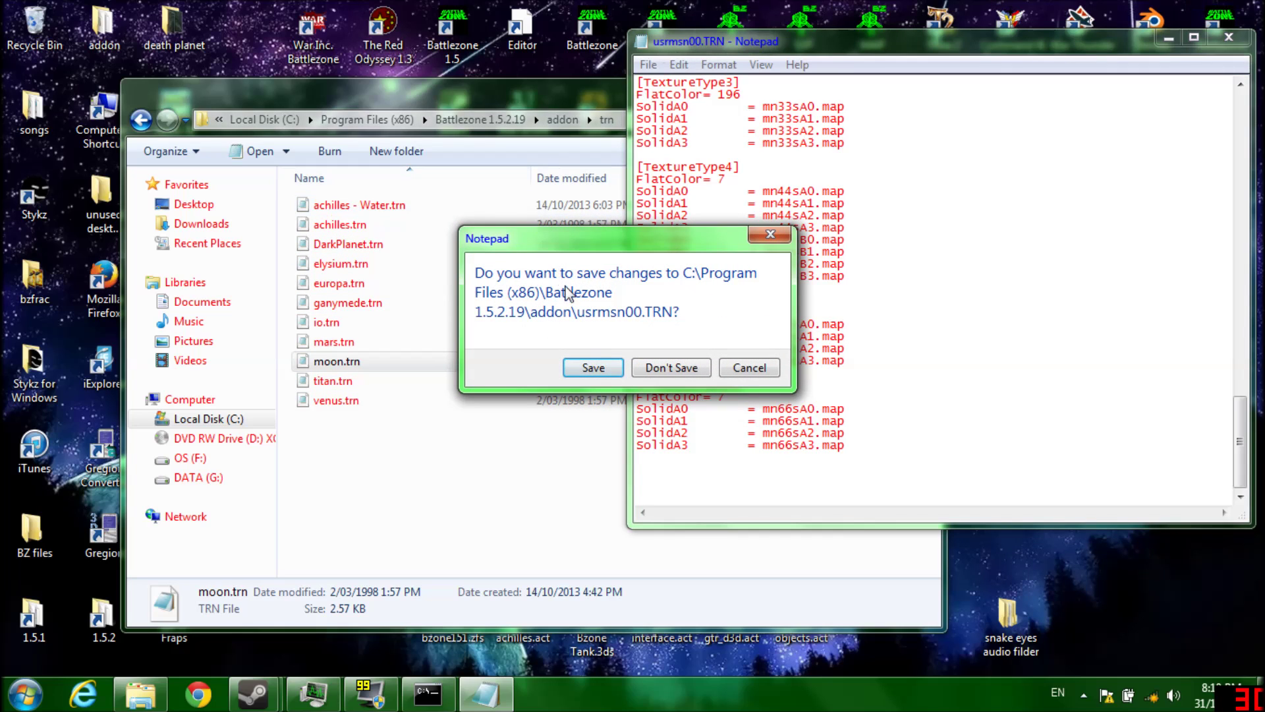
left_click(607, 368)
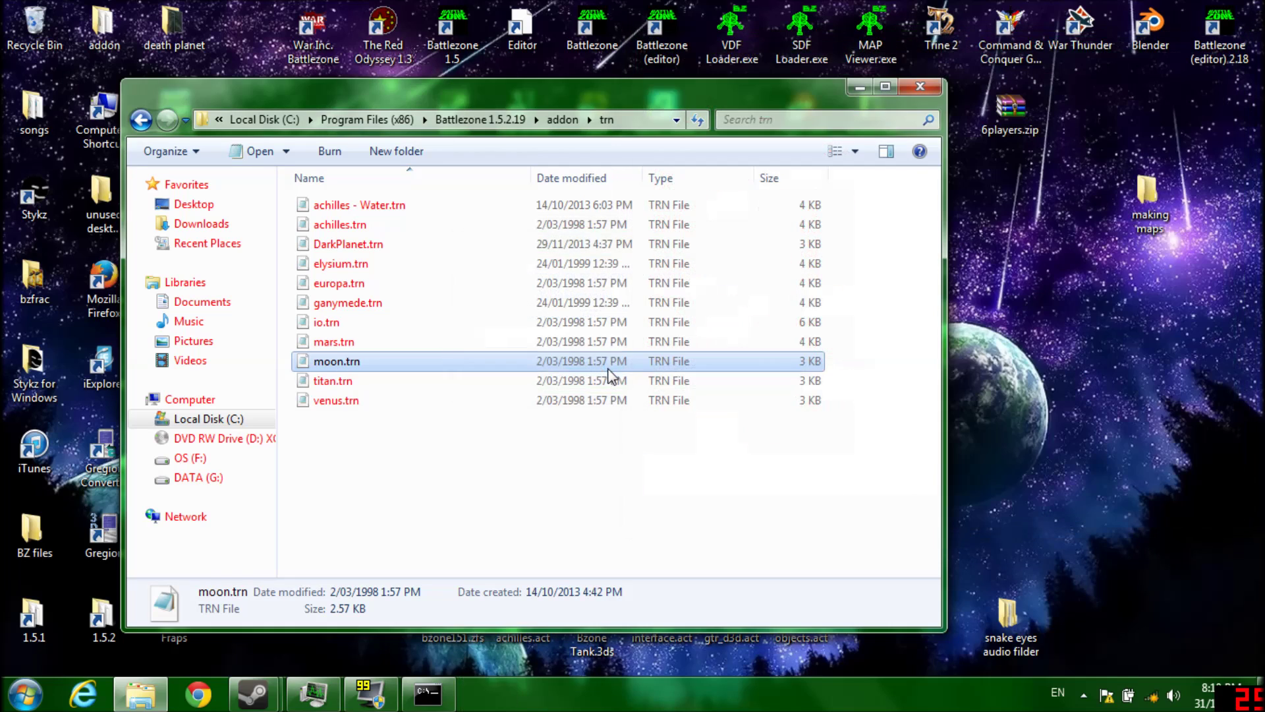
- Go back to the addon folder and locate usrmsn00.TRN
left_click(754, 474)
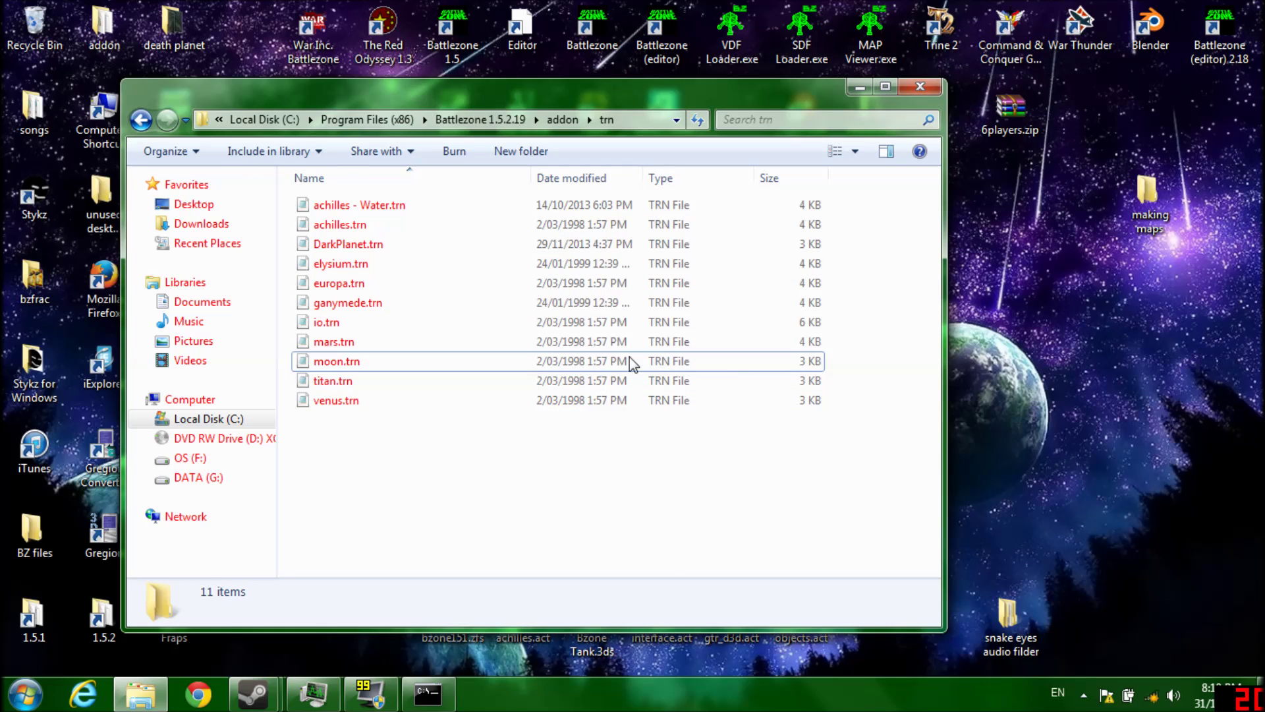
left_click(141, 120)
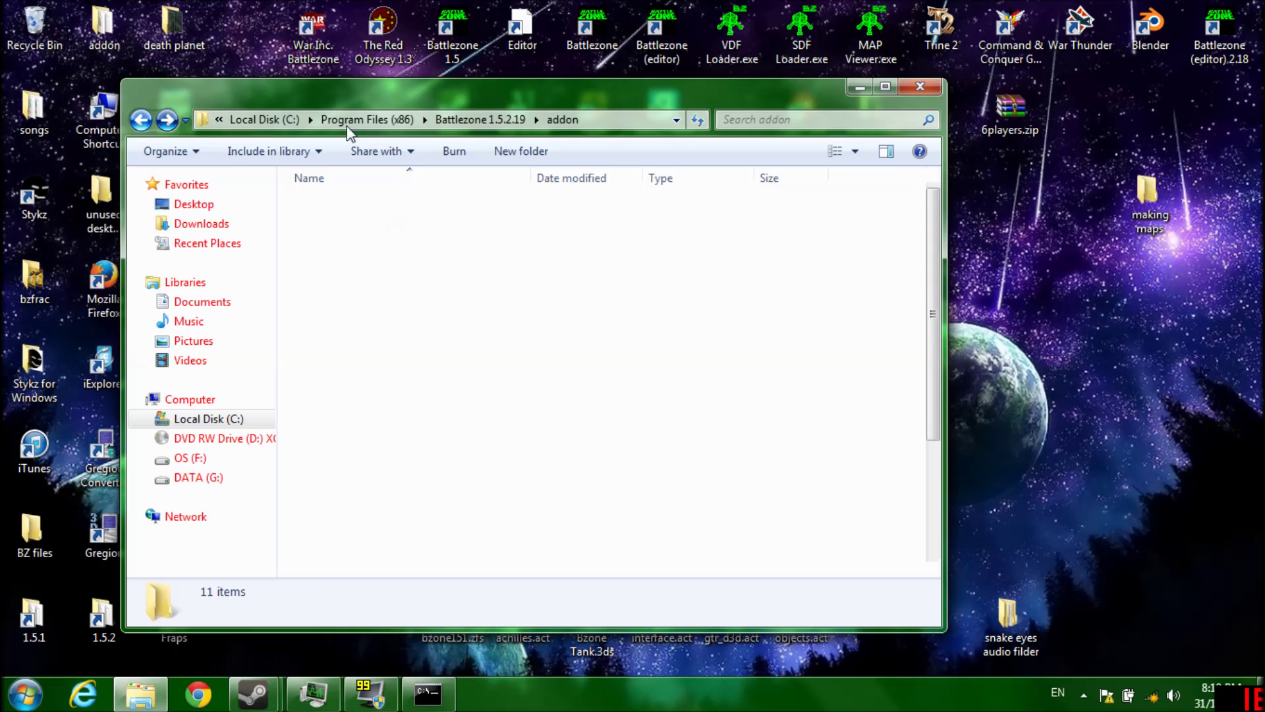
scroll(857, 290, "down", 4)
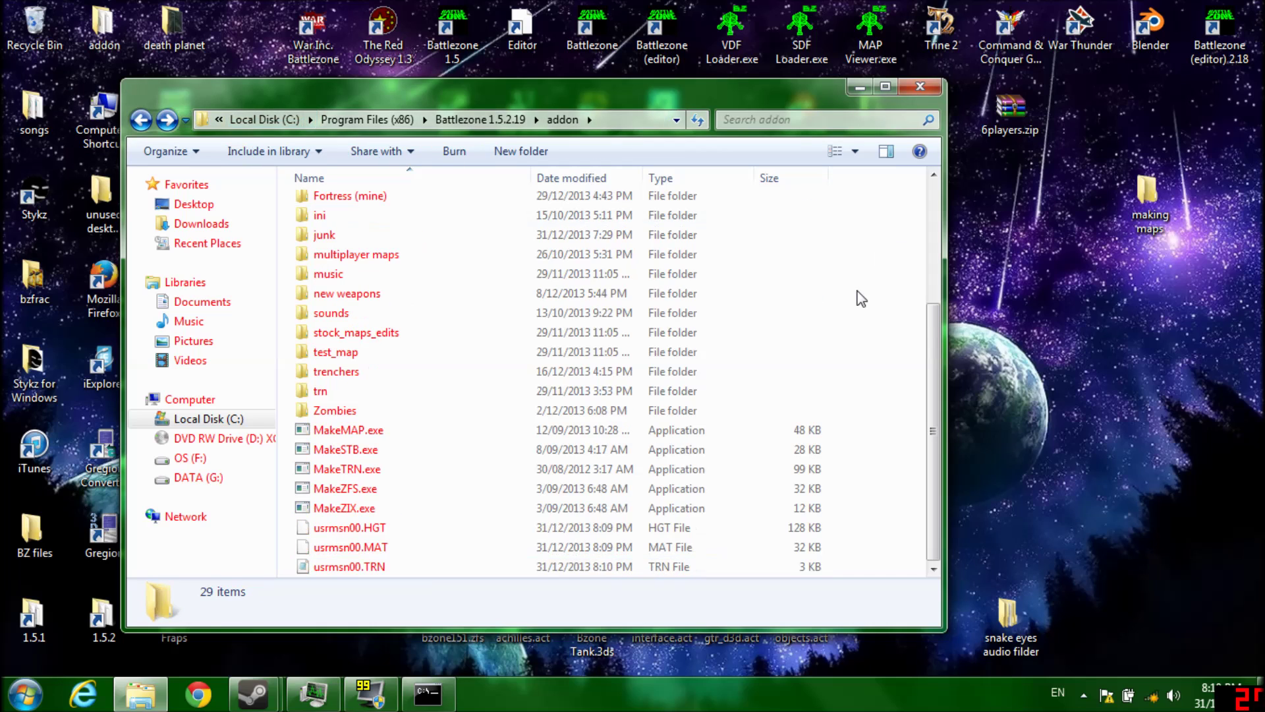
left_click(817, 567)
left_click(891, 473)
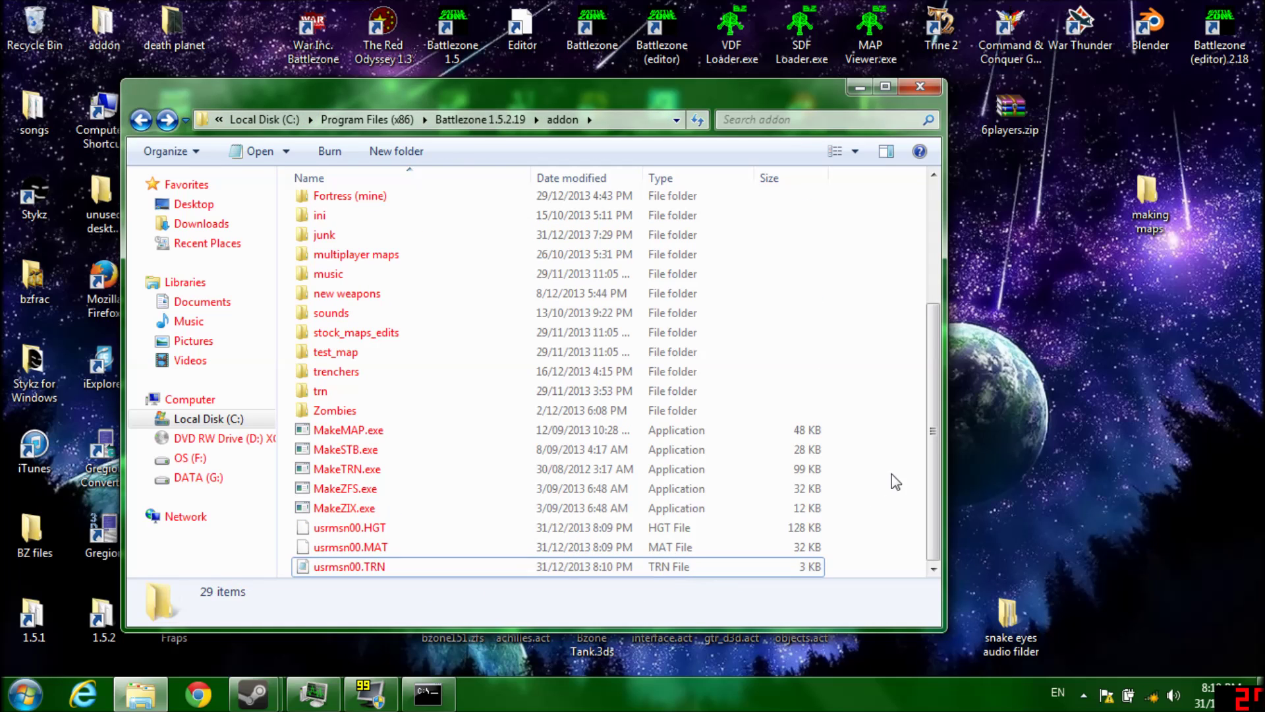
- Check the available actions for the Battlezone (editor) desktop shortcut and dismiss them
right_click(665, 24)
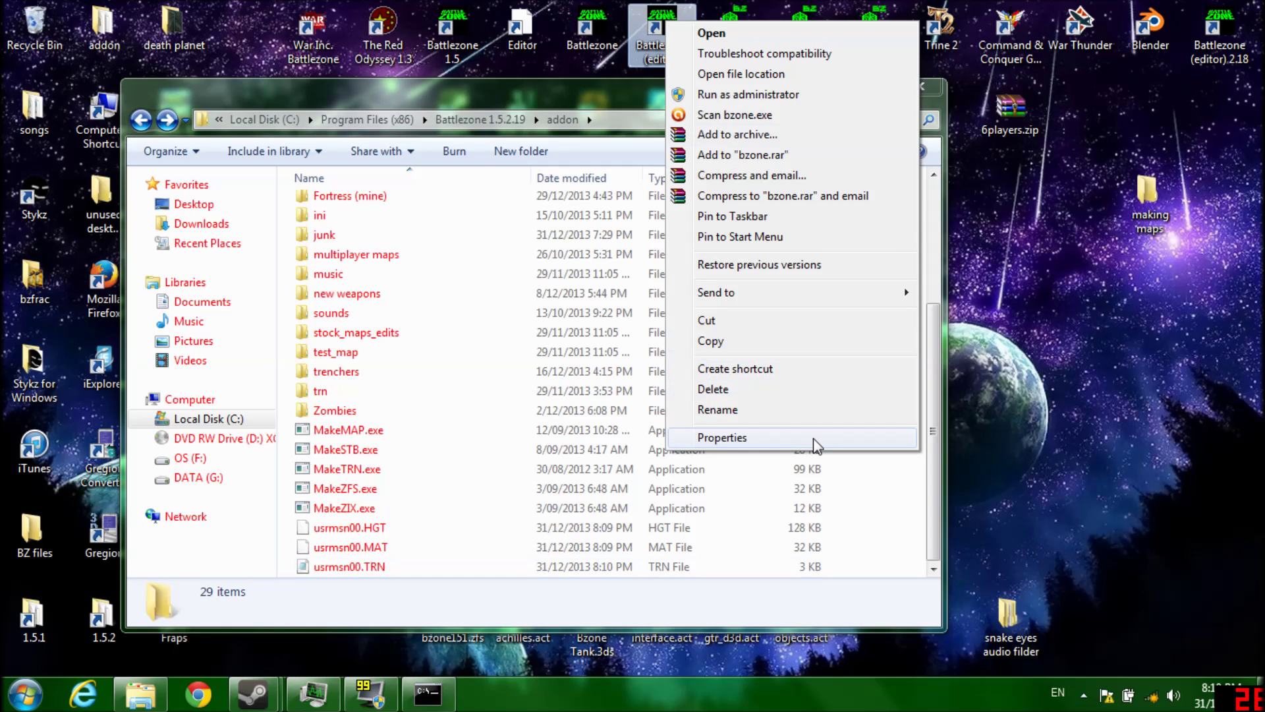
left_click(903, 495)
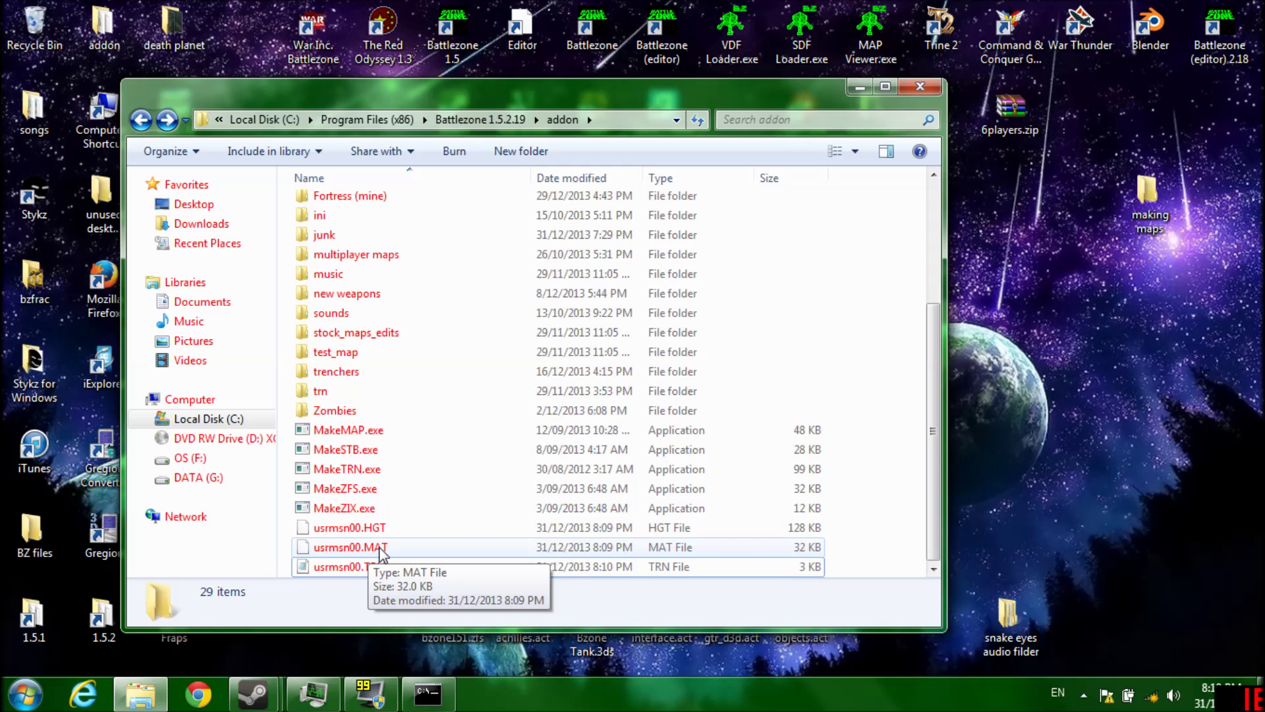
scroll(369, 547, "up", 1)
scroll(363, 544, "down", 1)
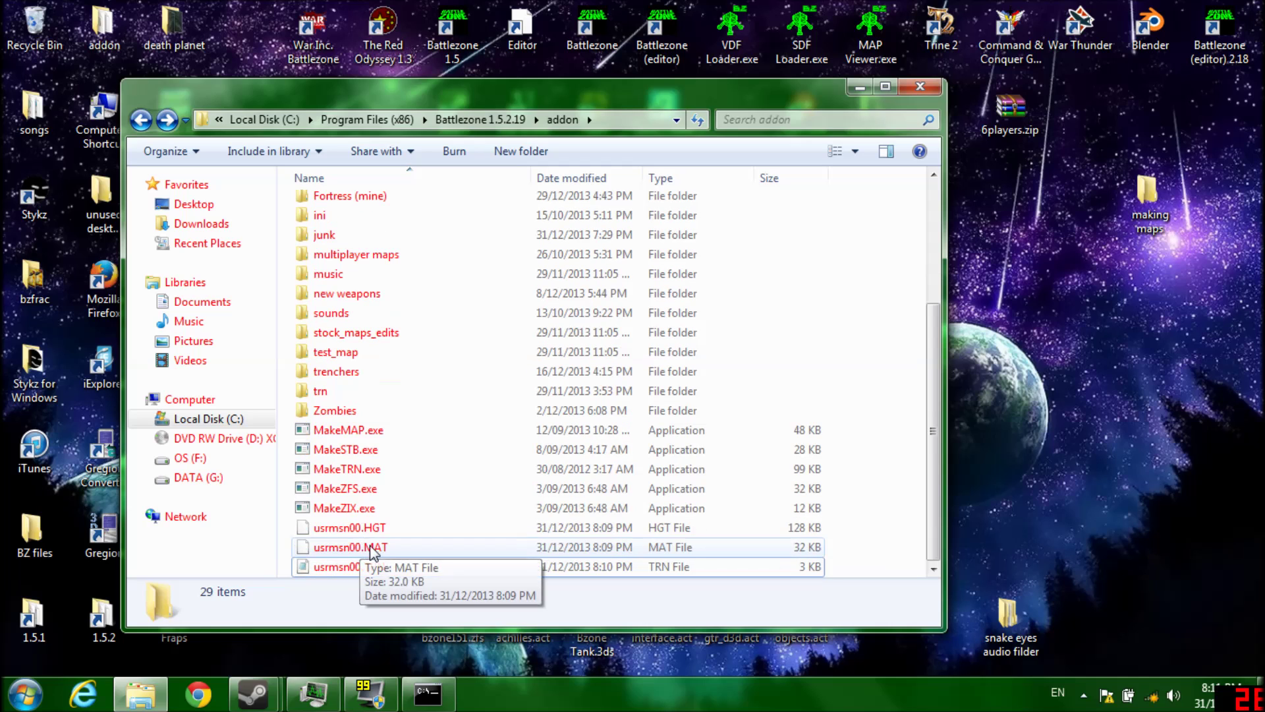
- Examine the usrmsn00 .MAT, .TRN and .HGT file entries in the addon folder and the actions available for usrmsn00.MAT
left_click(375, 549)
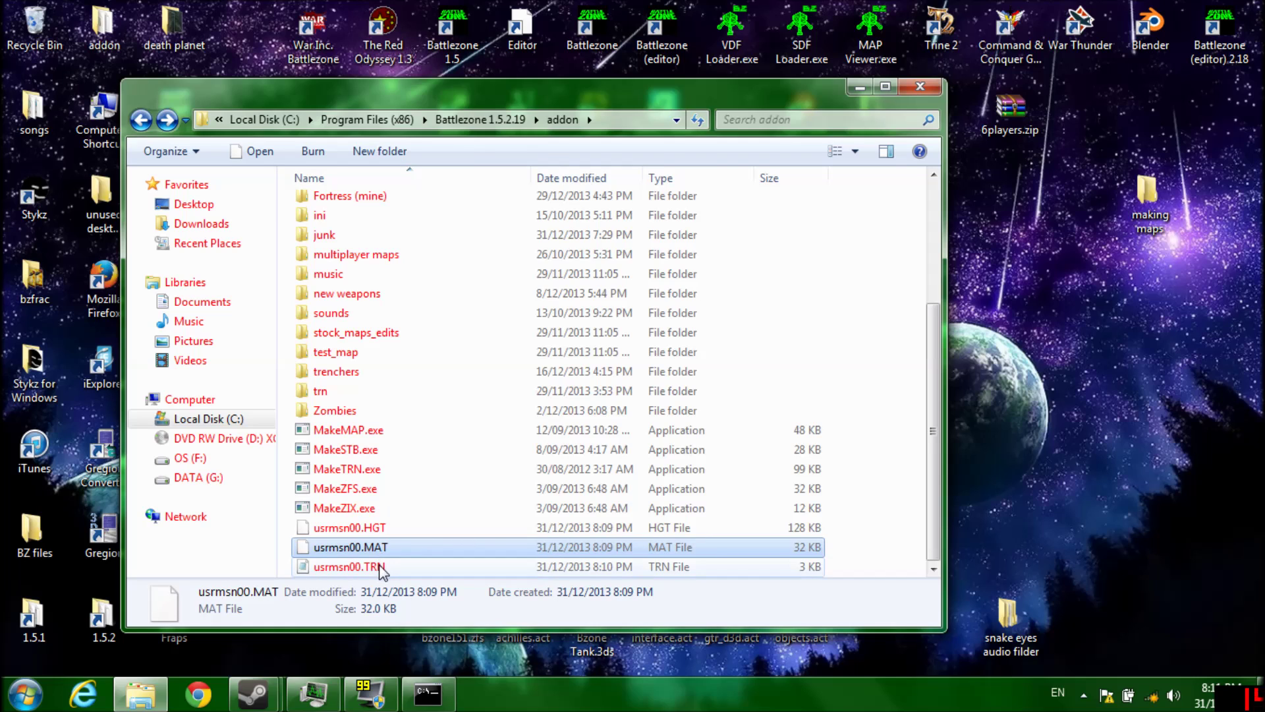
left_click(381, 569)
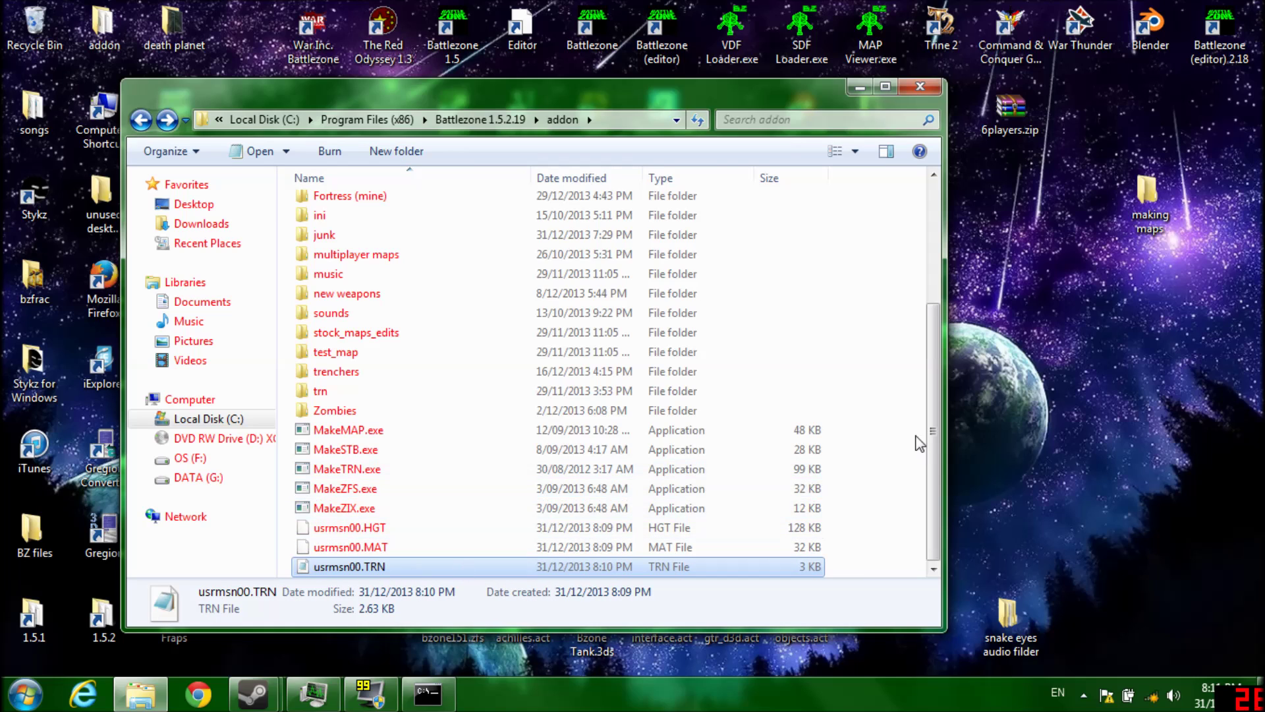
left_click(411, 531)
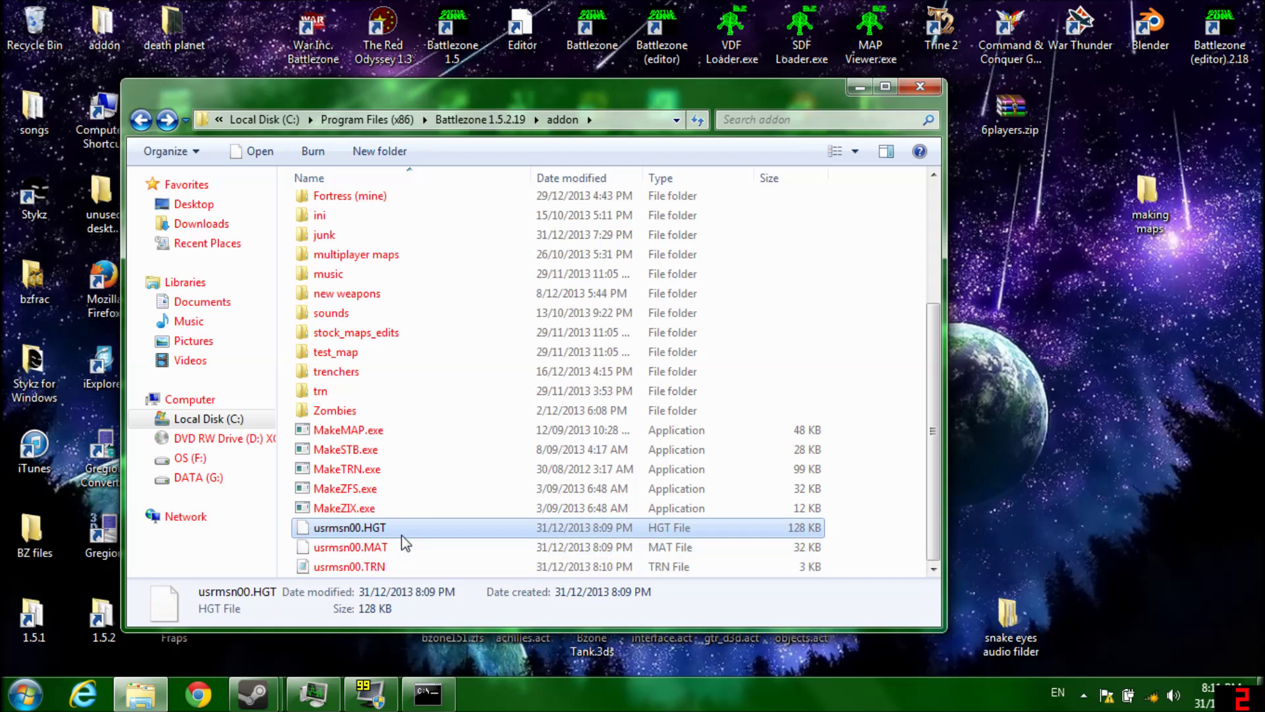
left_click(401, 543)
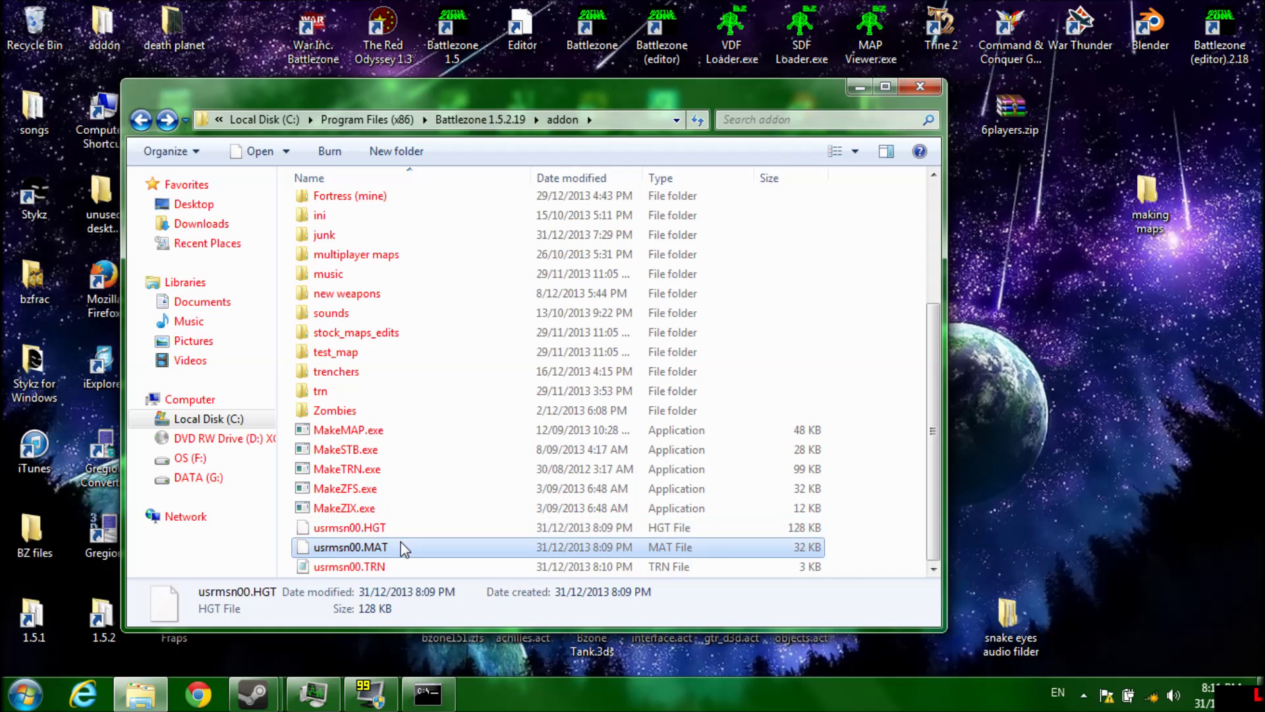
right_click(403, 523)
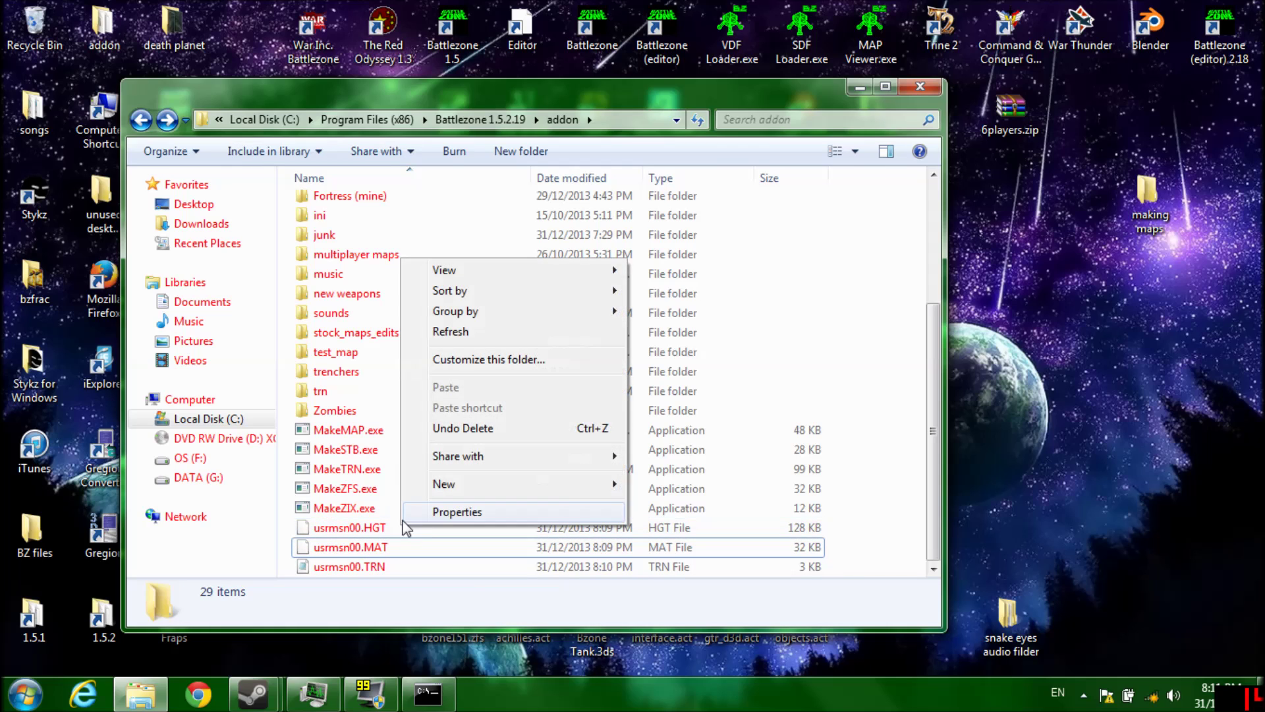
left_click(376, 547)
right_click(374, 545)
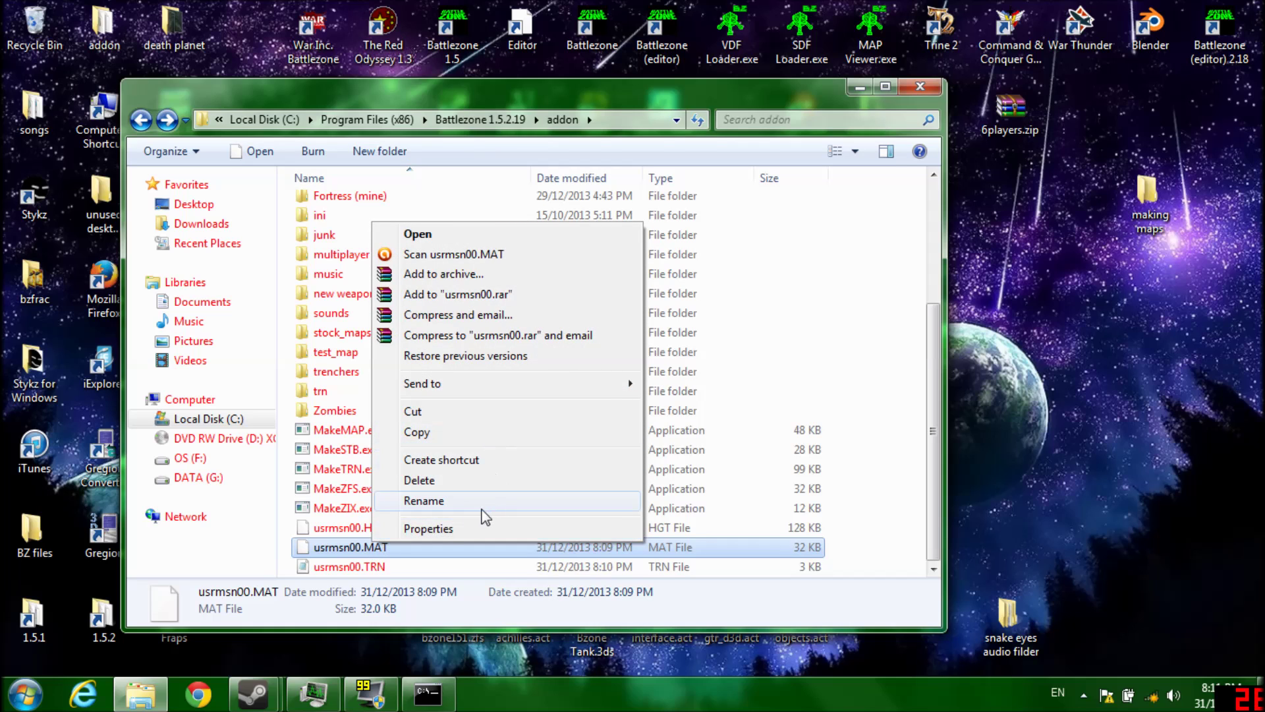
- Open usrmsn00.HGT in Notepad without making it the default program for that file type
right_click(331, 531)
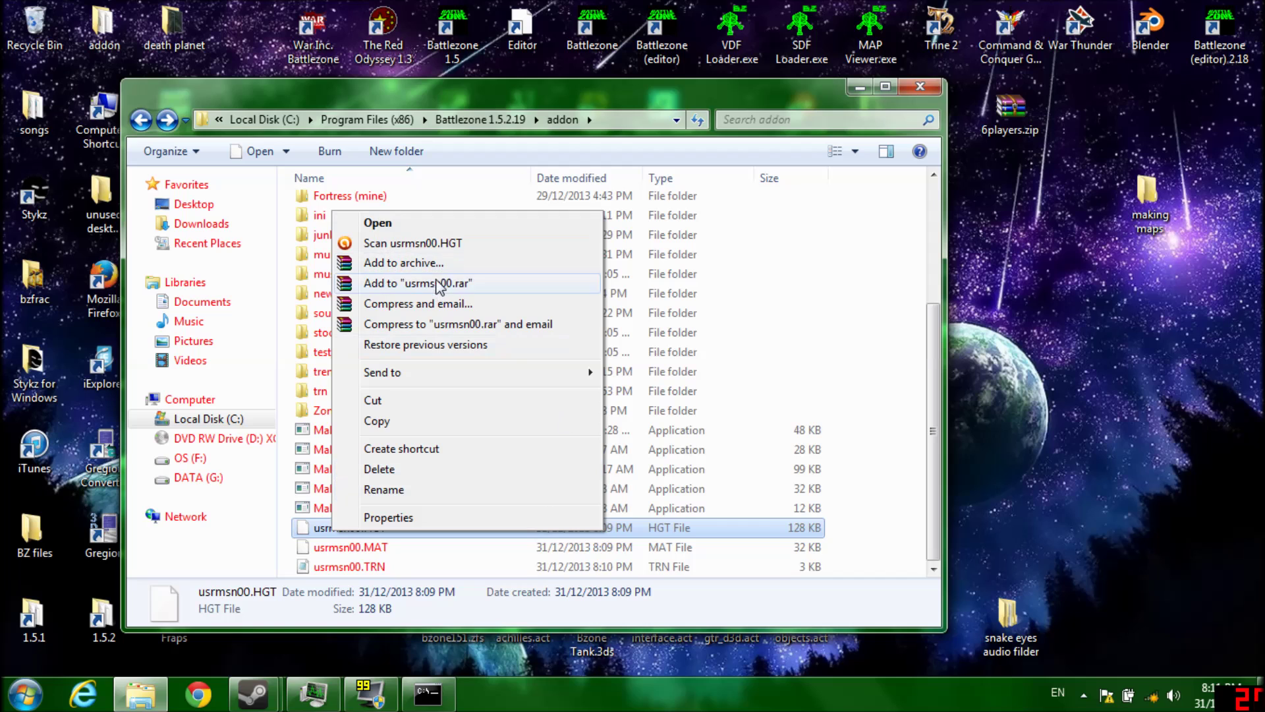
left_click(429, 224)
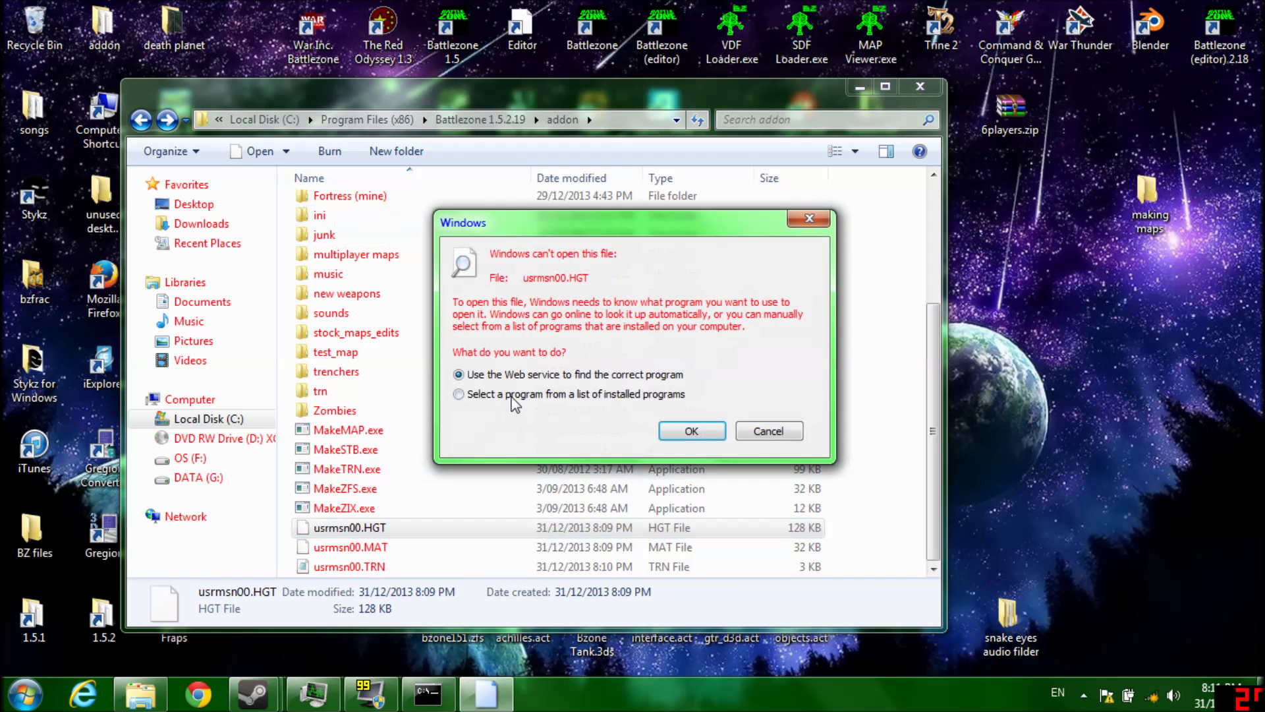
left_click(693, 433)
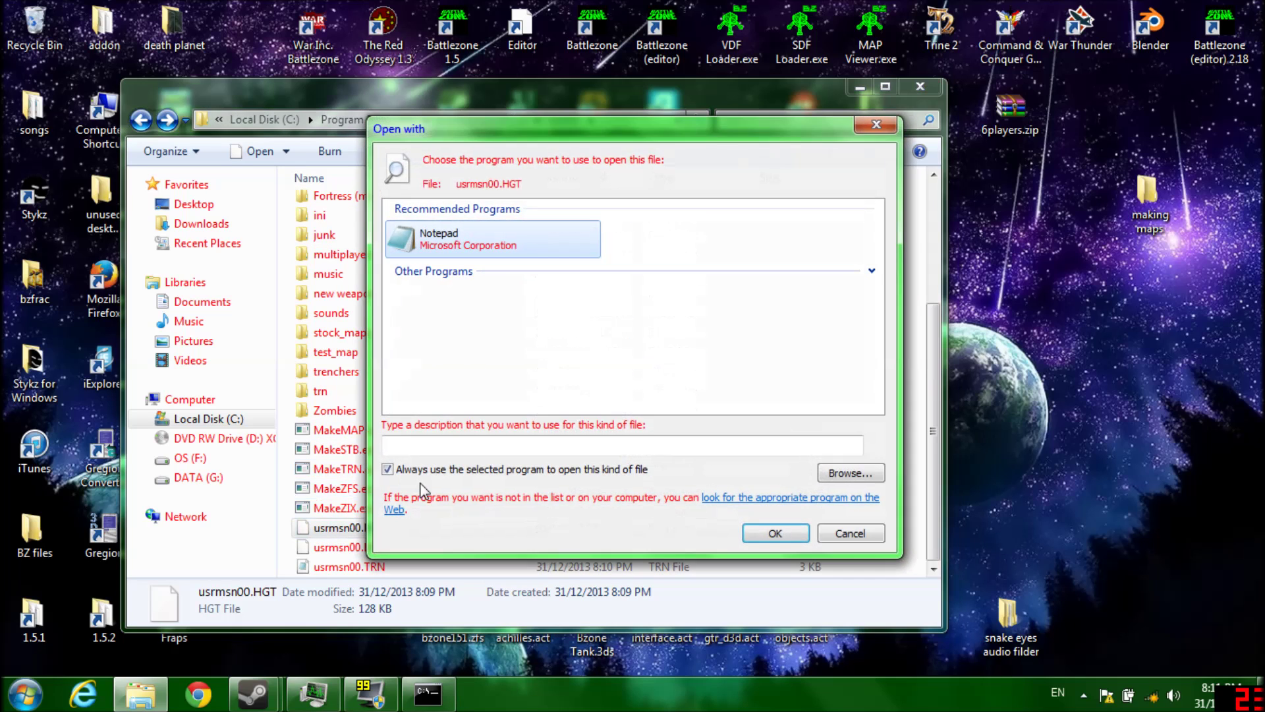
left_click(774, 534)
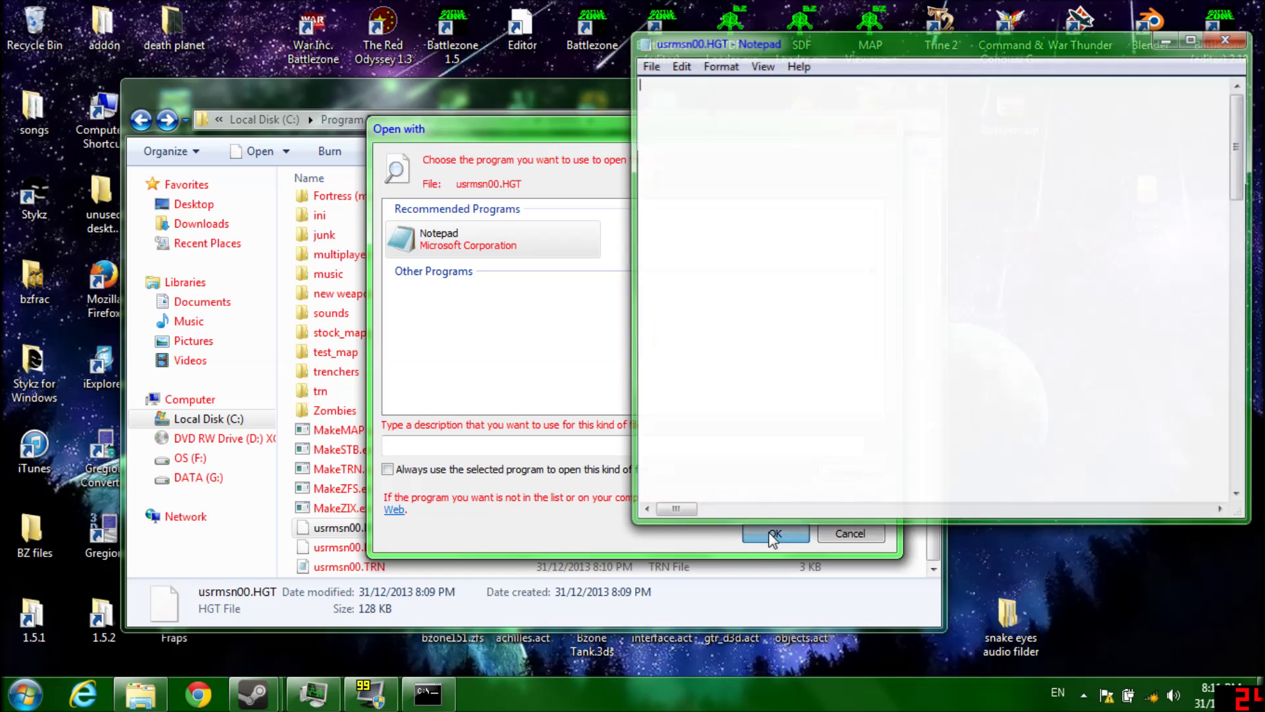
- Examine the contents of usrmsn00.HGT from start to end and close the file
scroll(932, 290, "down", 20)
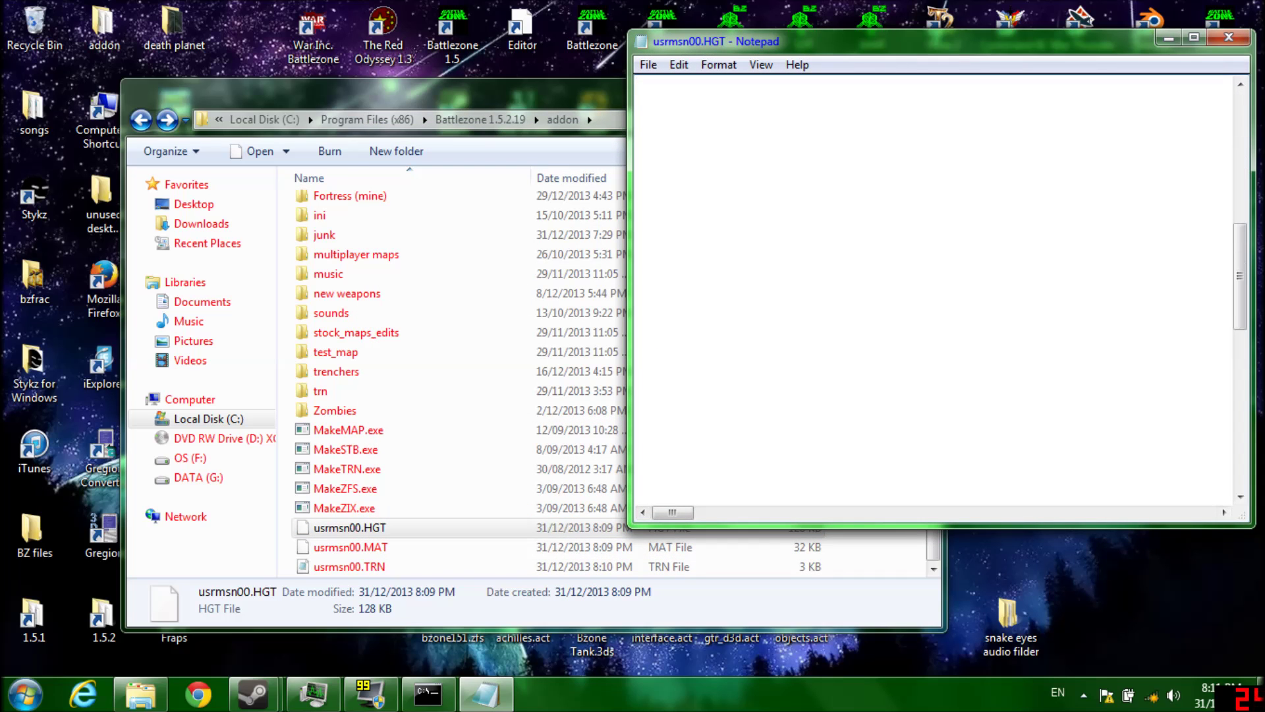
scroll(933, 290, "up", 18)
scroll(933, 290, "up", 5)
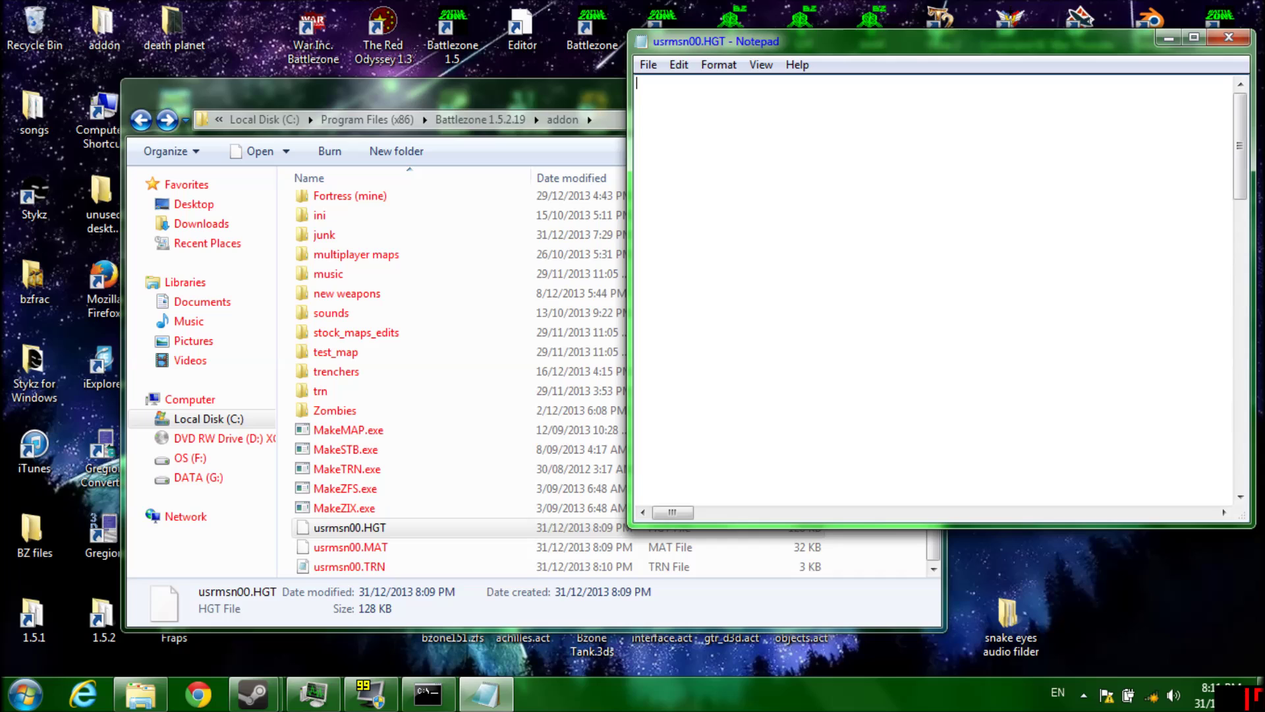
left_click_drag(704, 82, 1052, 78)
mouse_move(683, 513)
left_mouse_down()
mouse_move(1256, 465)
mouse_move(1103, 512)
mouse_move(673, 512)
left_mouse_up()
left_click(1229, 41)
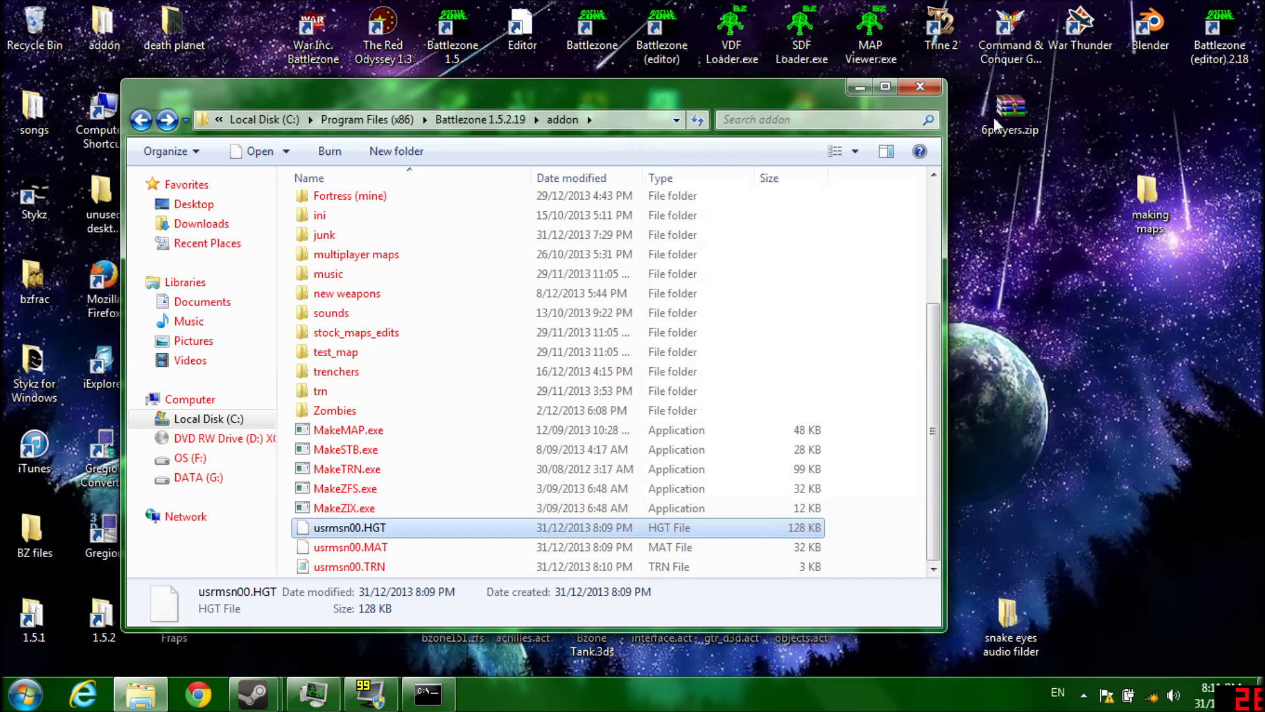
- Open usrmsn00.MAT in Notepad without setting a default program, examine its contents and close the file
double_click(369, 547)
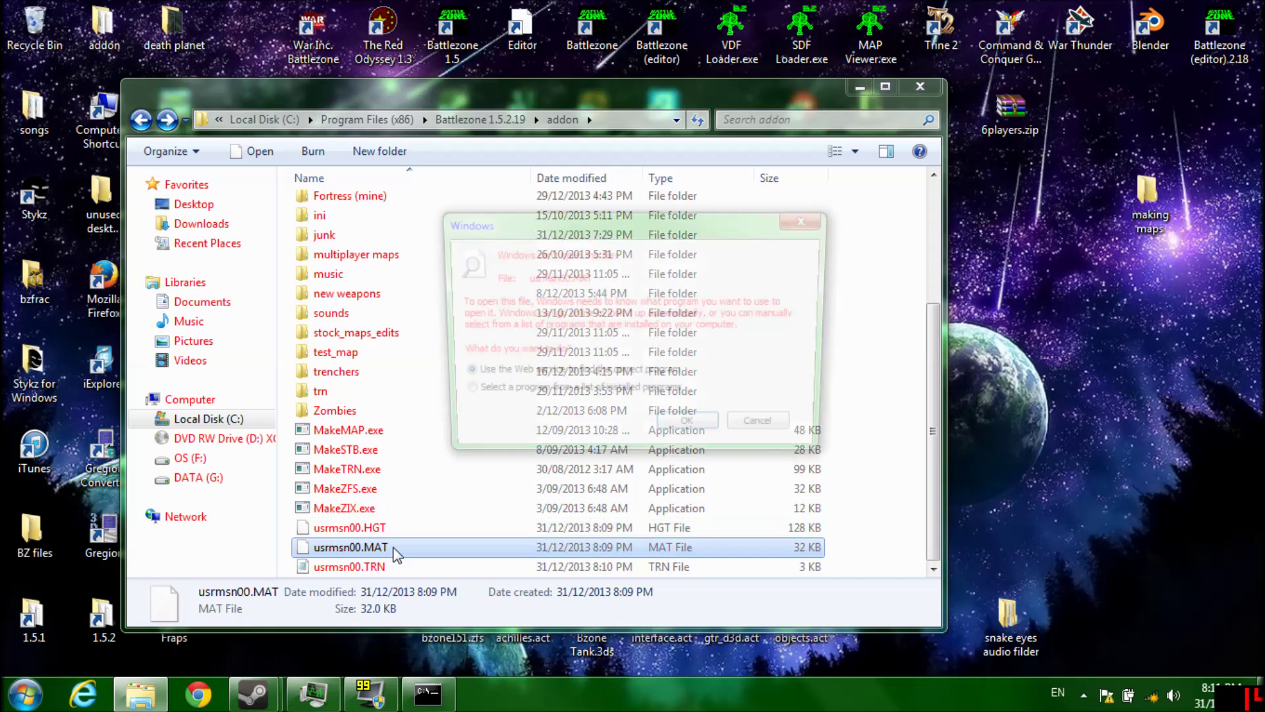
left_click(691, 432)
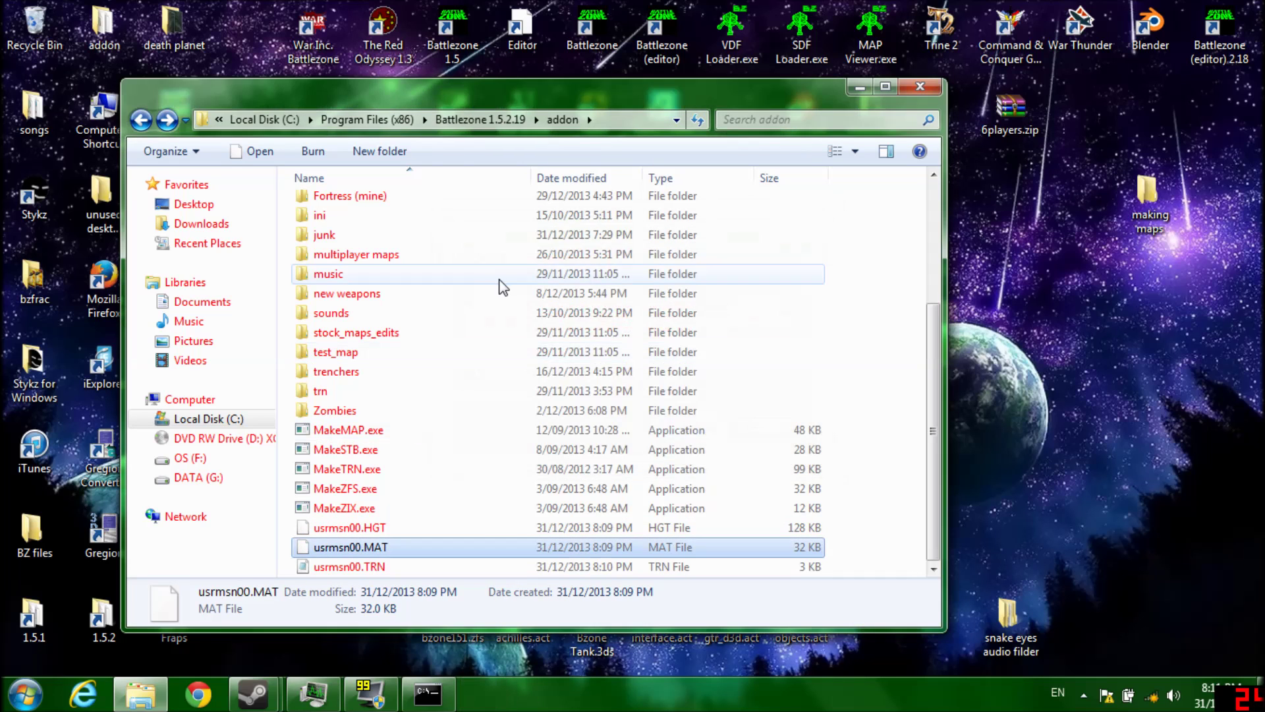
left_click(401, 473)
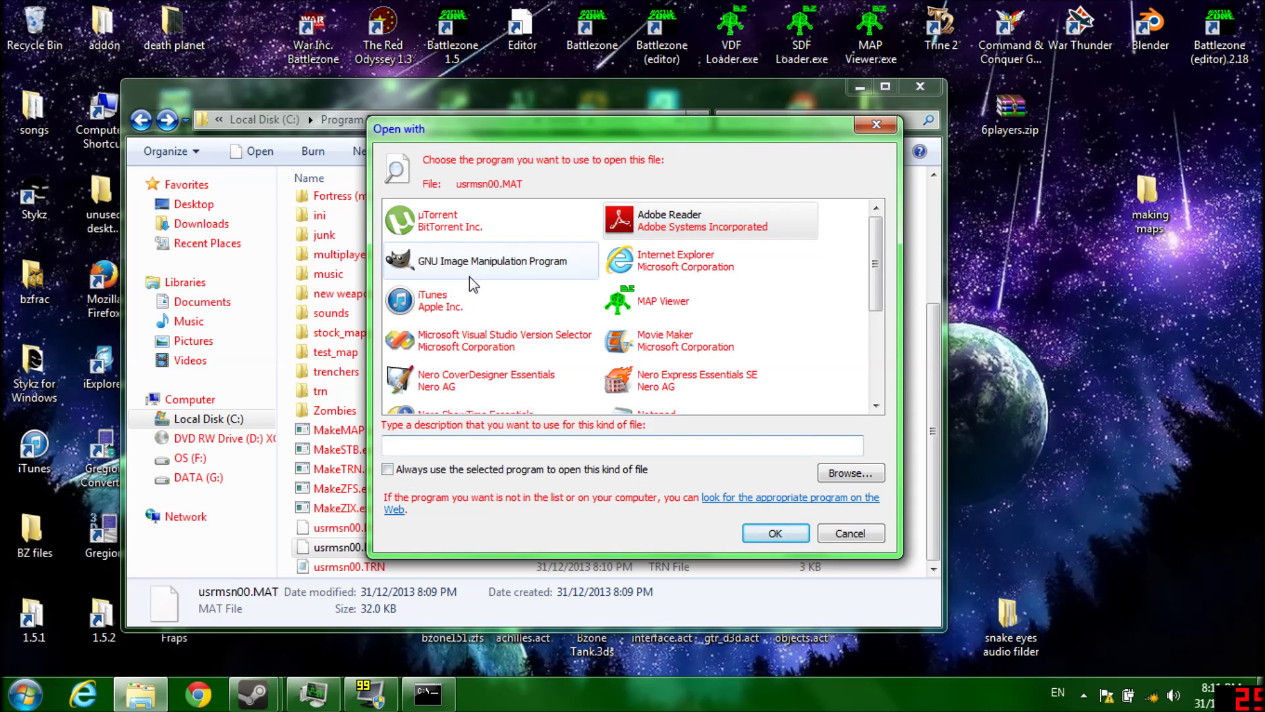
left_click(666, 408)
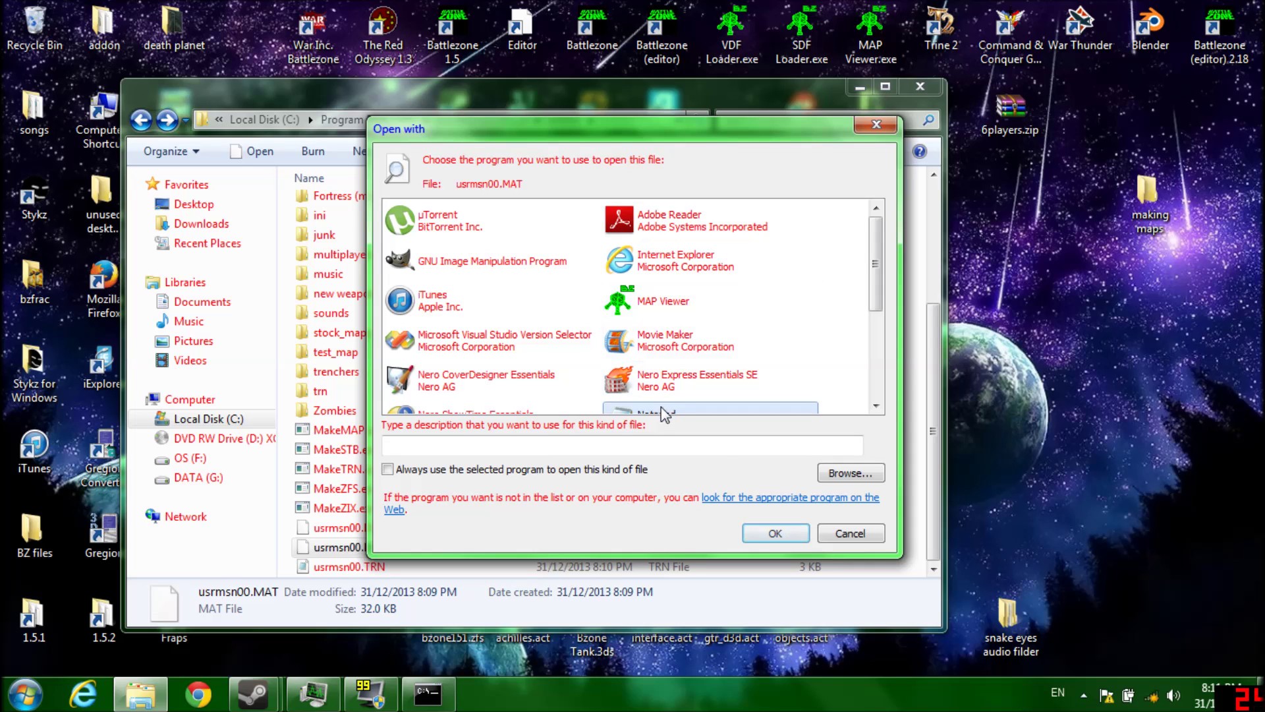
left_click(765, 534)
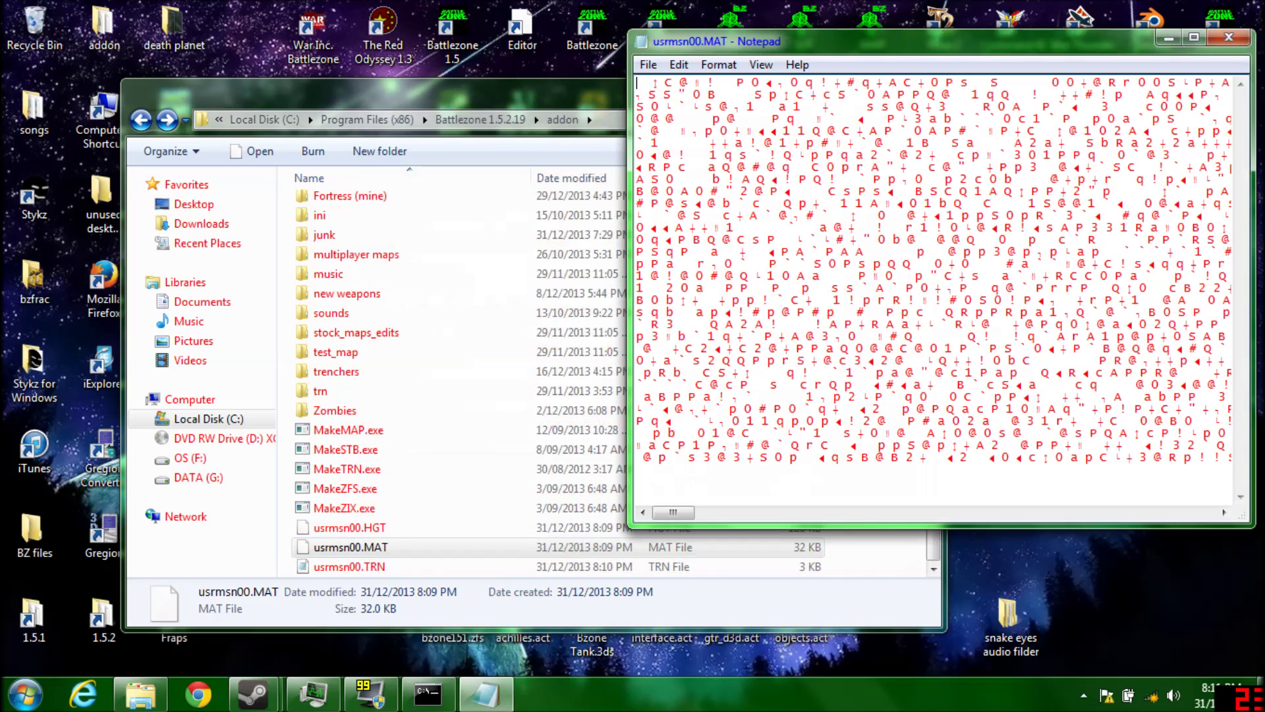
scroll(933, 290, "right", 6)
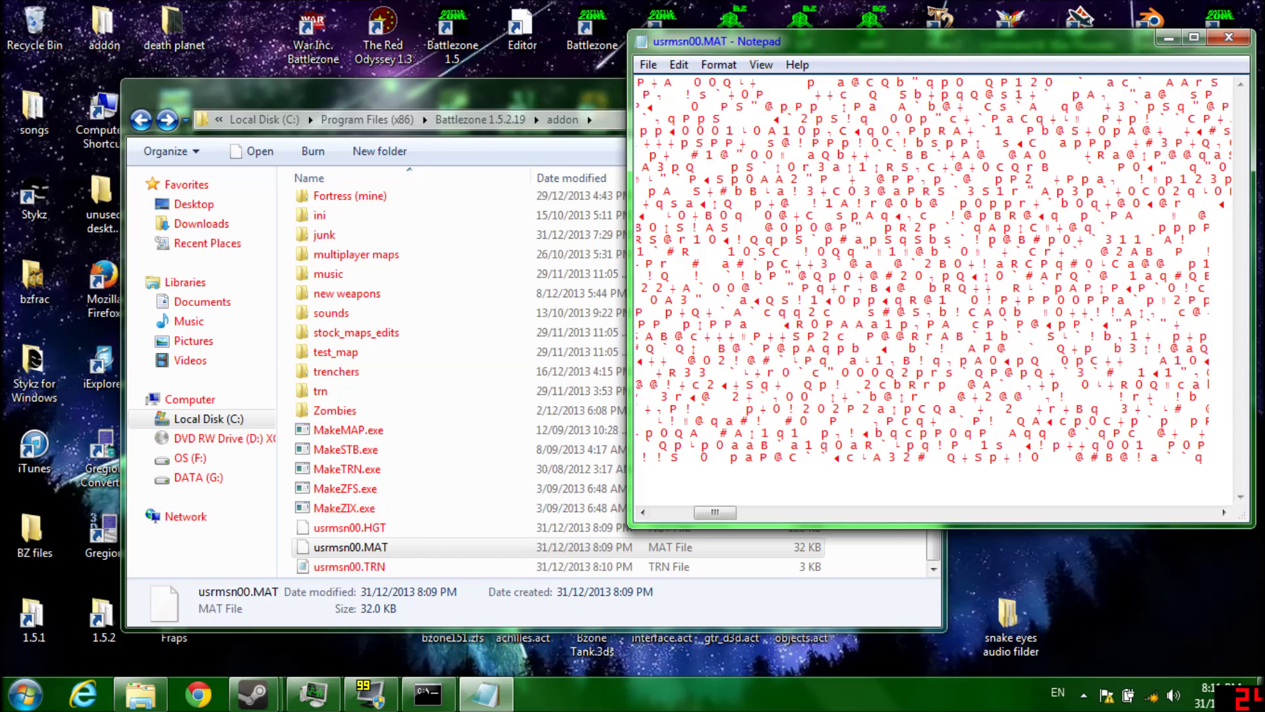
scroll(933, 290, "right", 5)
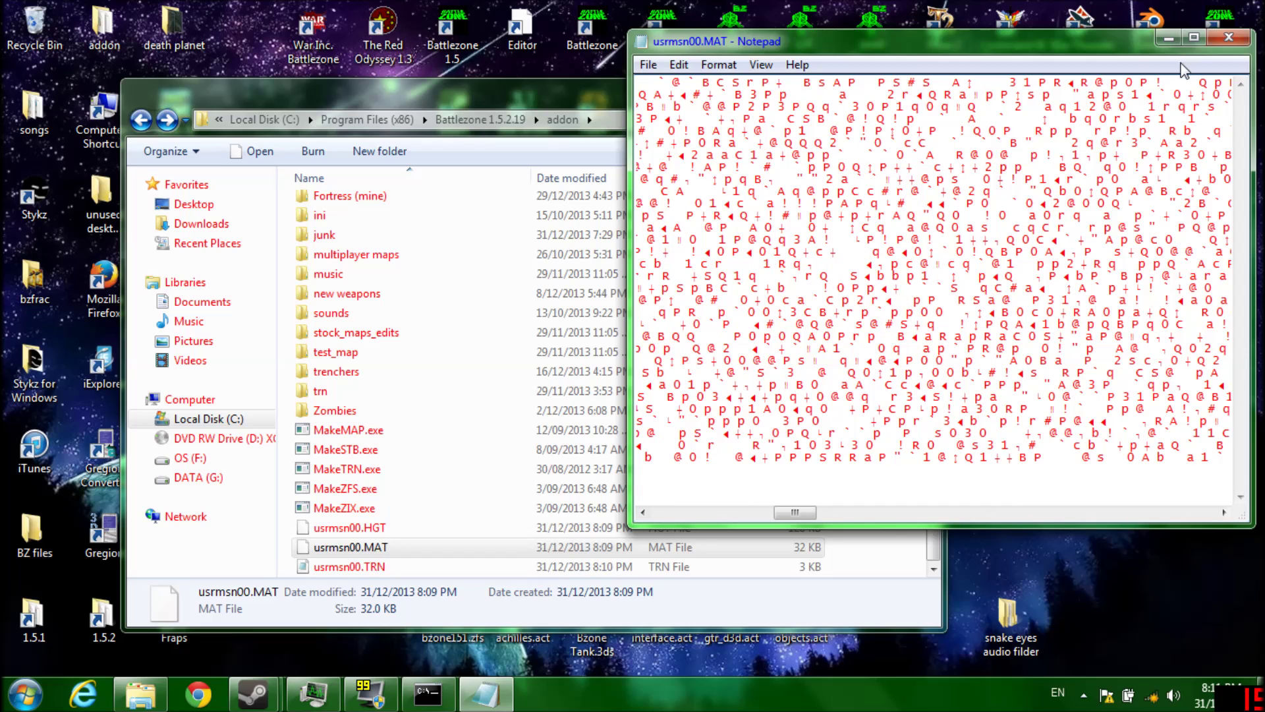
left_click(1229, 38)
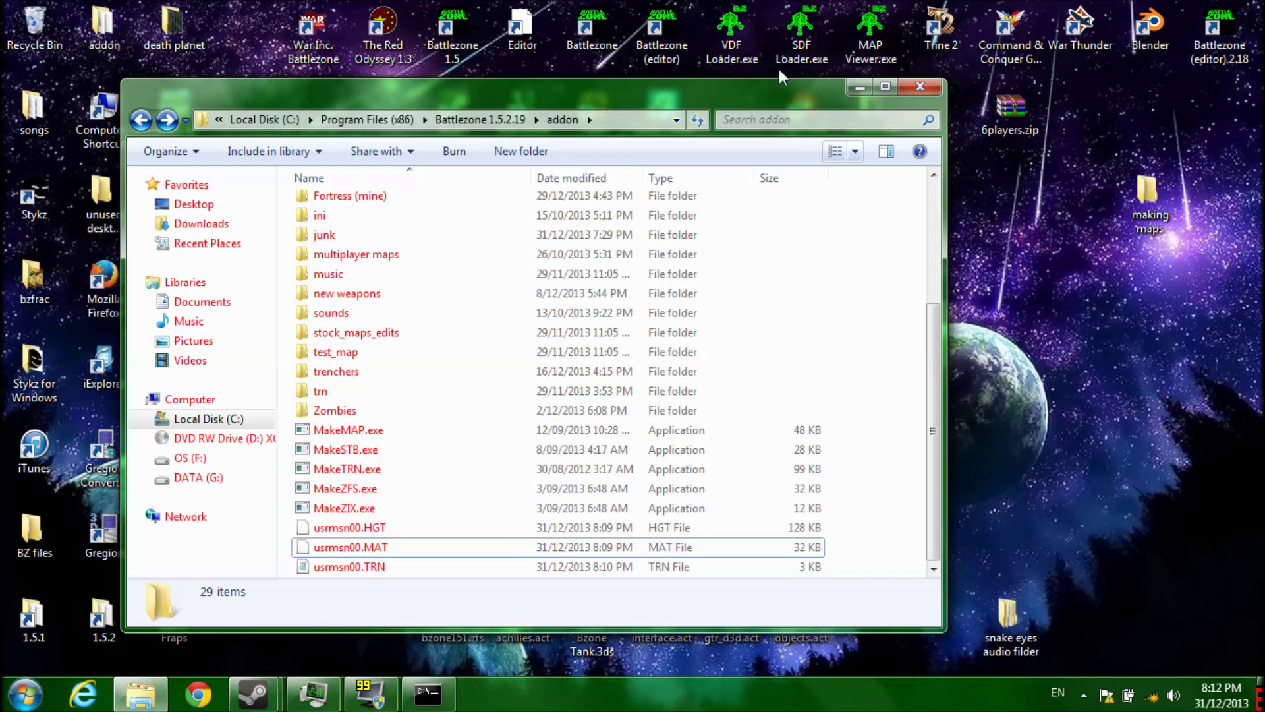
- Open usrmsn00.TRN, set Time in the NormalView section to 1200, and close the file with the change saved
double_click(788, 571)
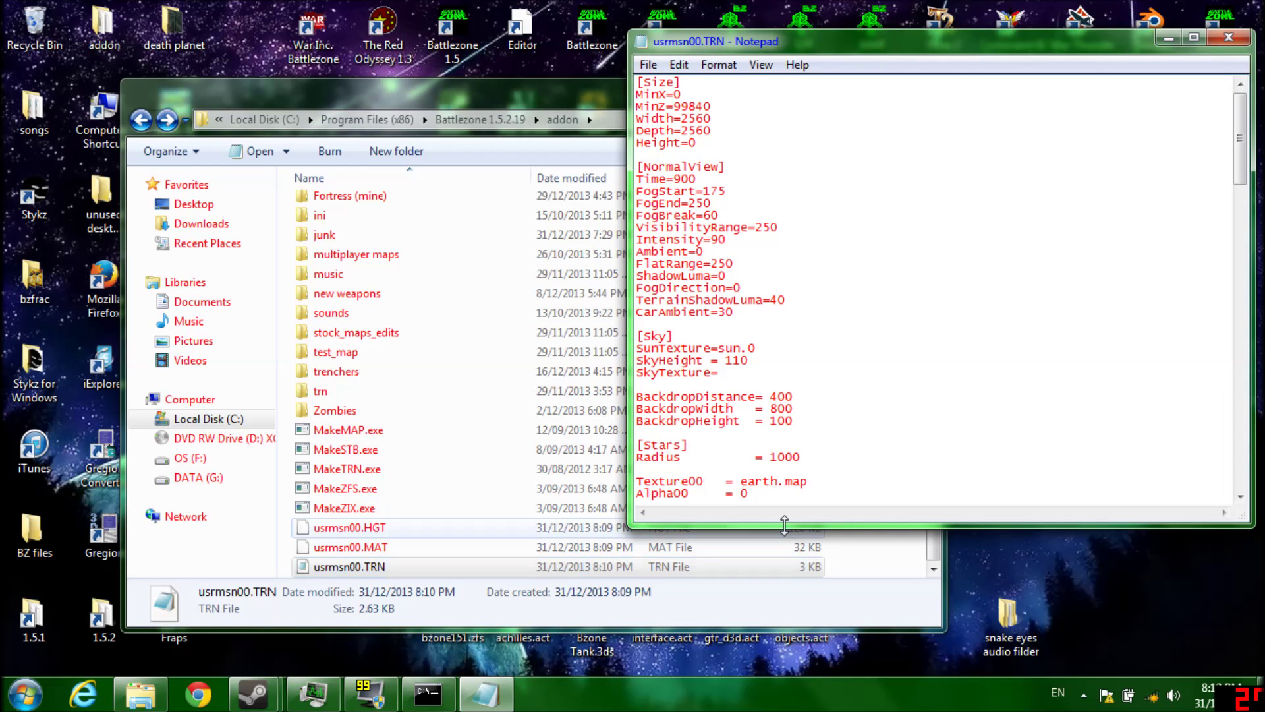
left_click_drag(832, 46, 482, 82)
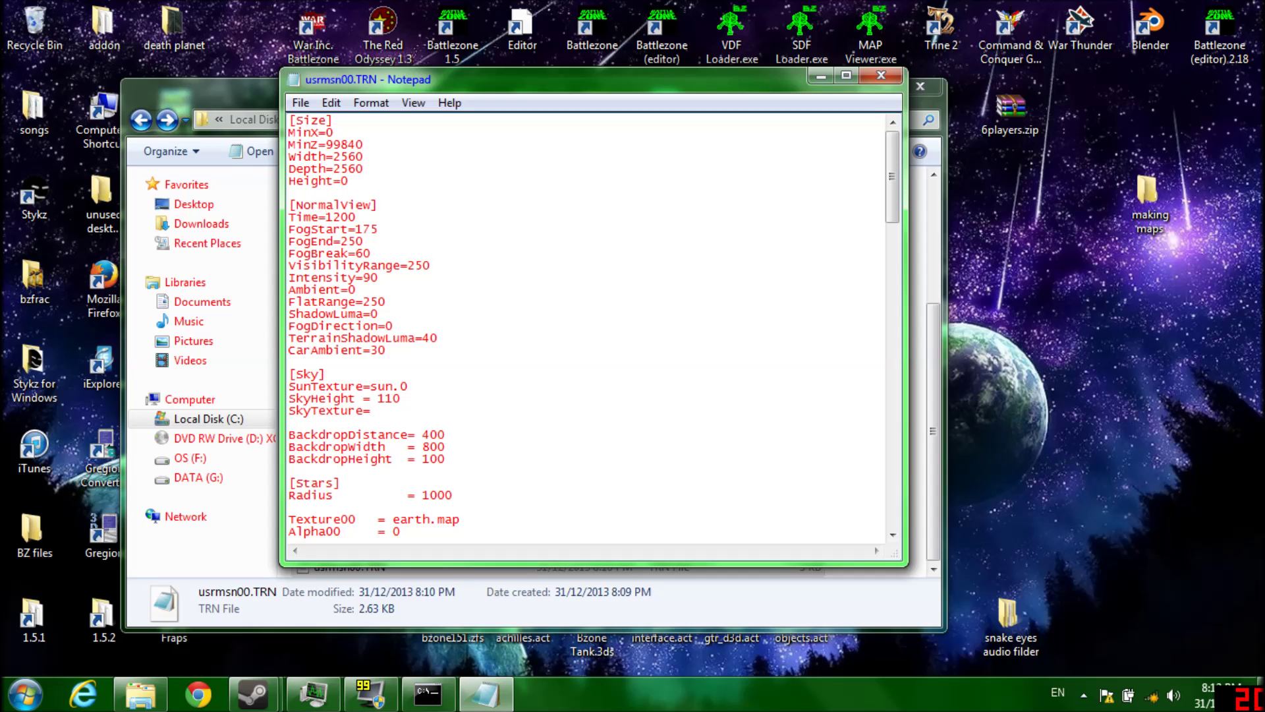
left_click(879, 77)
left_click(596, 371)
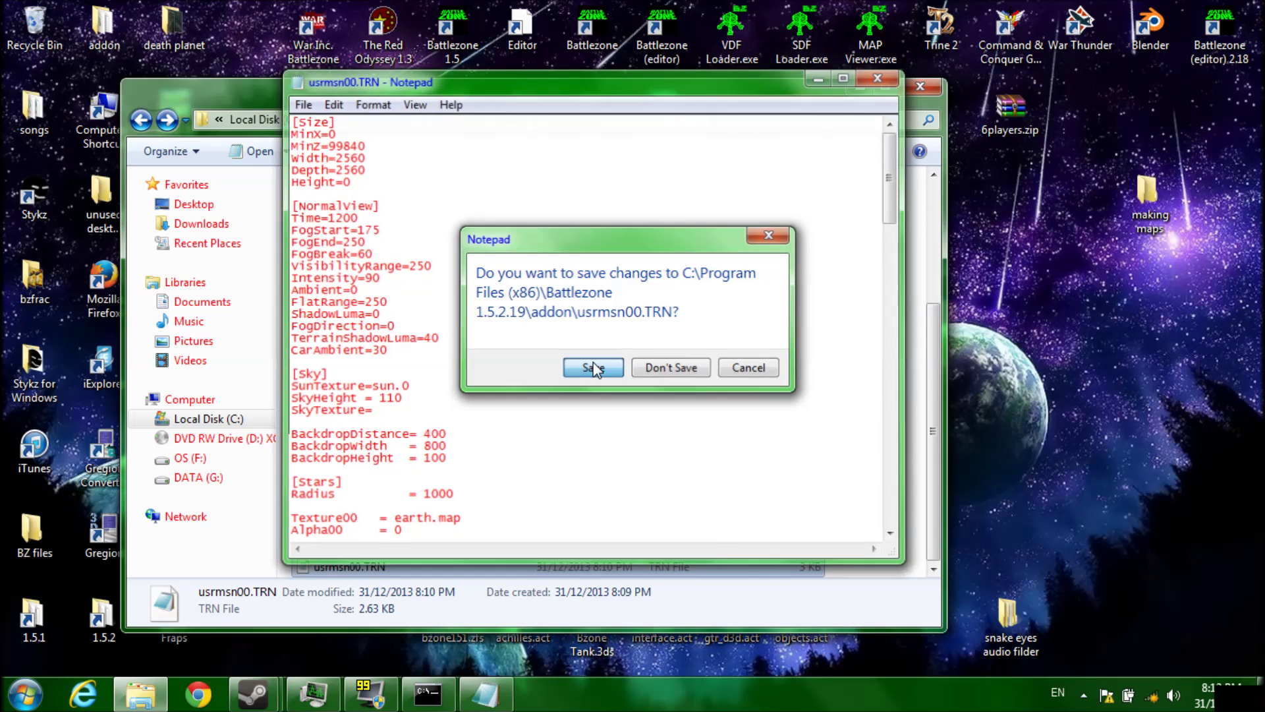
left_click(593, 370)
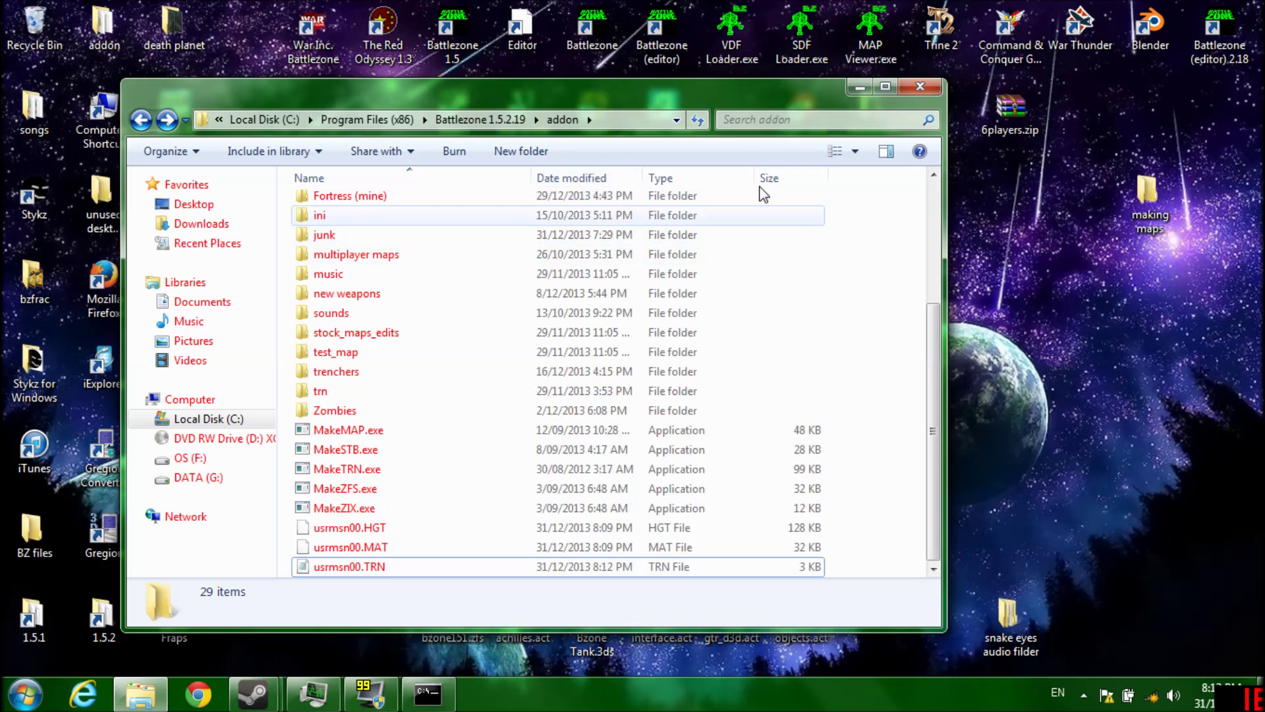
- Launch Battlezone (editor) with the new map and look around the moon terrain and sky in all directions
double_click(649, 26)
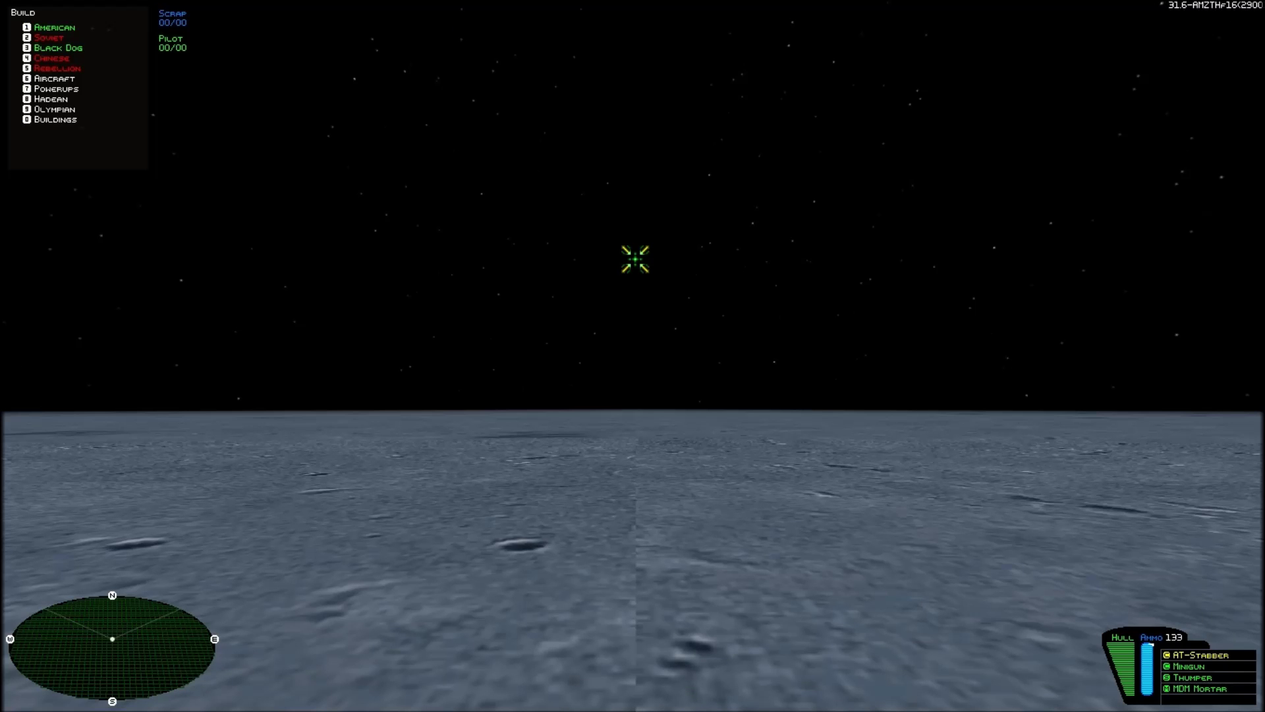
key("Left")
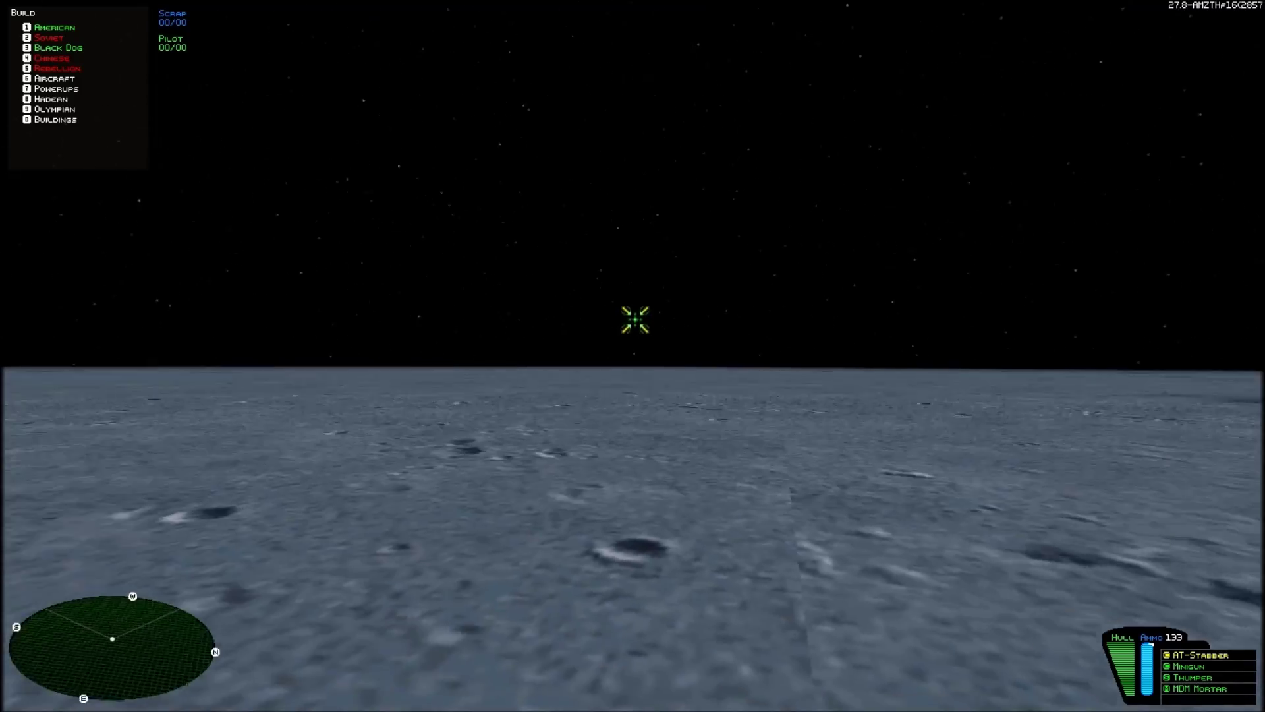
key("Left")
key("Right")
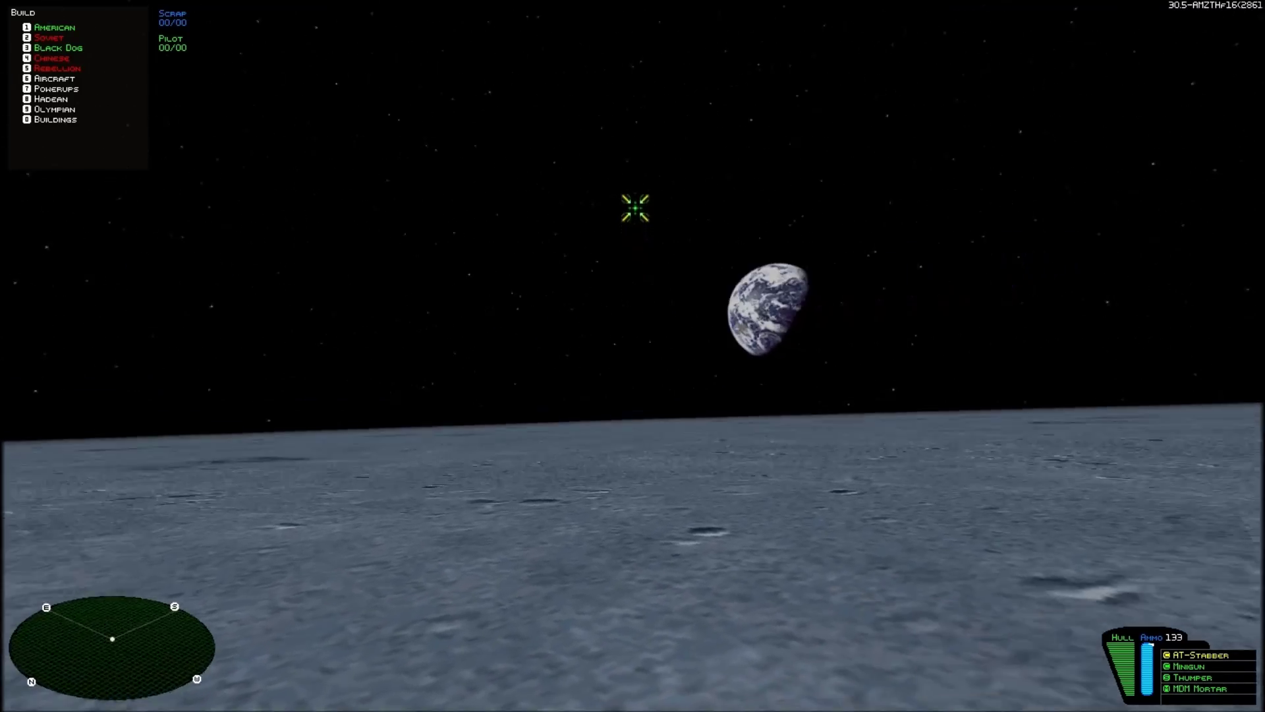
key("Left")
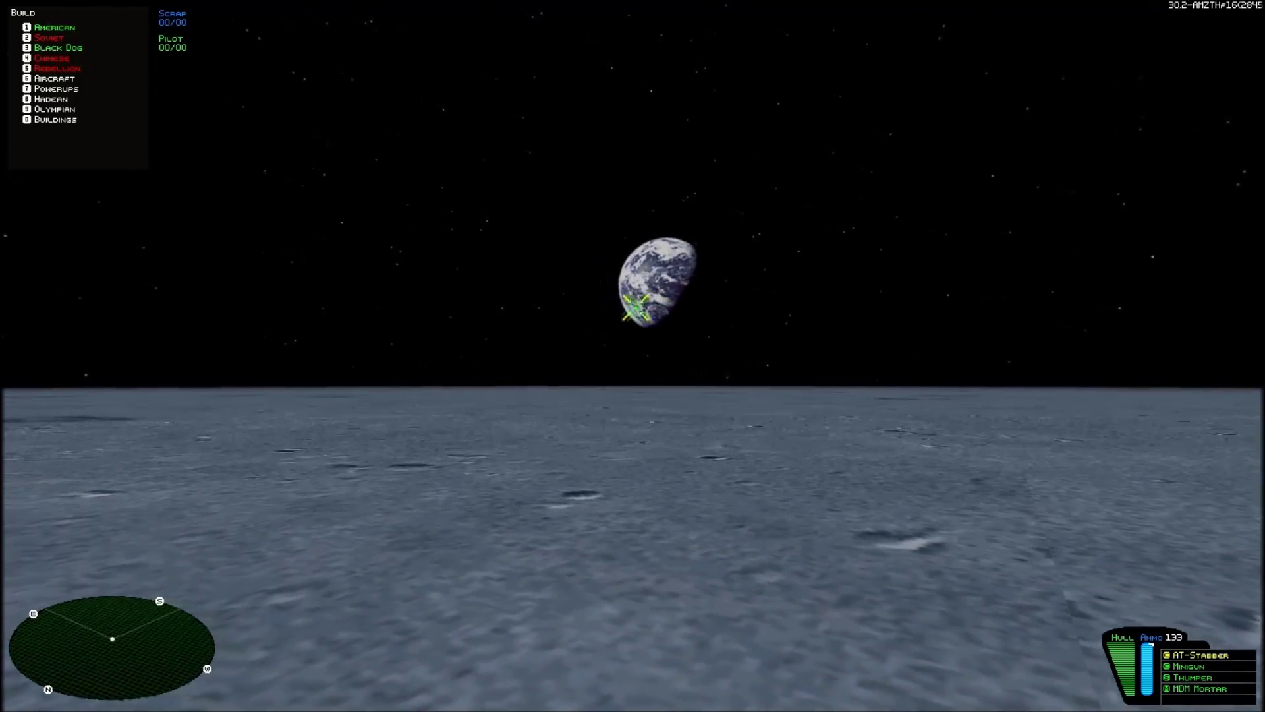
key("Left")
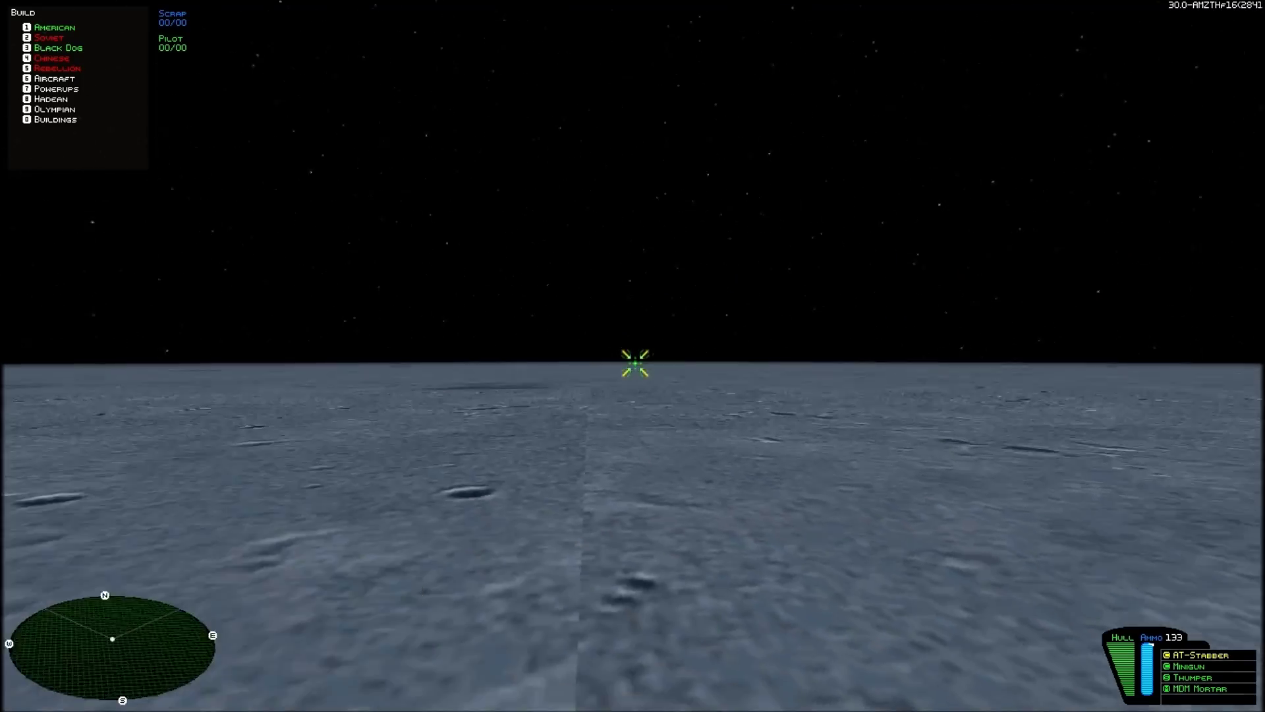
key("Left")
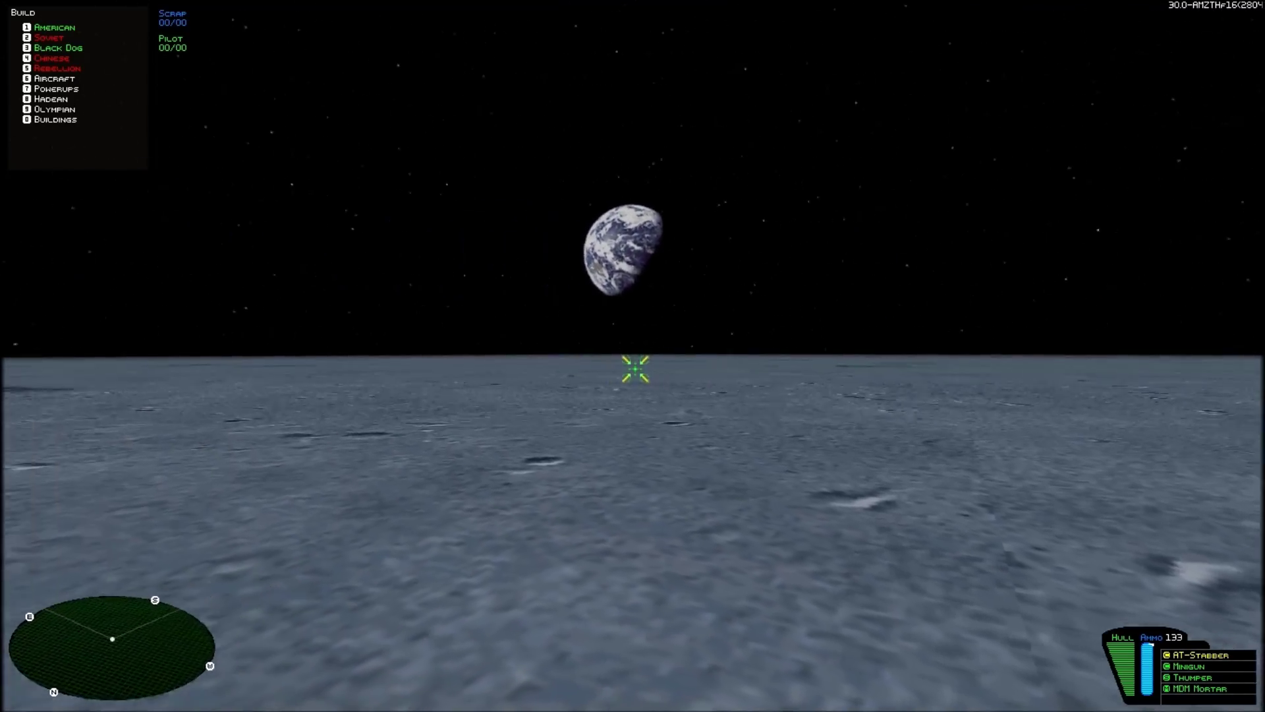
key("Left")
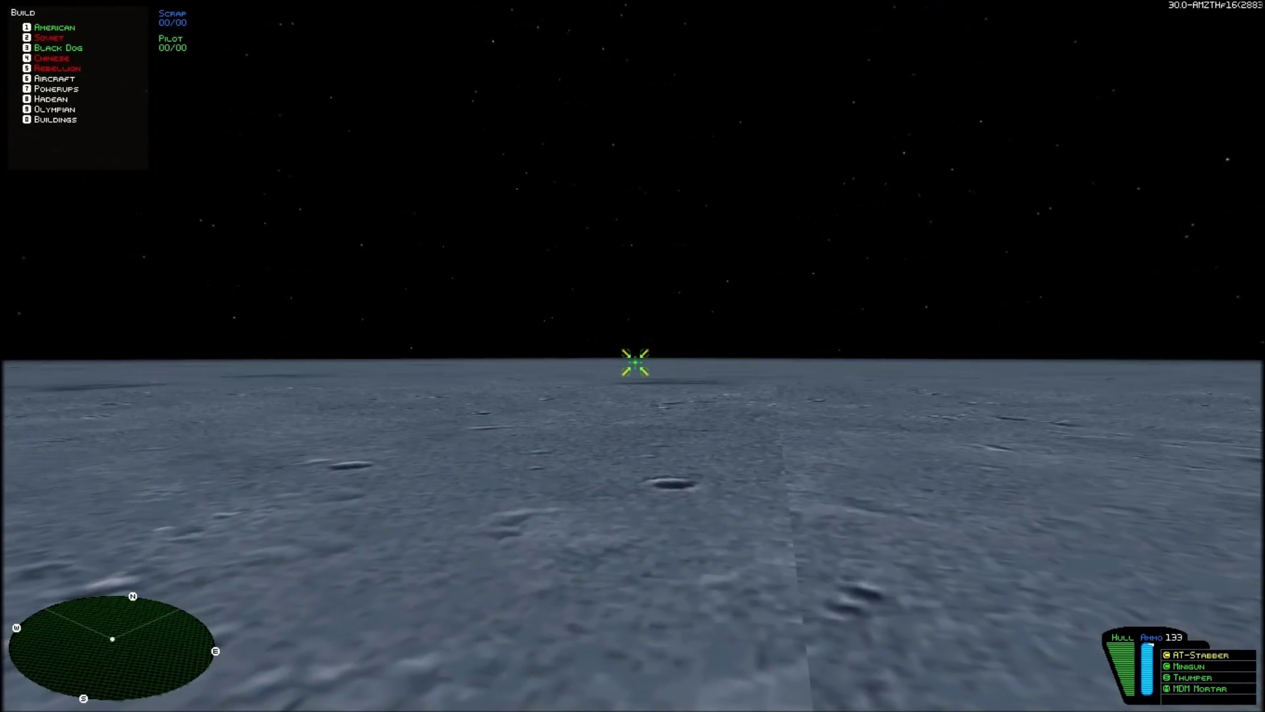
- Place a Soviet fighter from the combat units on the moon surface and leave edit mode
key("2")
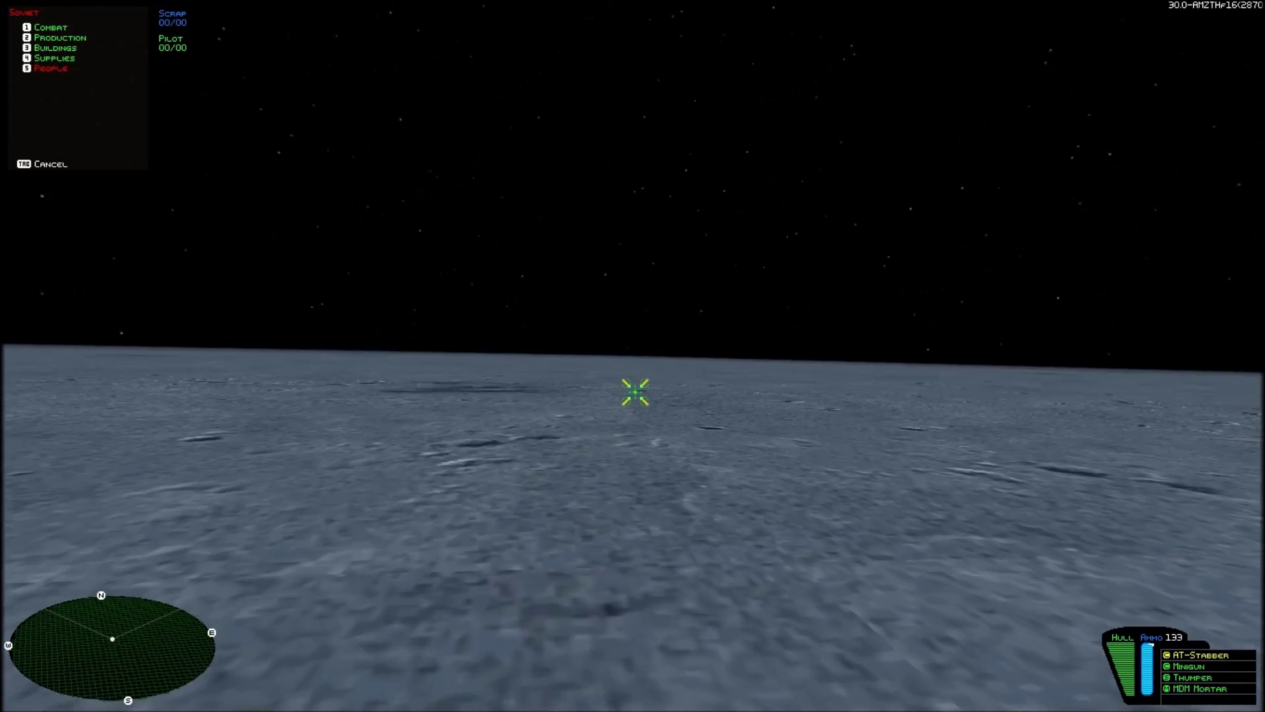
key("Tab")
key("2")
key("1")
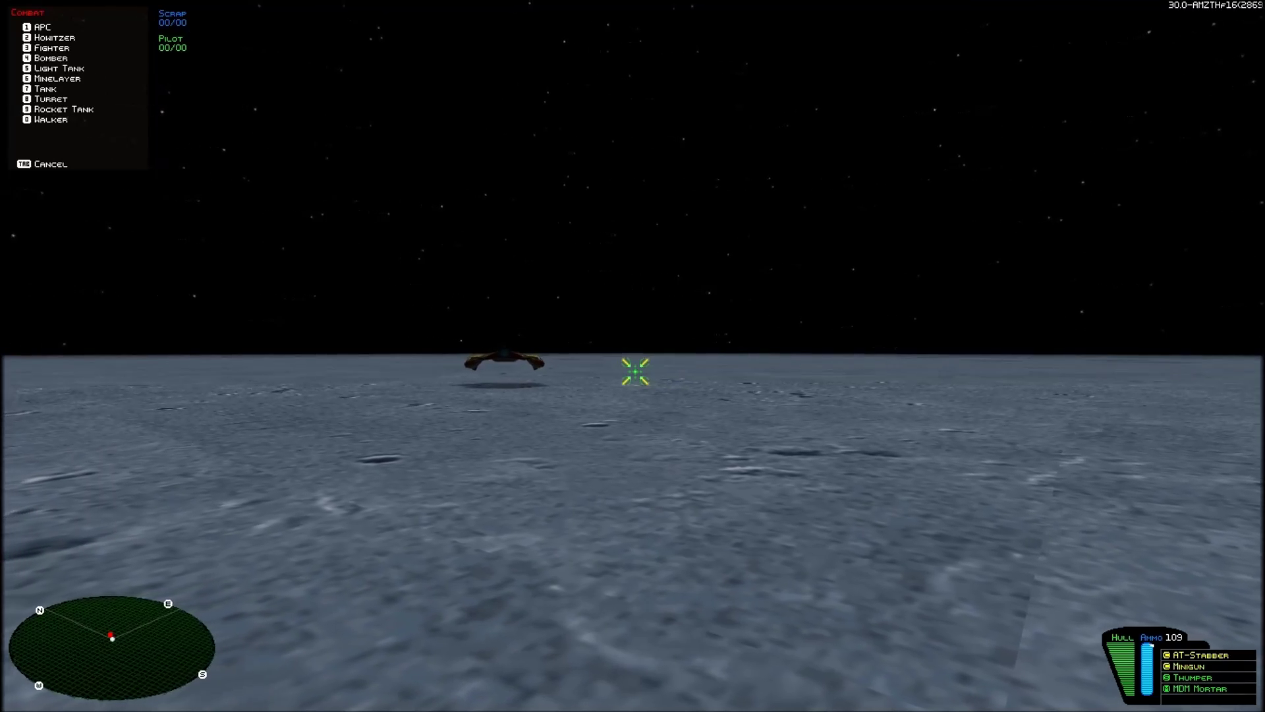
key("ctrl+e")
- Attack the Soviet fighter with the MDM Mortar, AT-Stabber and Minigun
left_click_drag(635, 385, 636, 361)
left_click(635, 361)
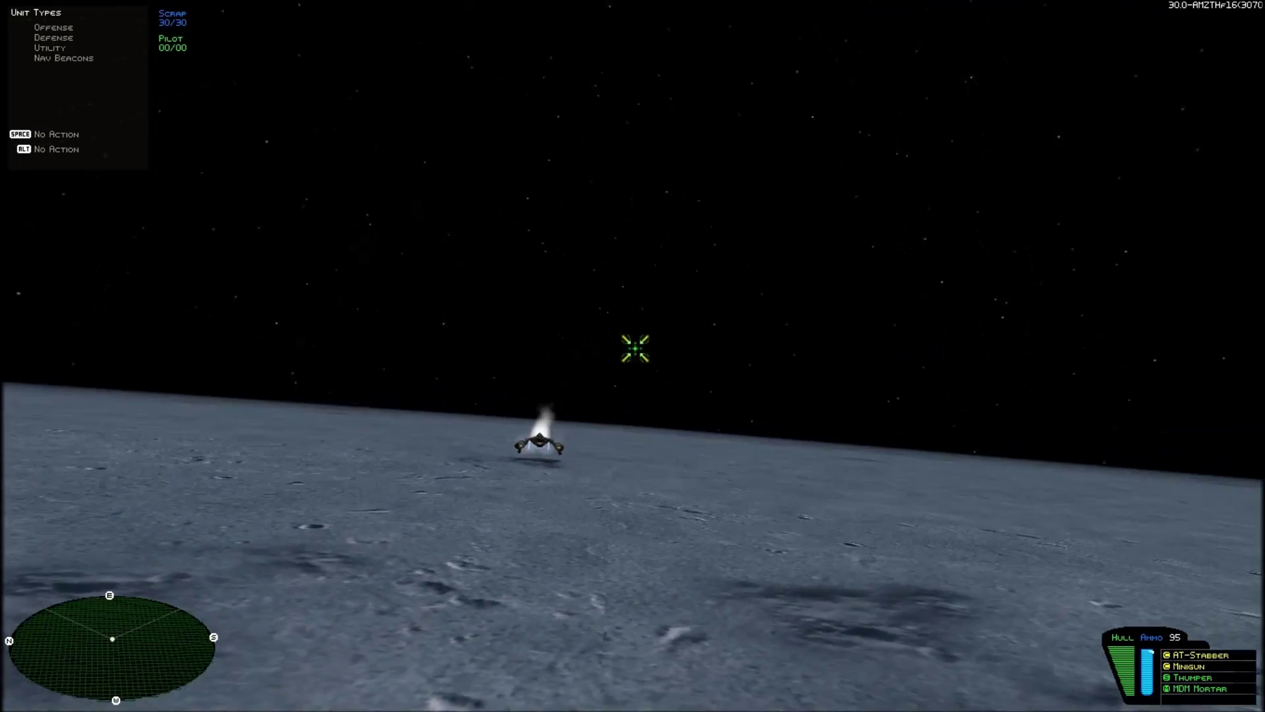
key("3")
key("4")
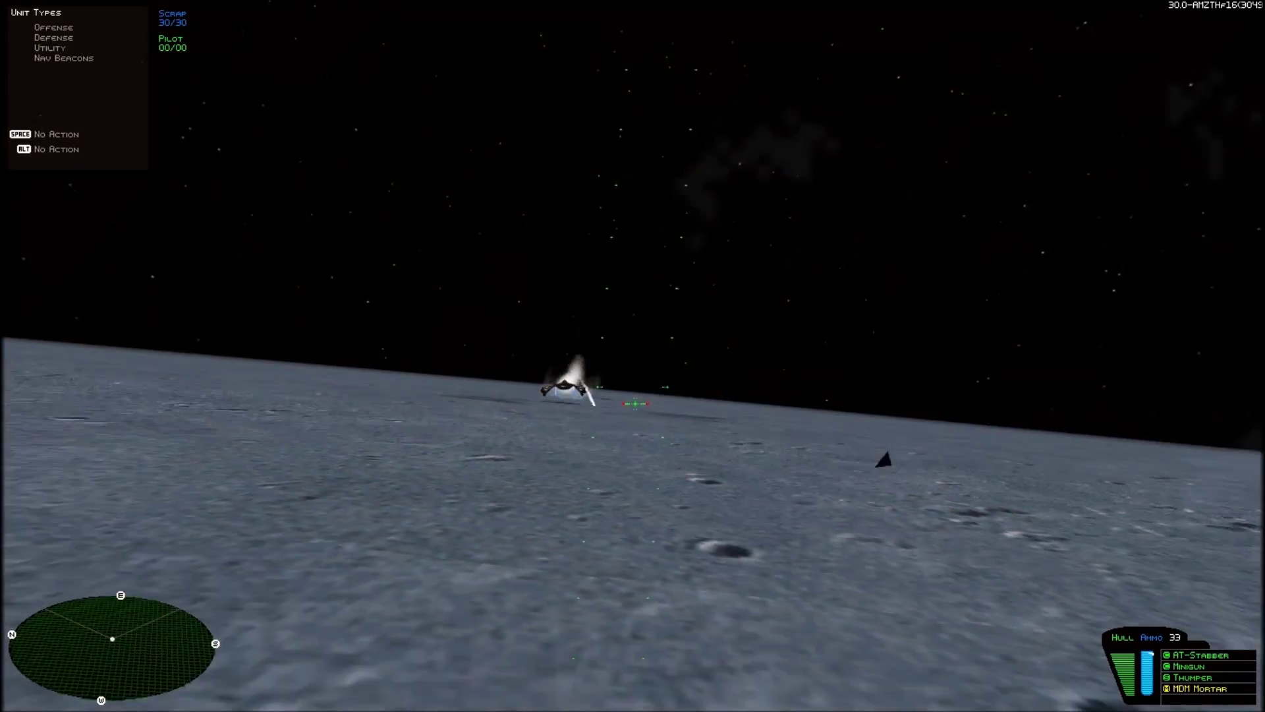
left_click(636, 388)
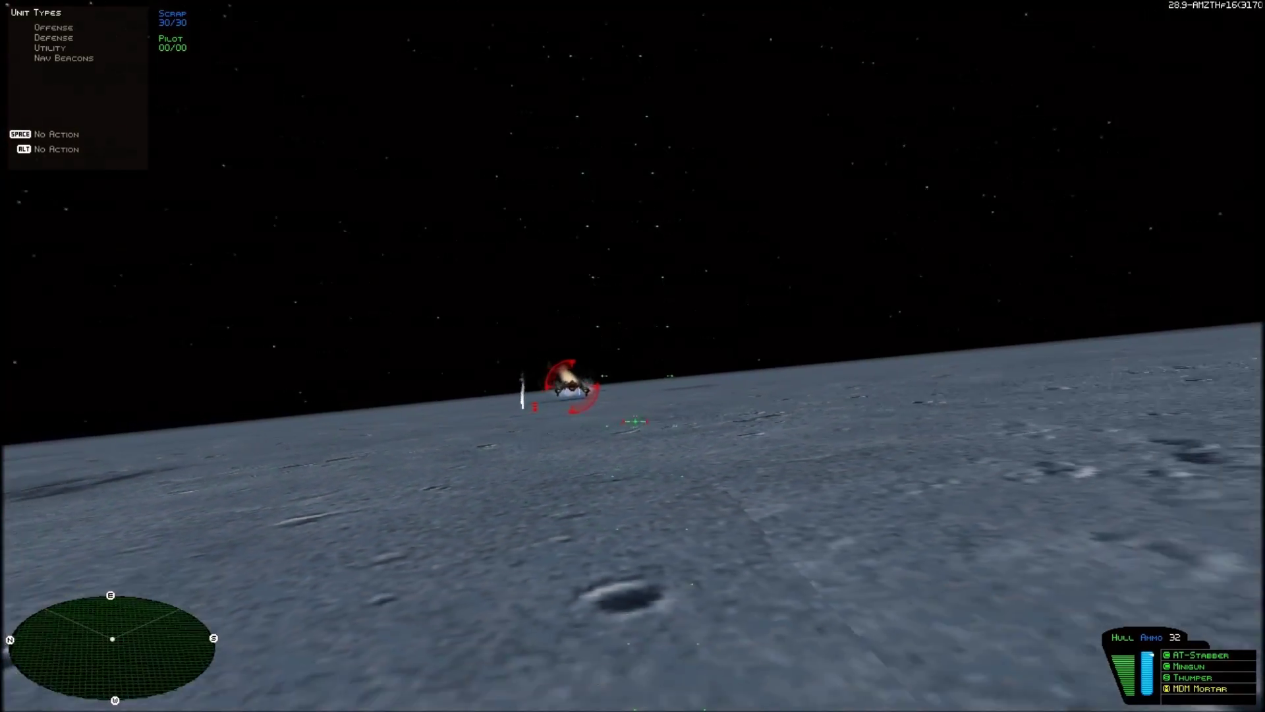
left_click(635, 333)
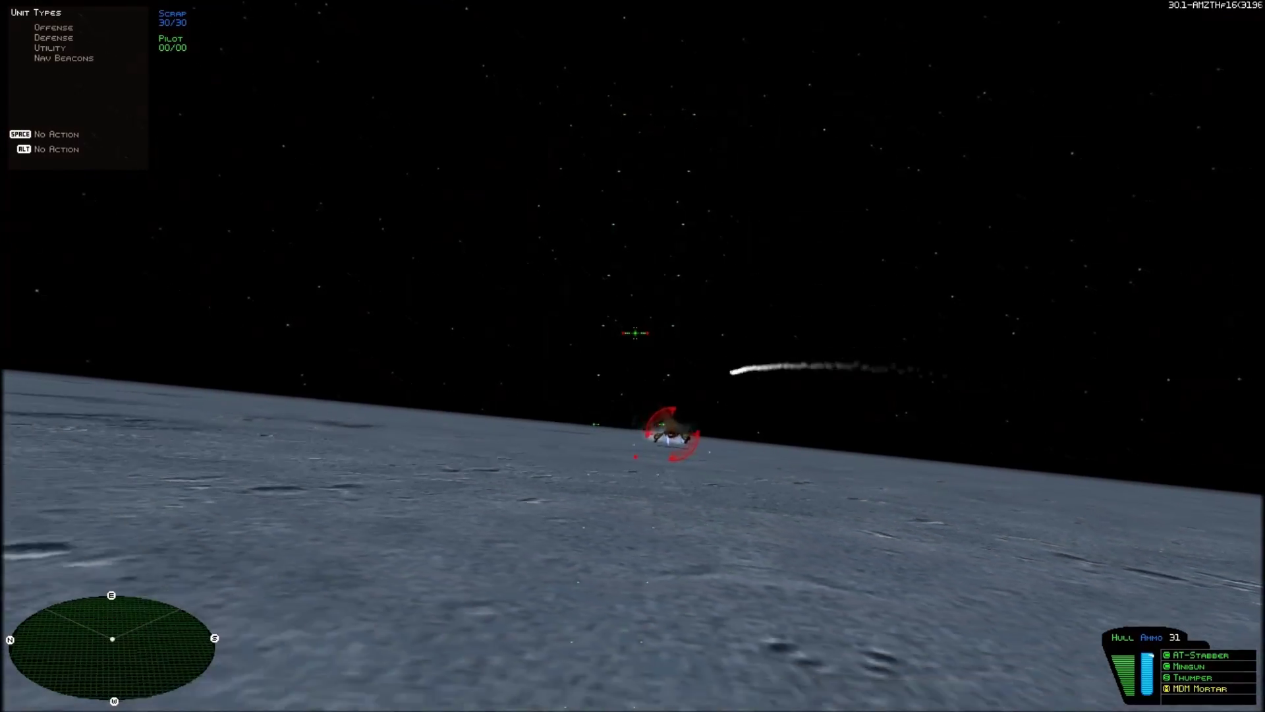
key("1")
left_click(636, 367)
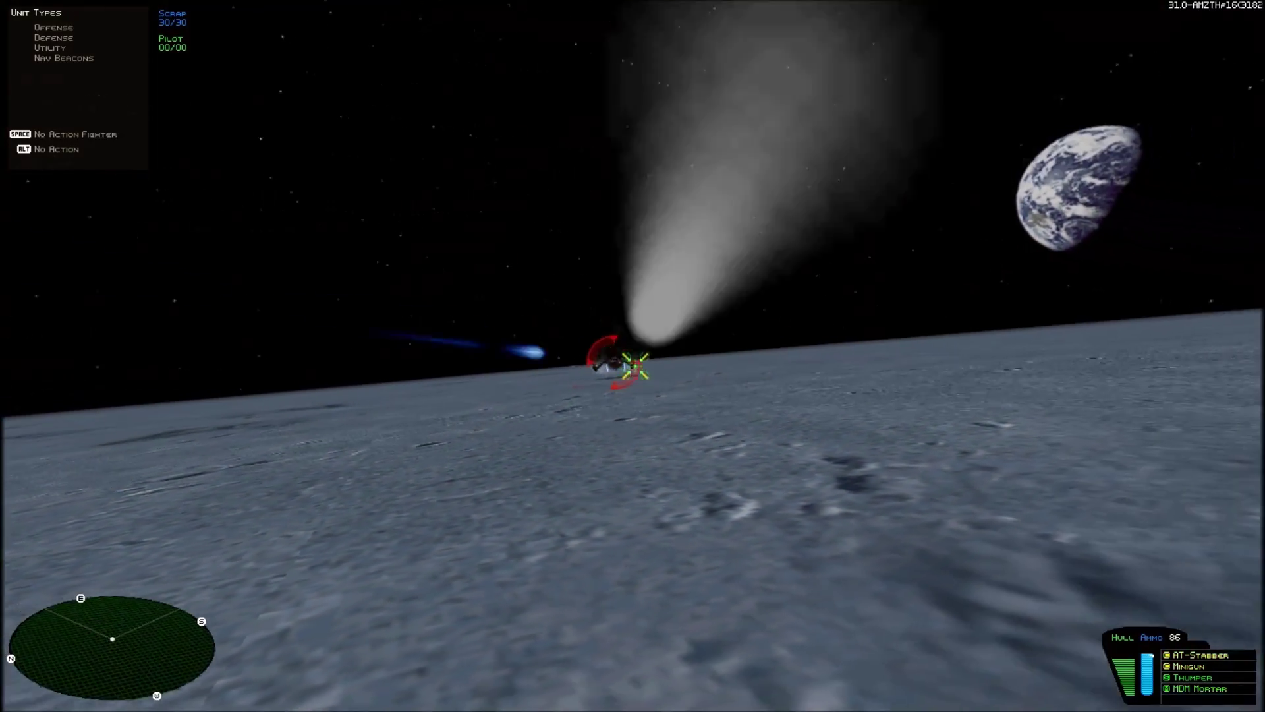
- Toggle edit mode to freeze the action around the exploding fighter and view it up close
key("ctrl+e")
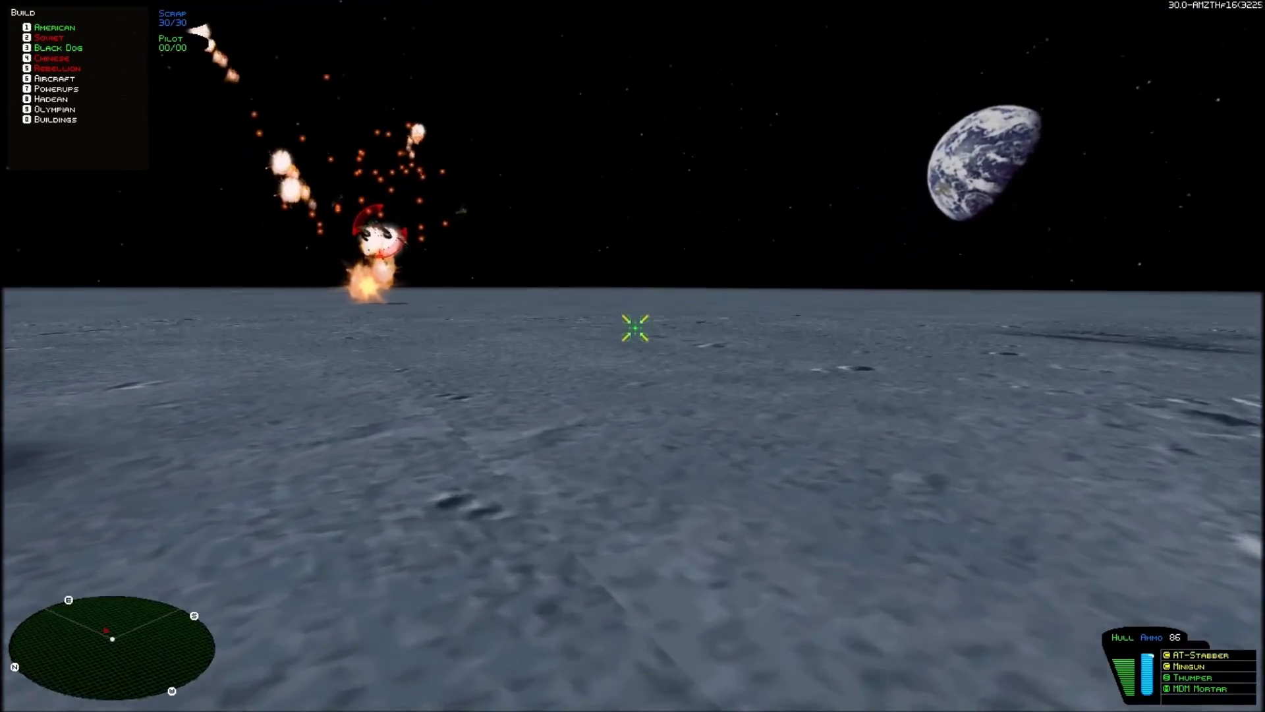
key("ctrl+e")
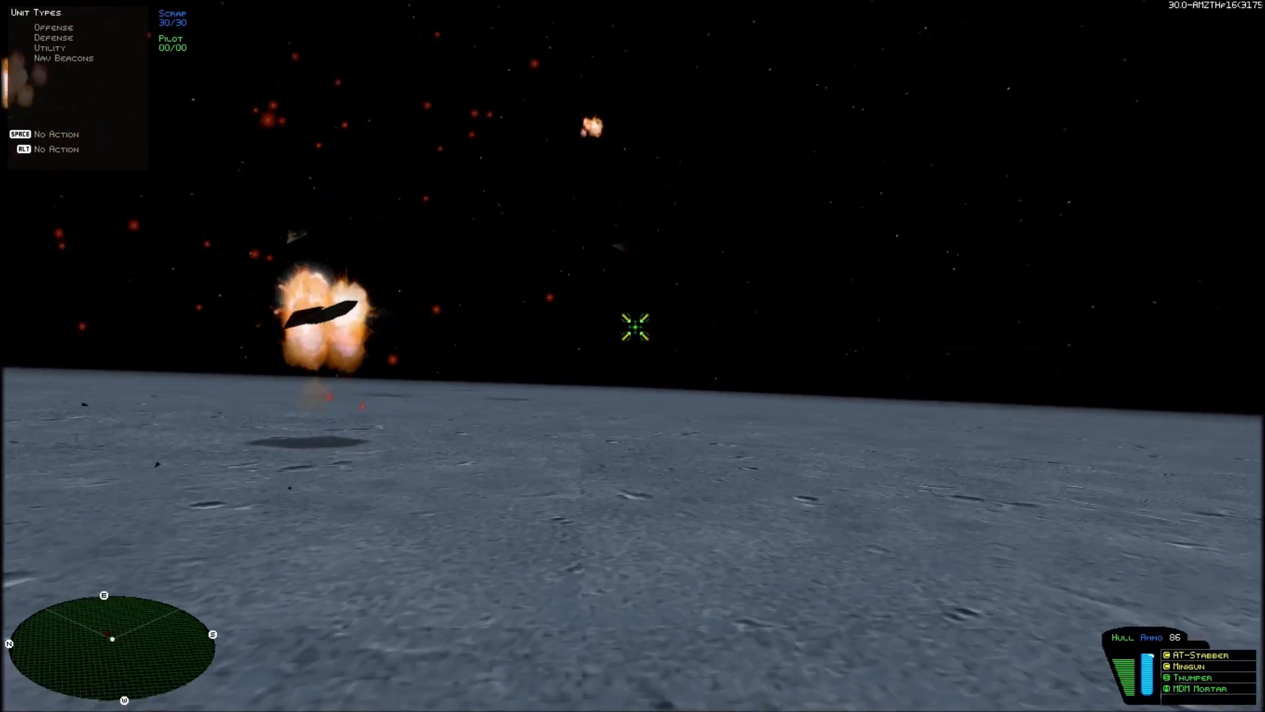
key("ctrl+e")
key("w")
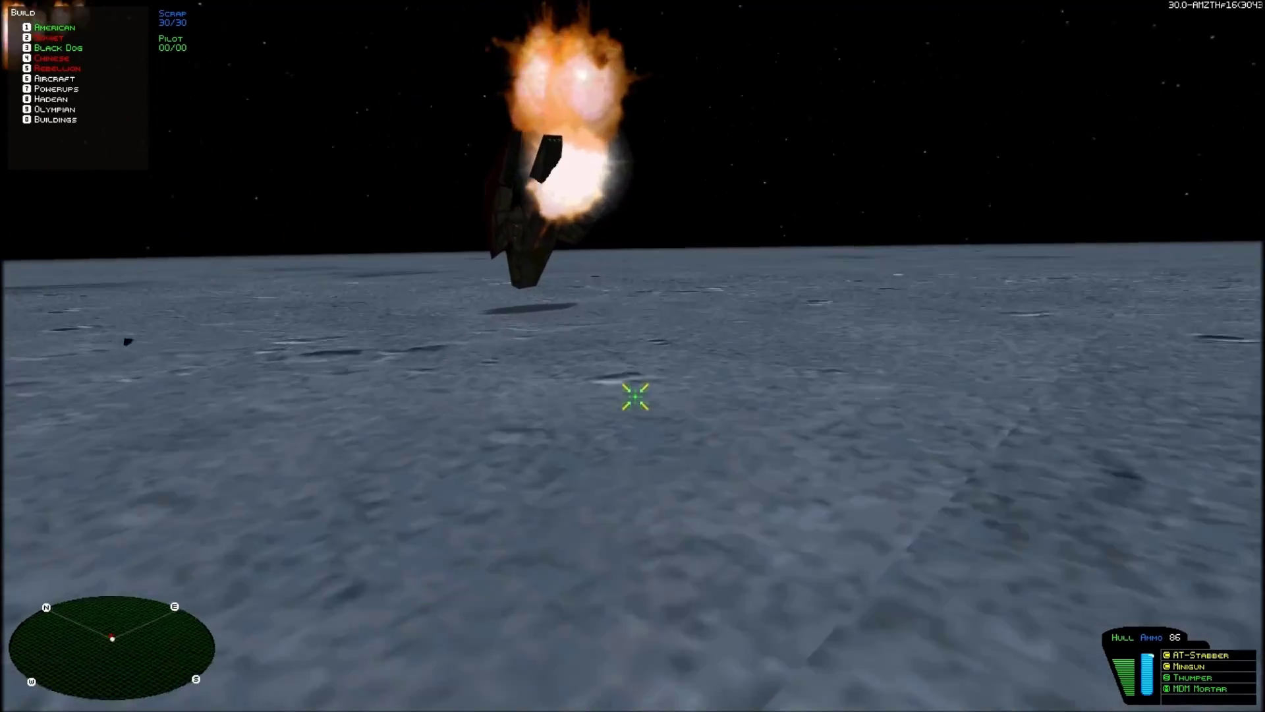
key("w")
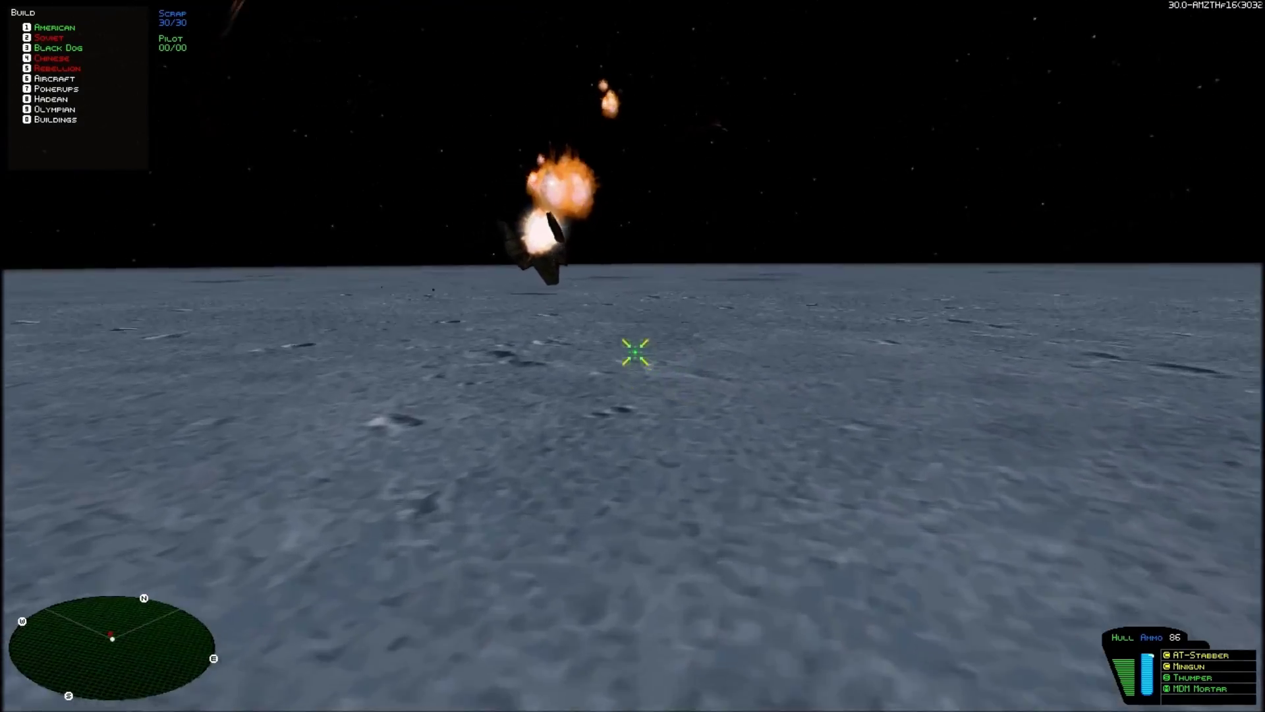
- Look through the Soviet build categories and return to the main build list
key("2")
key("1")
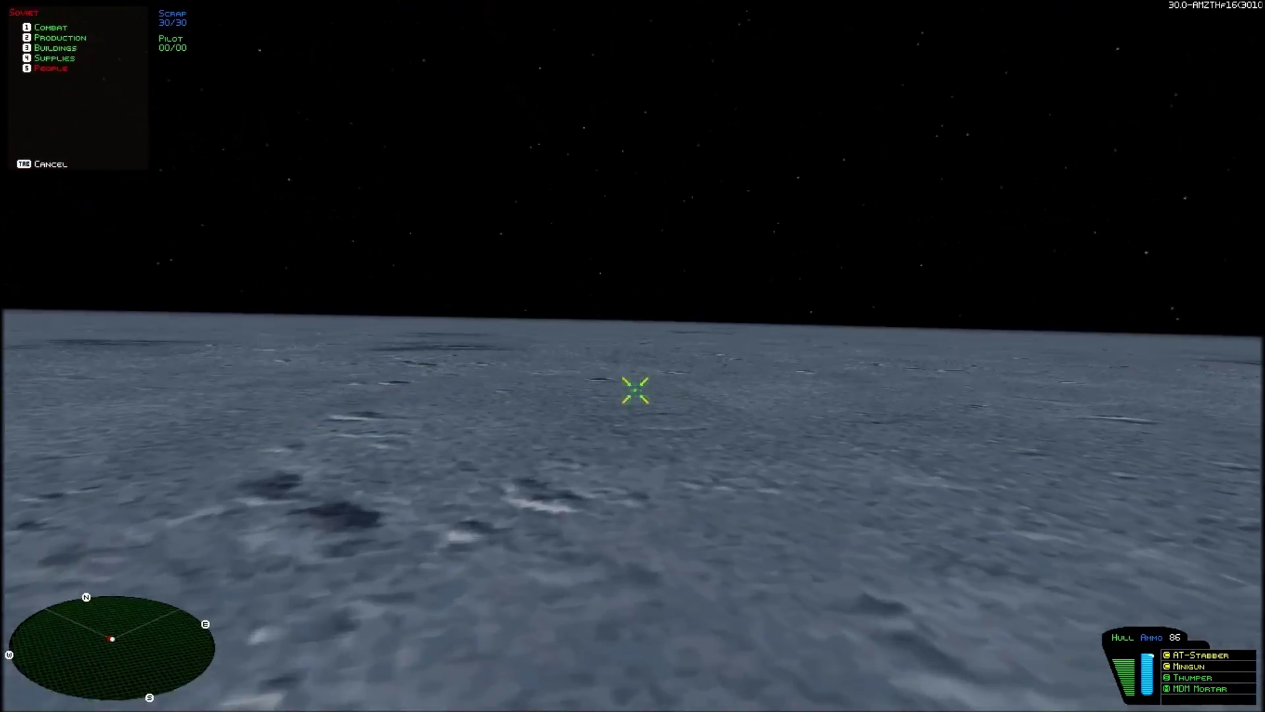
key("3")
key("3")
key("Tab")
key("4")
key("Tab")
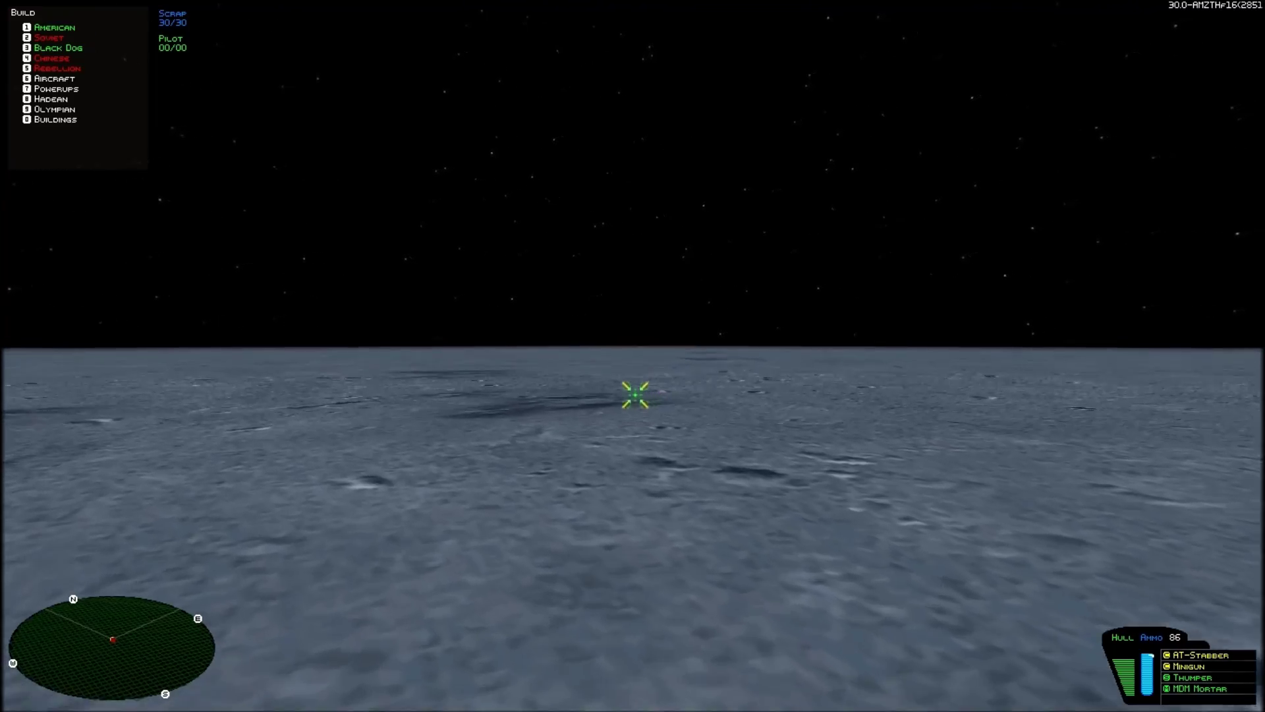
- Switch to the overhead terrain editing view and zoom out over the flat moon surface
key("1")
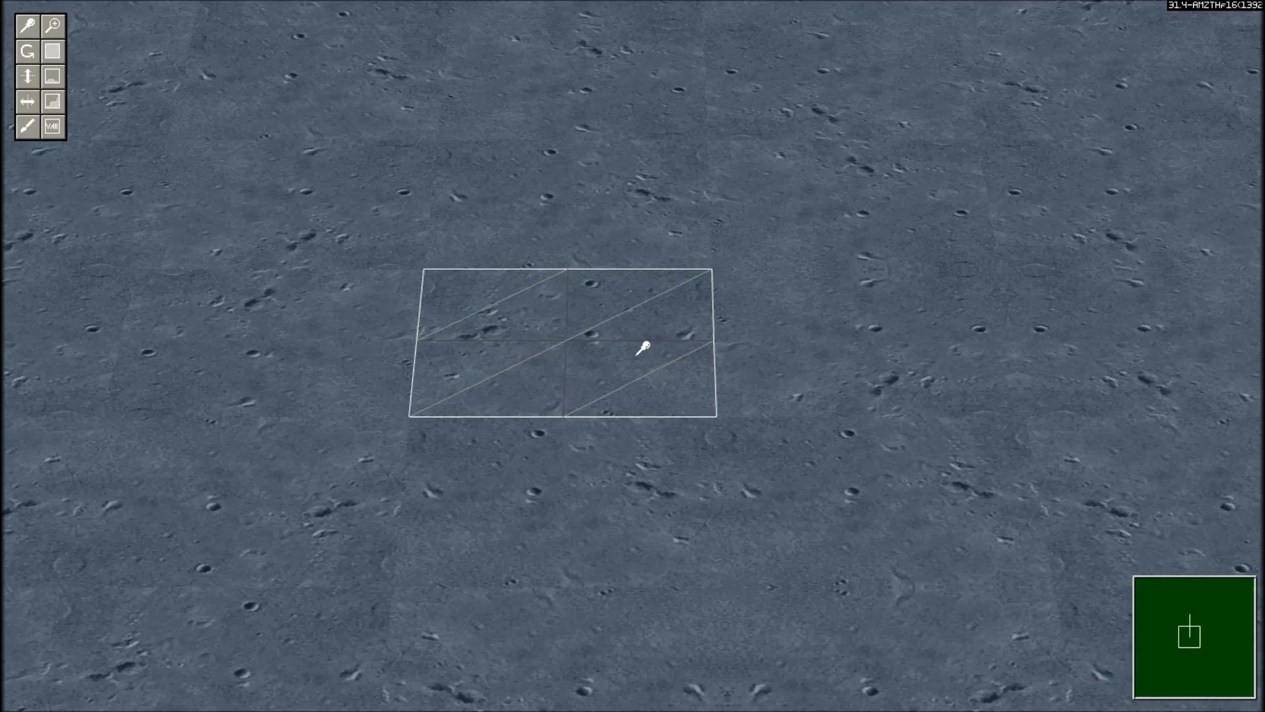
key("s")
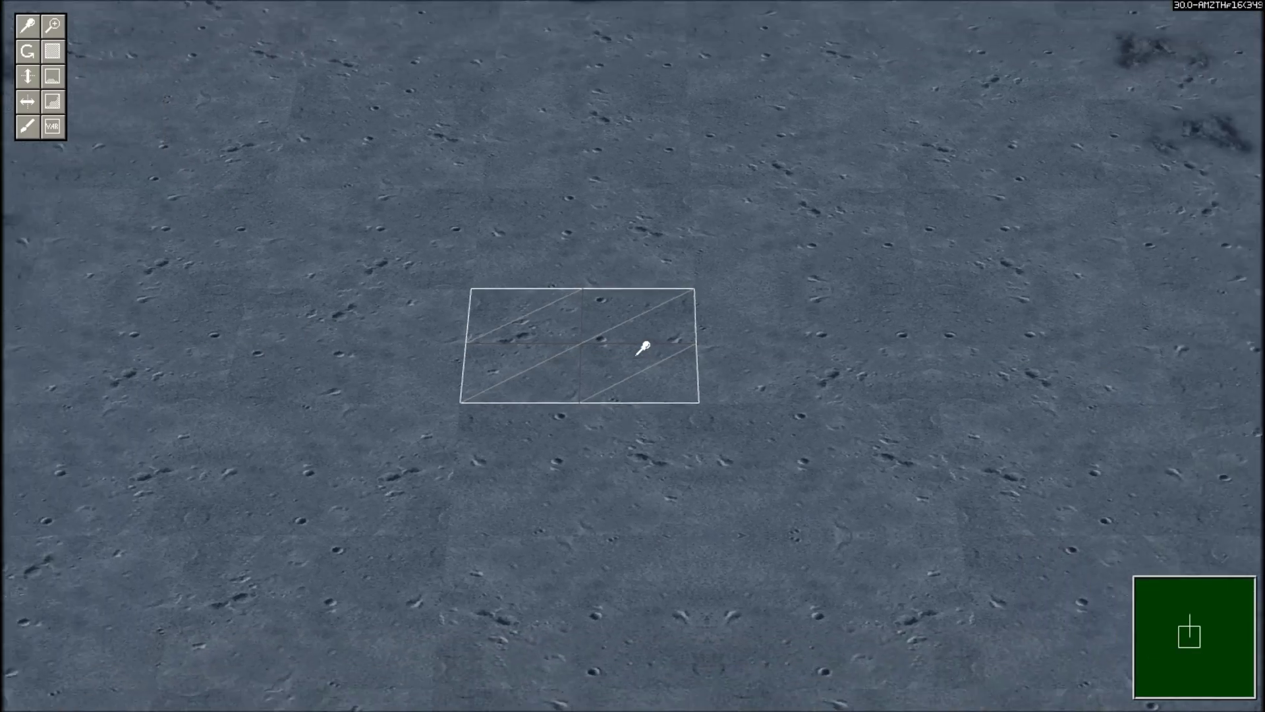
key("w")
key("w")
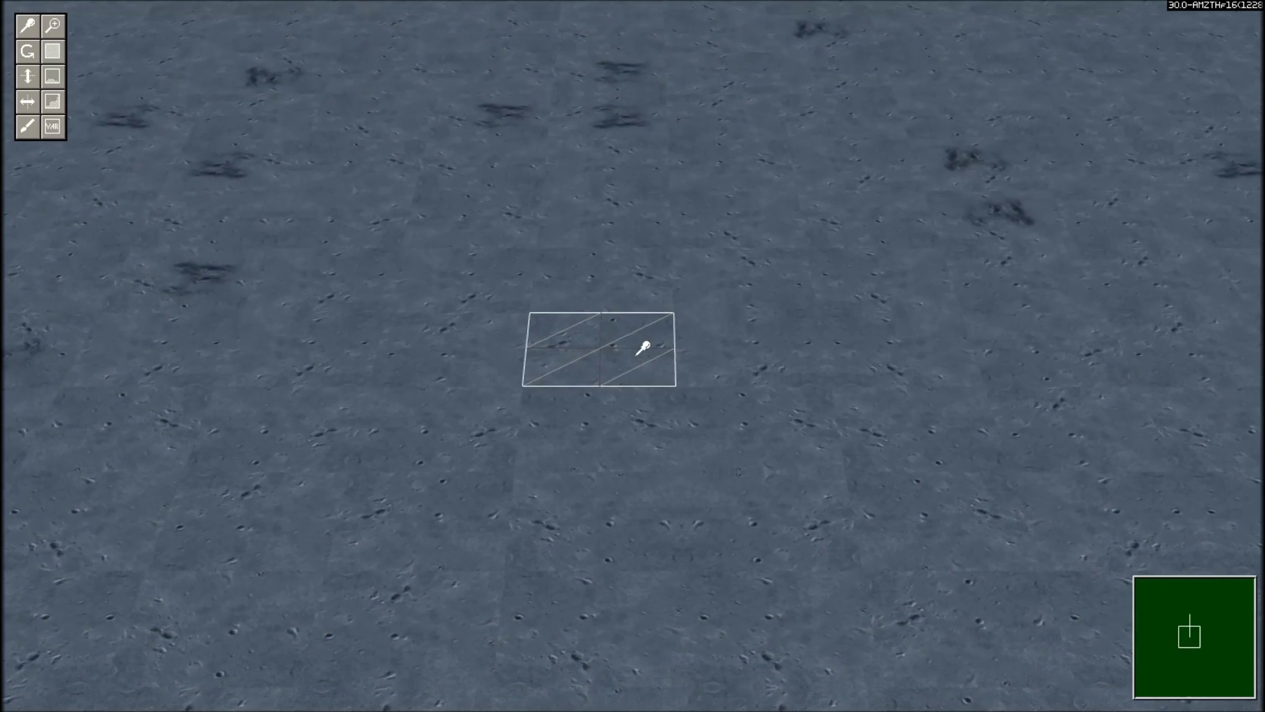
- Paint solid brown paving and dark rock tiles on the moon surface, with blended brown paving tiles beside them
left_click(57, 56)
mouse_move(480, 284)
left_mouse_down()
mouse_move(517, 327)
mouse_move(663, 280)
mouse_move(602, 429)
mouse_move(234, 461)
left_mouse_up()
left_click(233, 448)
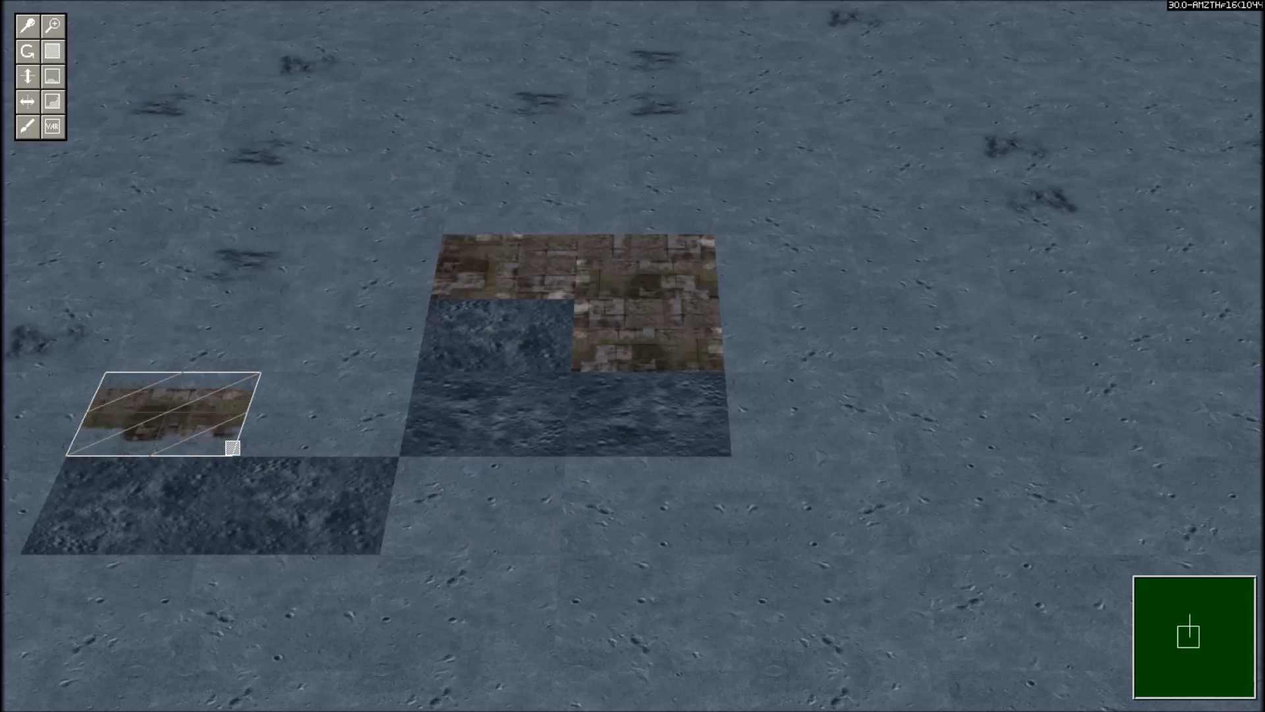
left_click(233, 448)
left_click(375, 419)
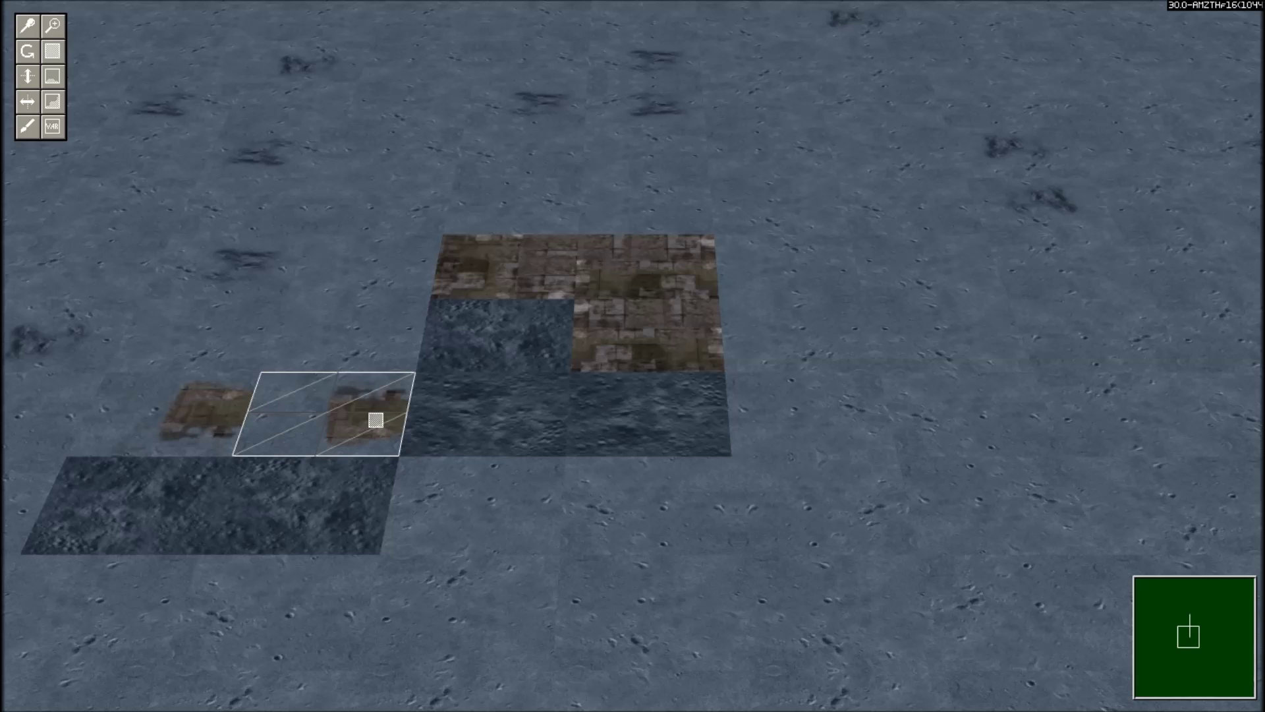
left_click(376, 420)
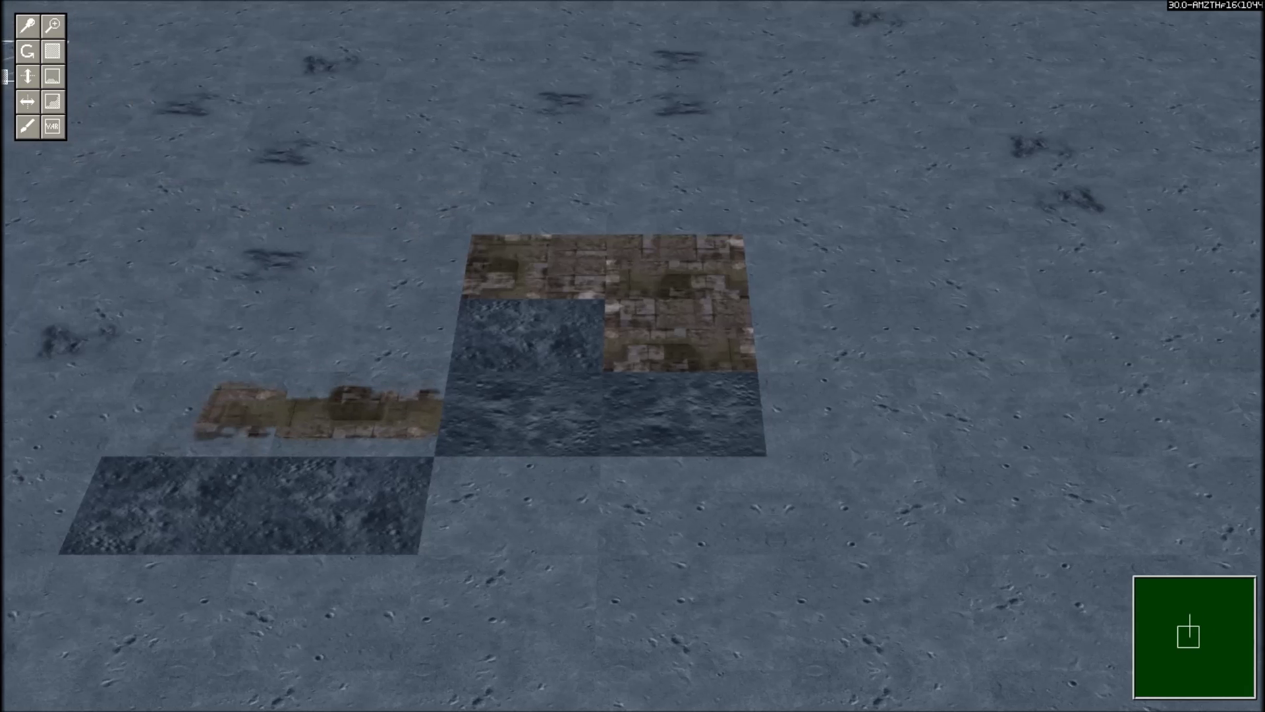
- Place a diagonal dark rock transition tile at the end of the dark rock strip and rotate it to fit
left_click(58, 102)
left_click(545, 539)
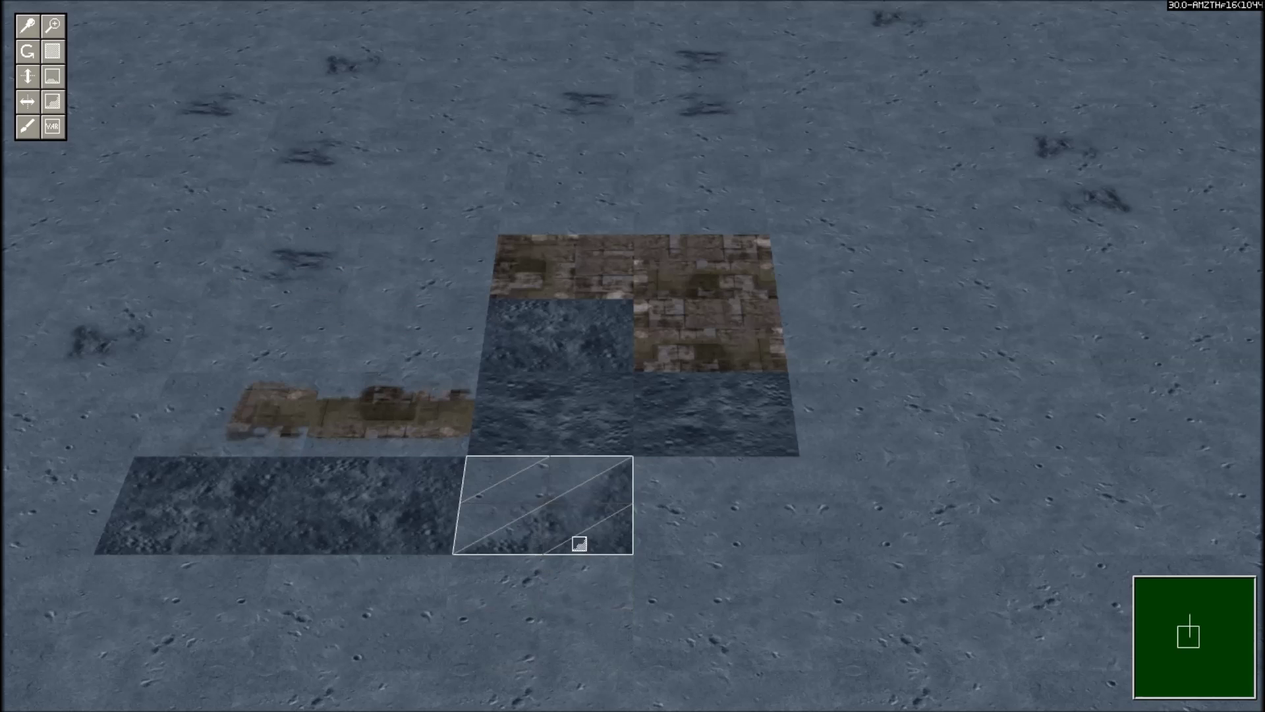
key("r")
left_click(540, 514)
left_click(568, 517)
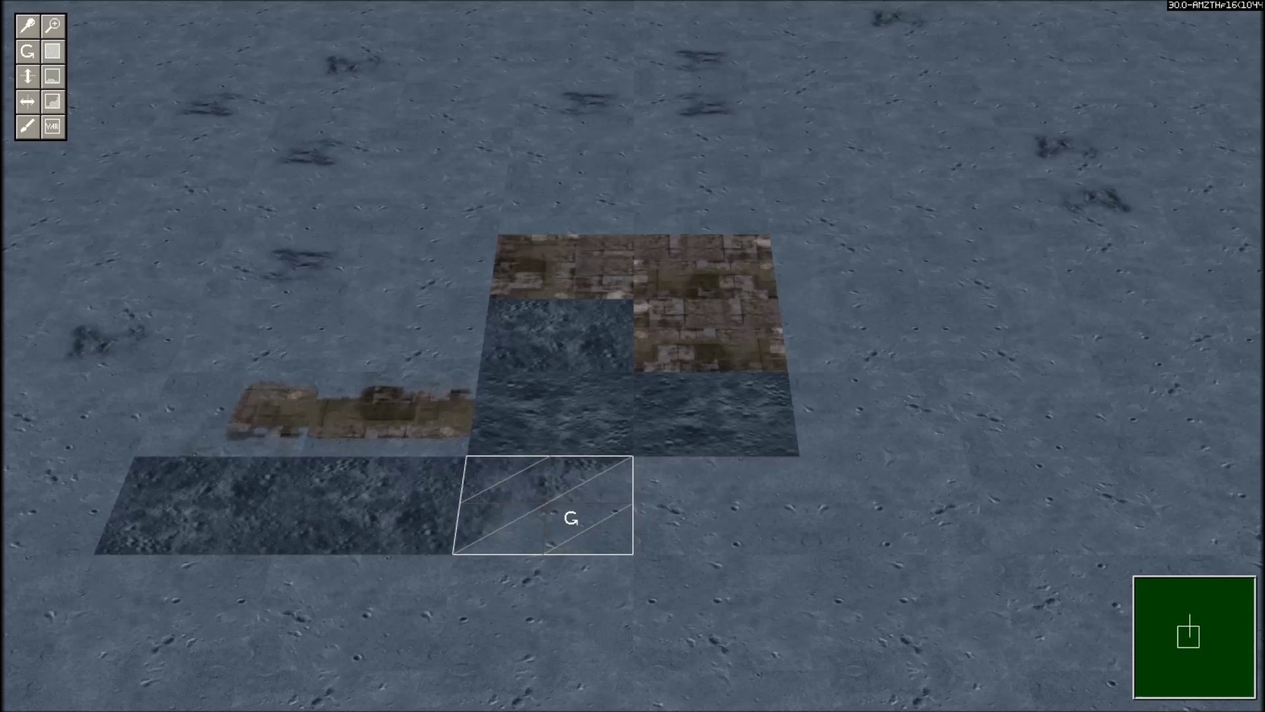
- Add two diagonal transition tiles to the brown paving's open side and rotate them to form a pointed end
left_click(48, 53)
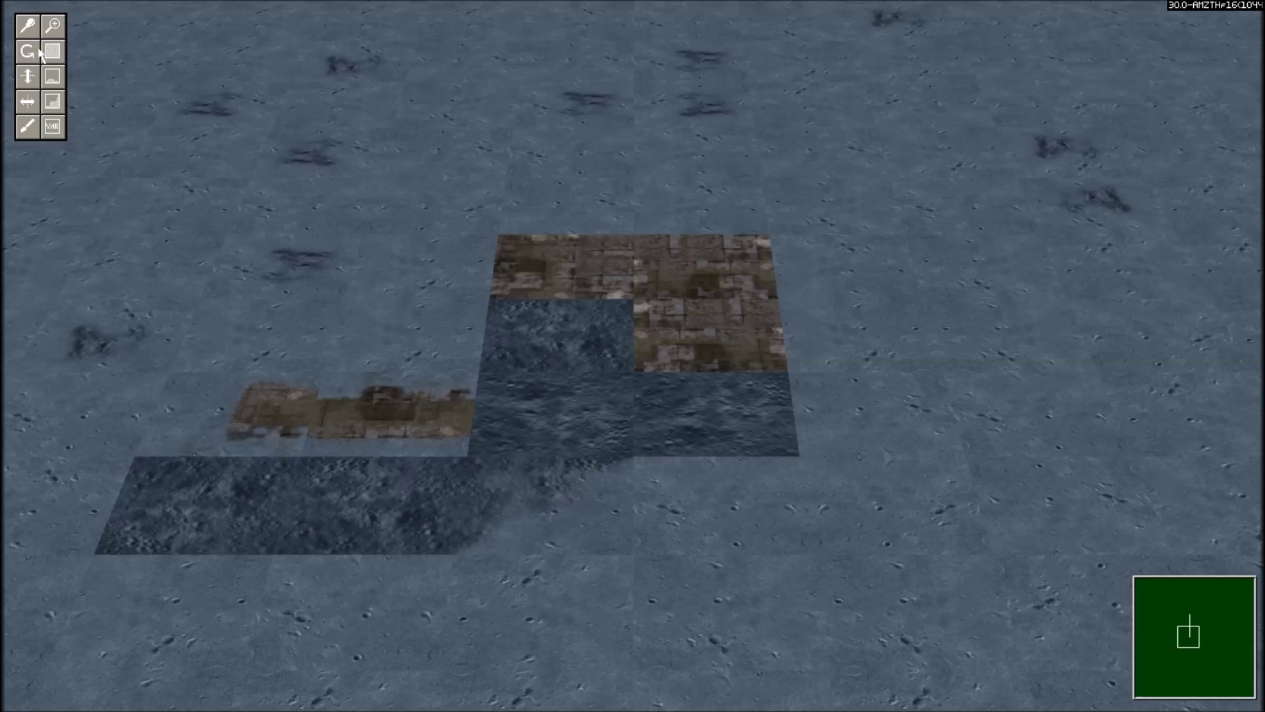
left_click(801, 333)
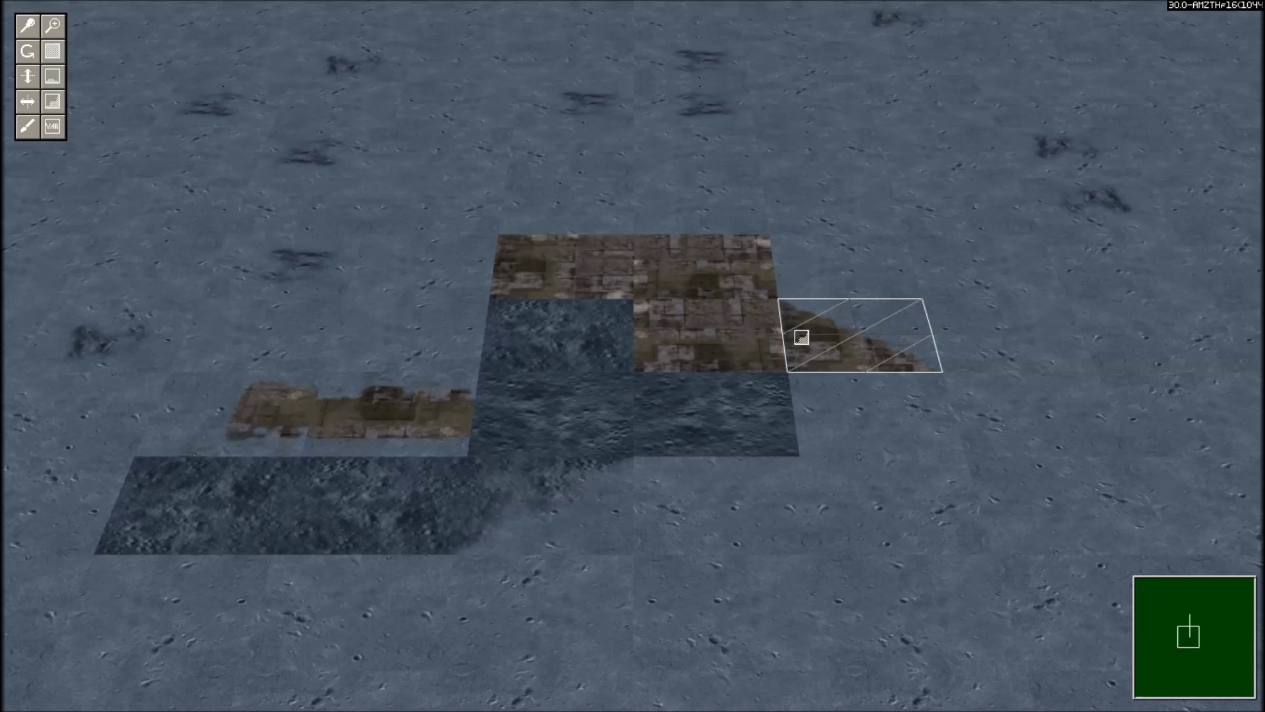
left_click(806, 264)
left_click(806, 264)
key("r")
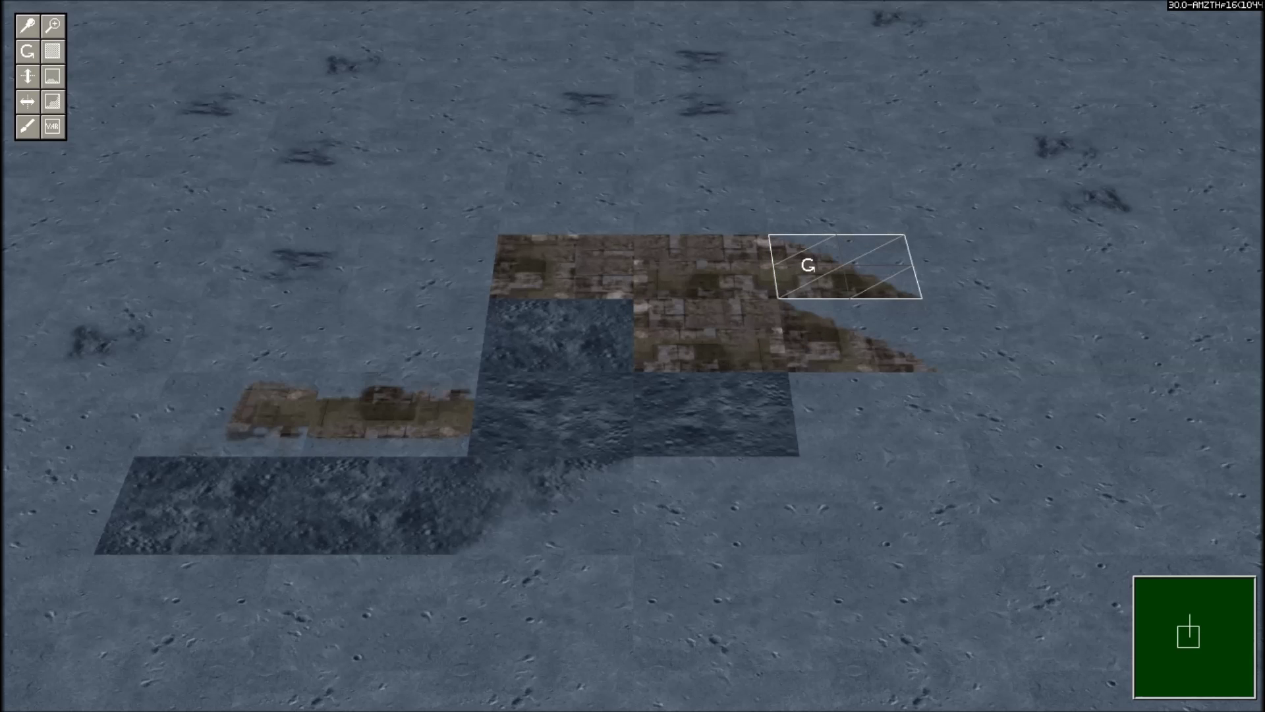
left_click(809, 265)
left_click(833, 342)
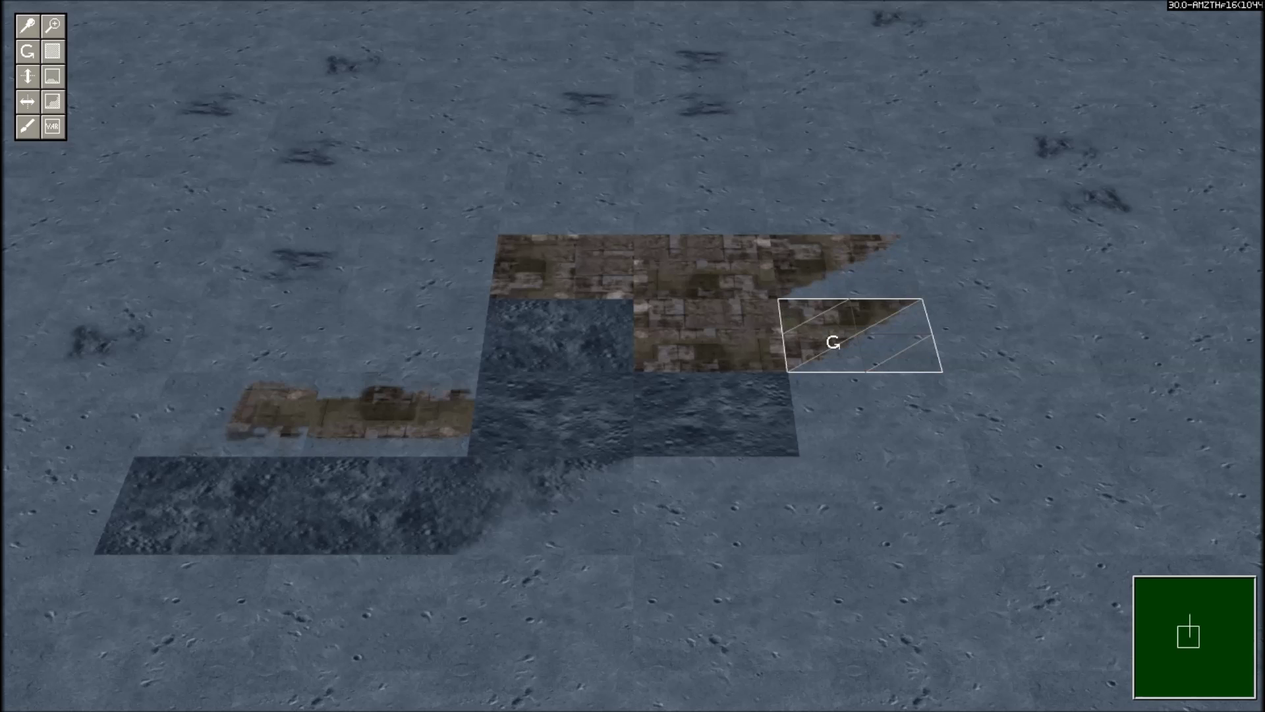
left_click(794, 260)
key("g")
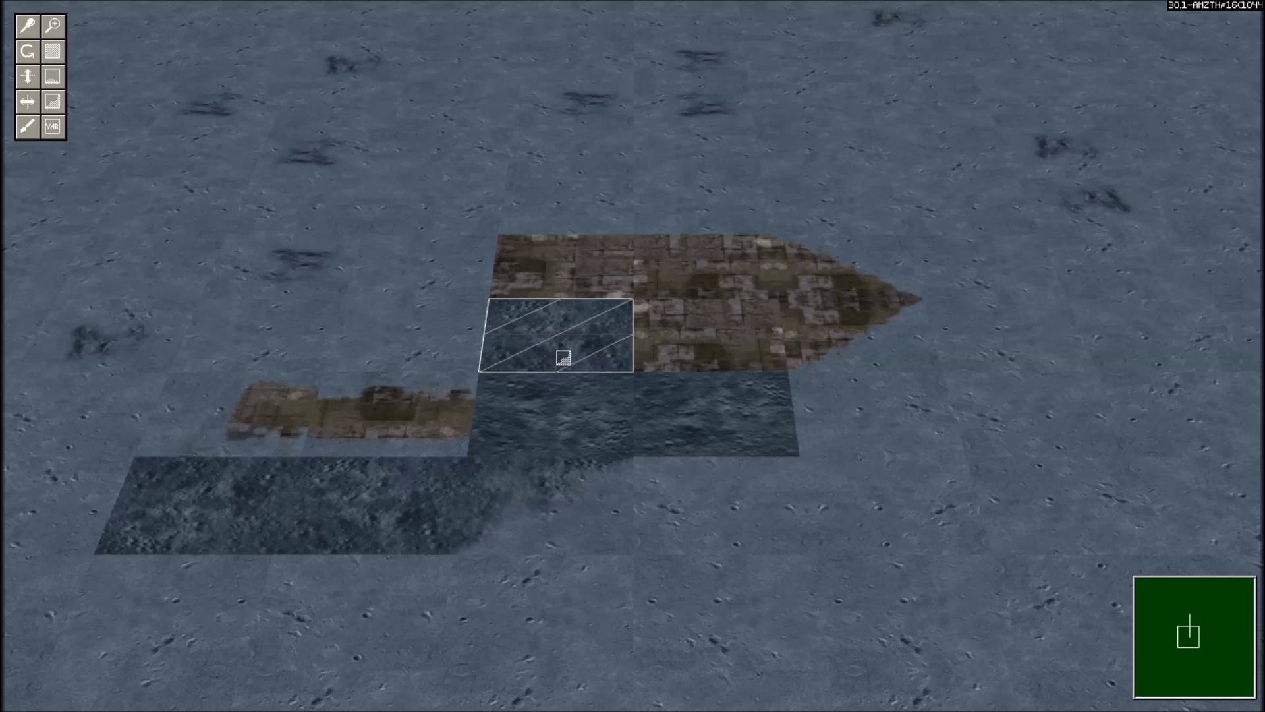
- Place blended dark rock tiles between the brown paving sections and flip tiles horizontally and vertically
left_click(47, 77)
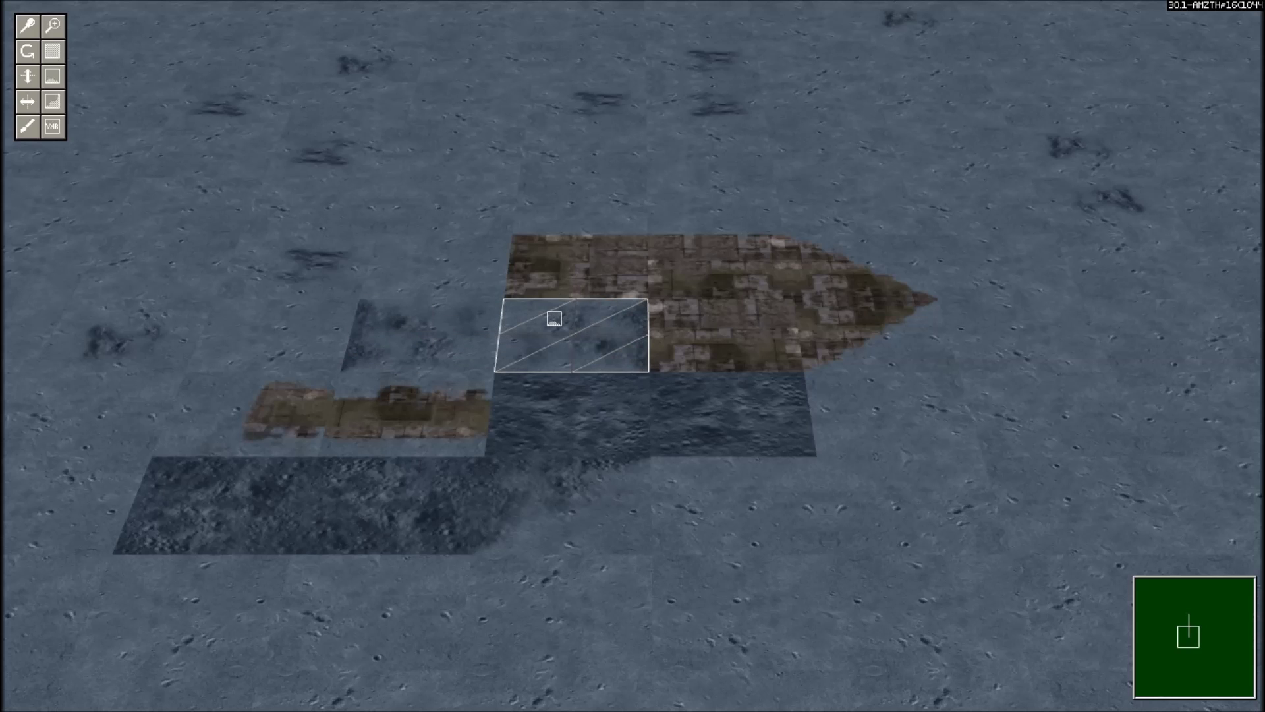
left_click(28, 105)
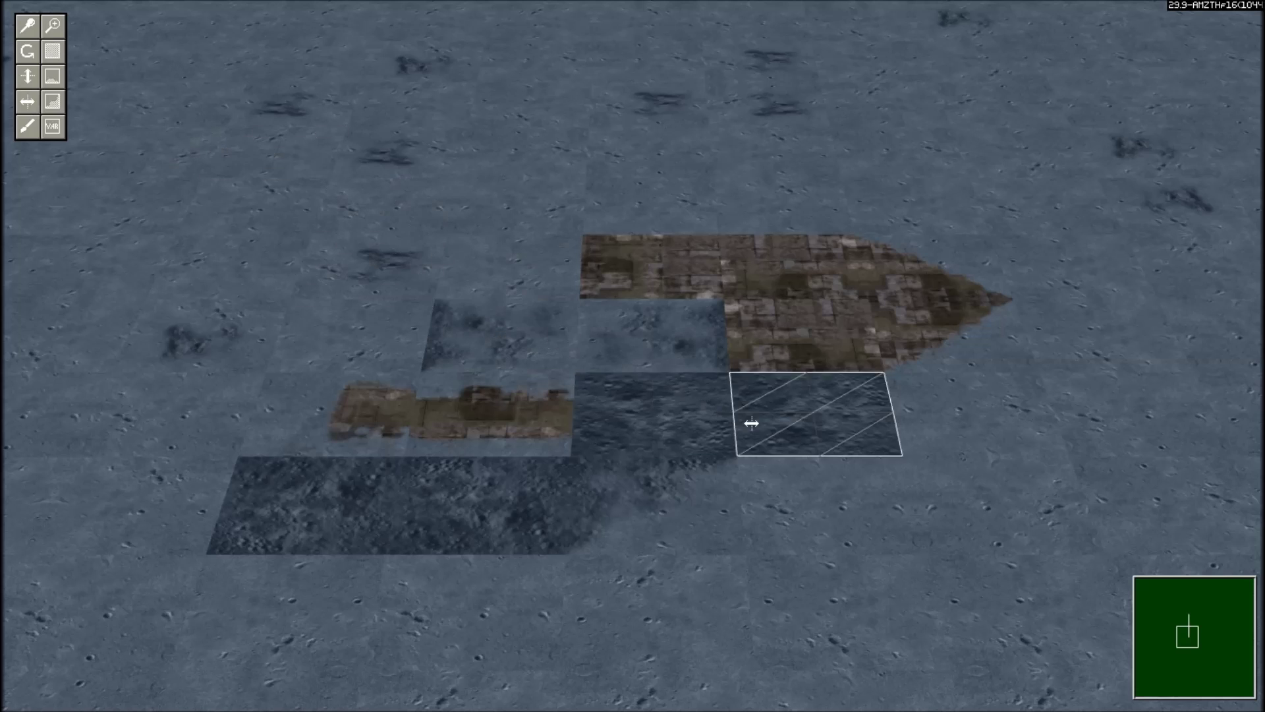
left_click(27, 77)
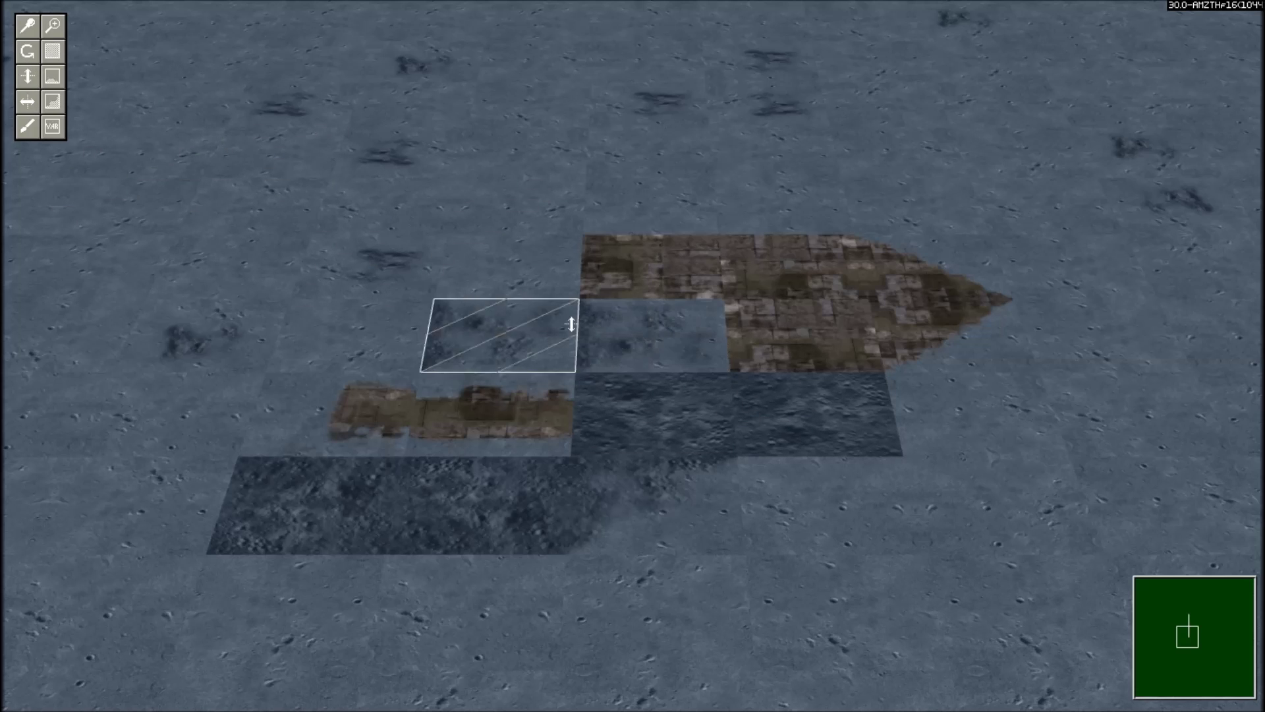
- Brush the brown paving texture over a wide area around the existing tiles
left_click(27, 126)
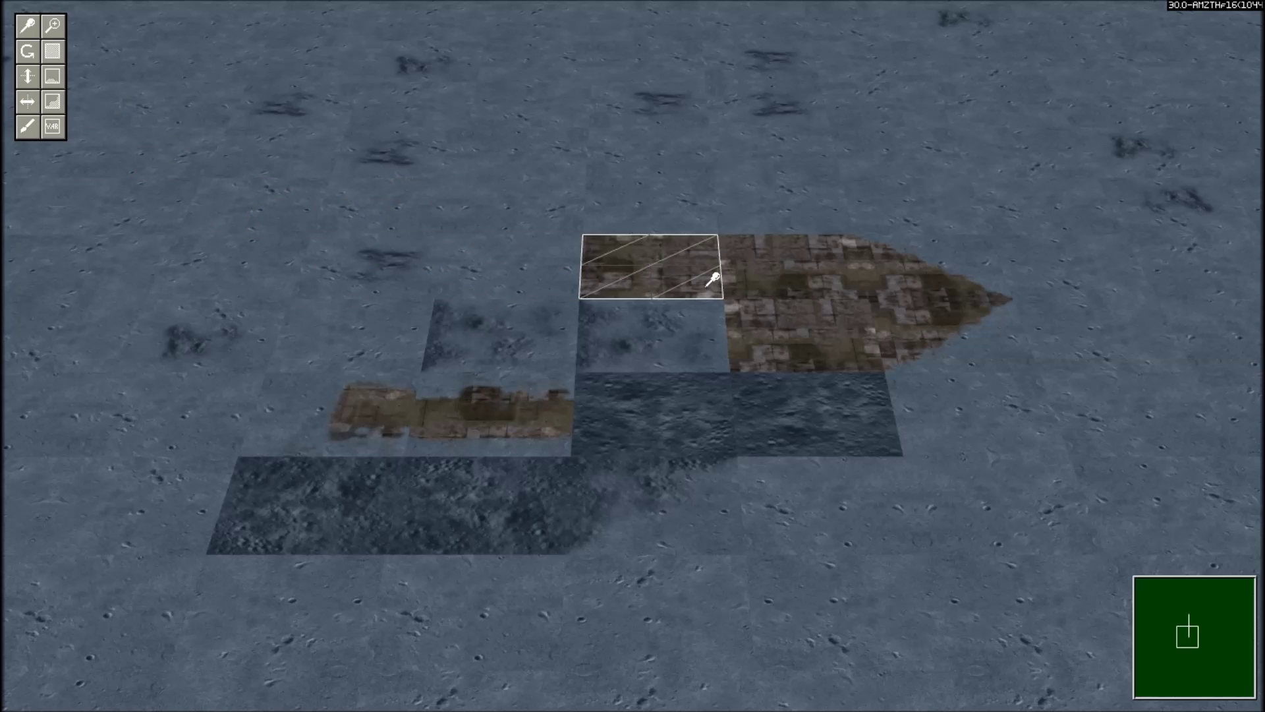
mouse_move(424, 260)
left_mouse_down()
mouse_move(423, 198)
mouse_move(681, 212)
mouse_move(760, 508)
mouse_move(269, 263)
mouse_move(382, 573)
mouse_move(438, 376)
mouse_move(376, 410)
left_mouse_up()
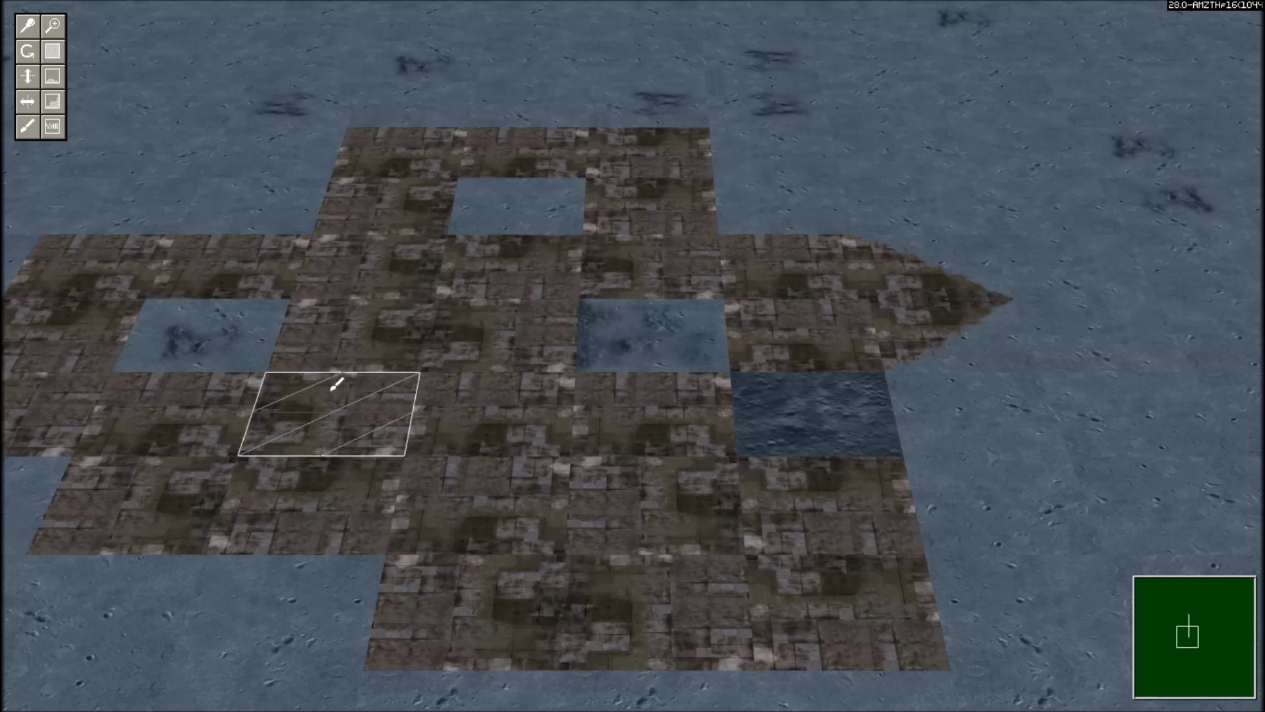
- Switch to the wireframe height editor and raise a hill and scattered bumps, using a height increment of 1.0 m
key("shift+F9")
left_click(52, 72)
left_click_drag(354, 217, 307, 224)
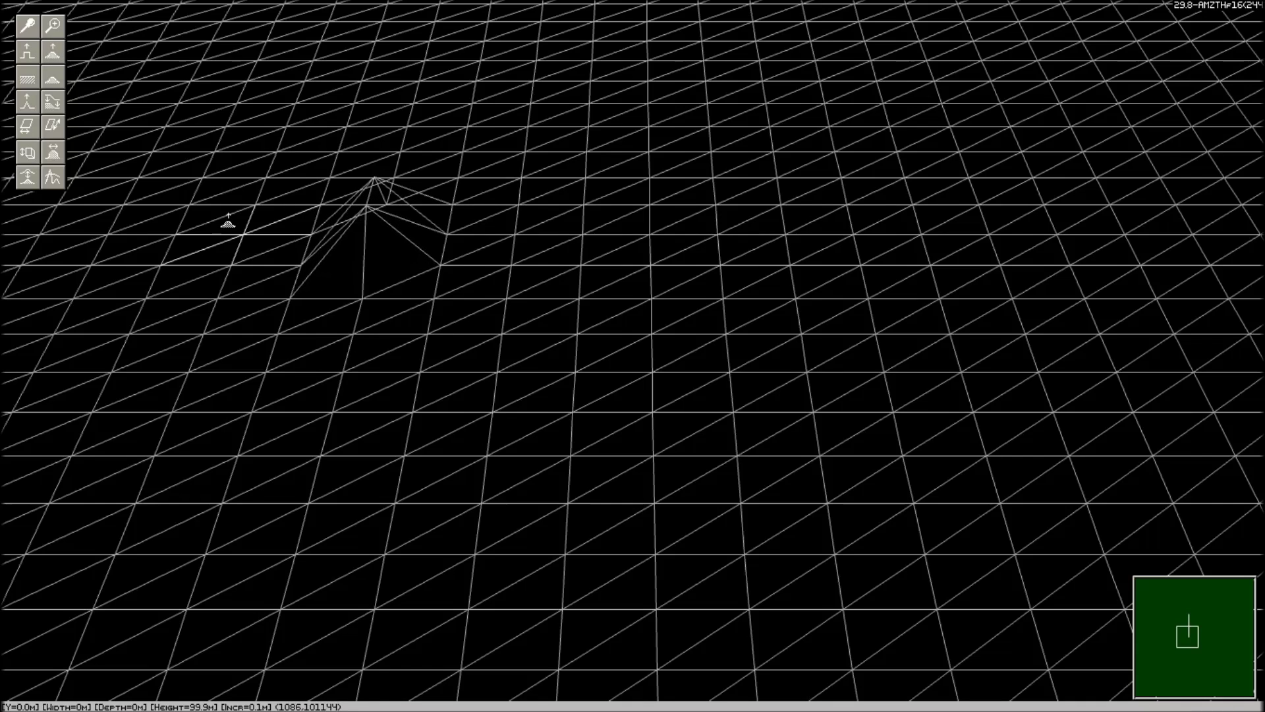
left_click(37, 187)
mouse_move(521, 231)
left_mouse_down()
mouse_move(737, 255)
mouse_move(684, 412)
mouse_move(500, 326)
mouse_move(237, 283)
mouse_move(279, 412)
mouse_move(828, 446)
mouse_move(199, 152)
left_mouse_up()
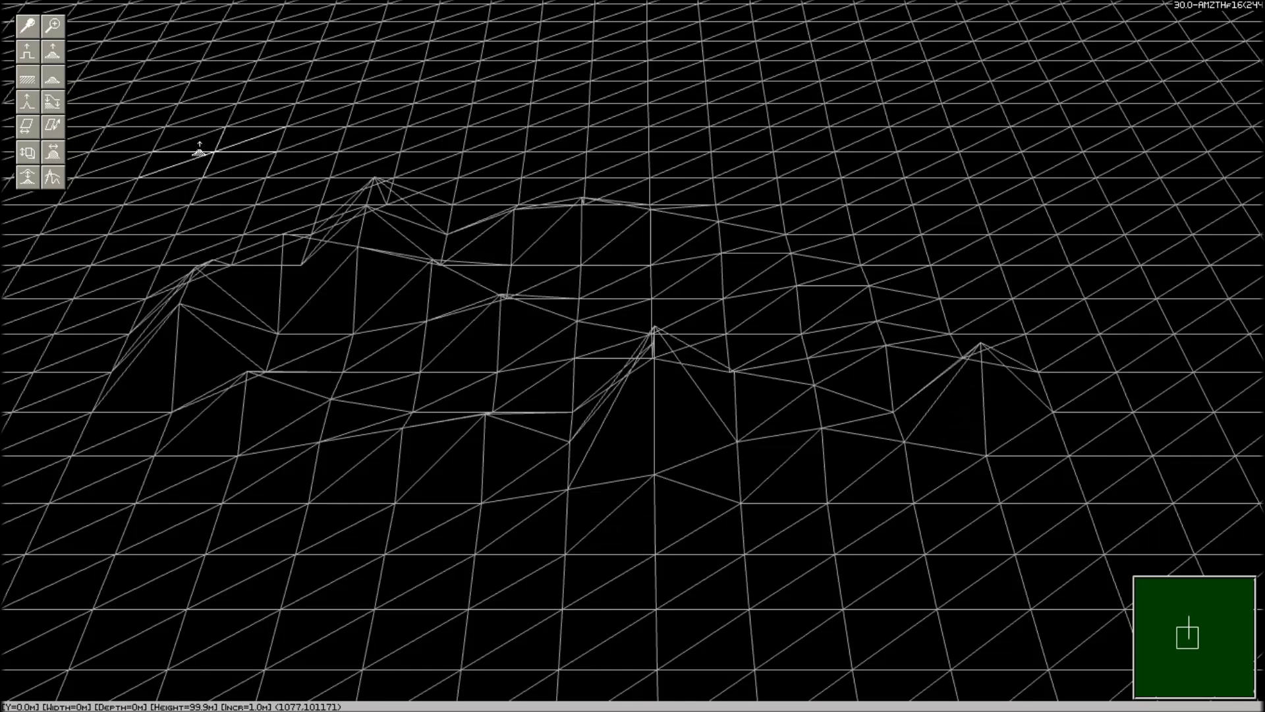
- Set the height increment to 20.0 m and raise tall, jagged spikes across the terrain
left_click(27, 184)
mouse_move(347, 161)
left_mouse_down()
mouse_move(771, 305)
mouse_move(844, 277)
mouse_move(717, 356)
mouse_move(786, 257)
mouse_move(395, 415)
mouse_move(738, 435)
mouse_move(732, 412)
mouse_move(770, 348)
left_mouse_up()
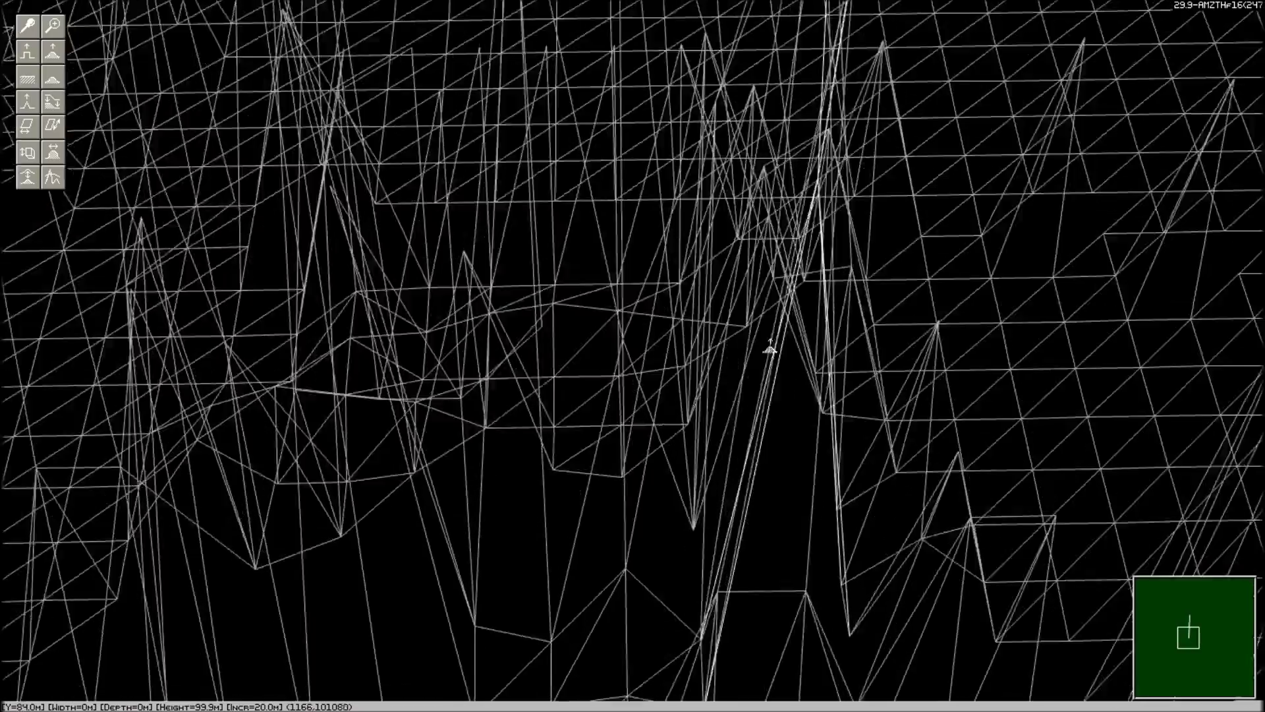
- Set the height increment to 10.0 m and raise more spikes and ridges around the edges of the jagged area
right_click(31, 184)
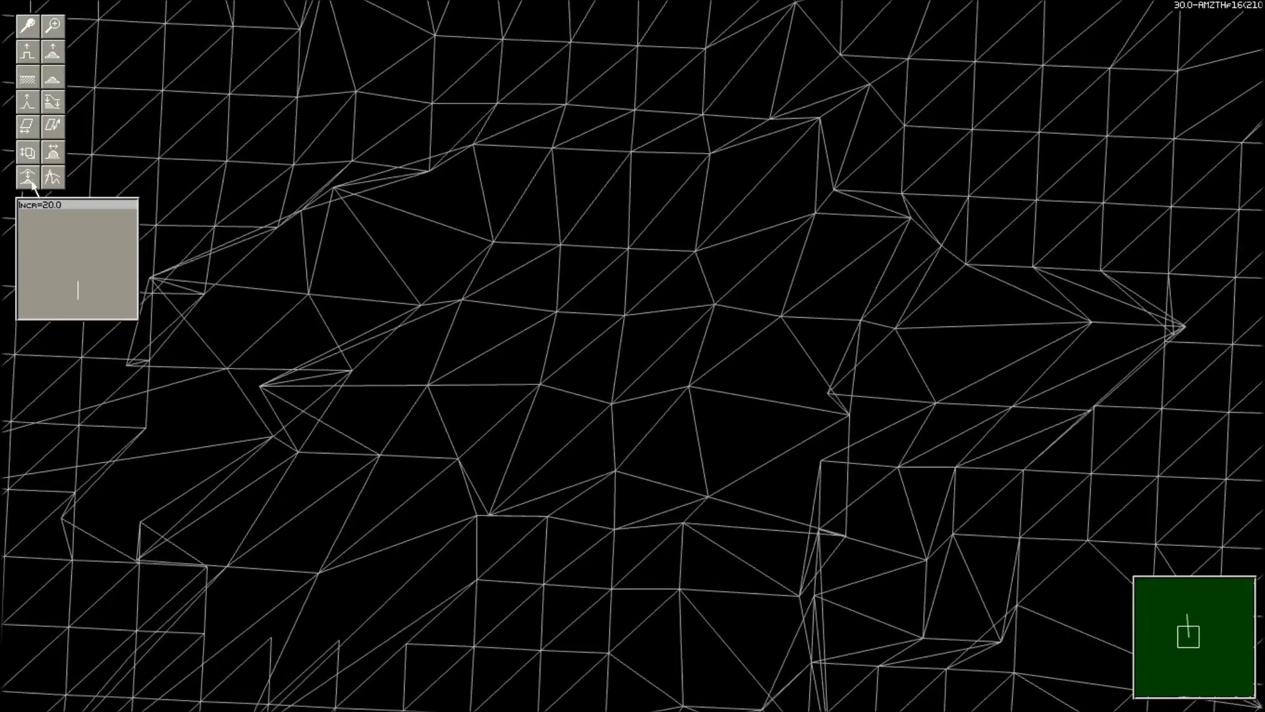
left_click(53, 51)
key("Left")
key("Right")
mouse_move(373, 395)
left_mouse_down()
mouse_move(198, 375)
mouse_move(446, 381)
mouse_move(629, 359)
mouse_move(315, 588)
left_mouse_up()
key("Left")
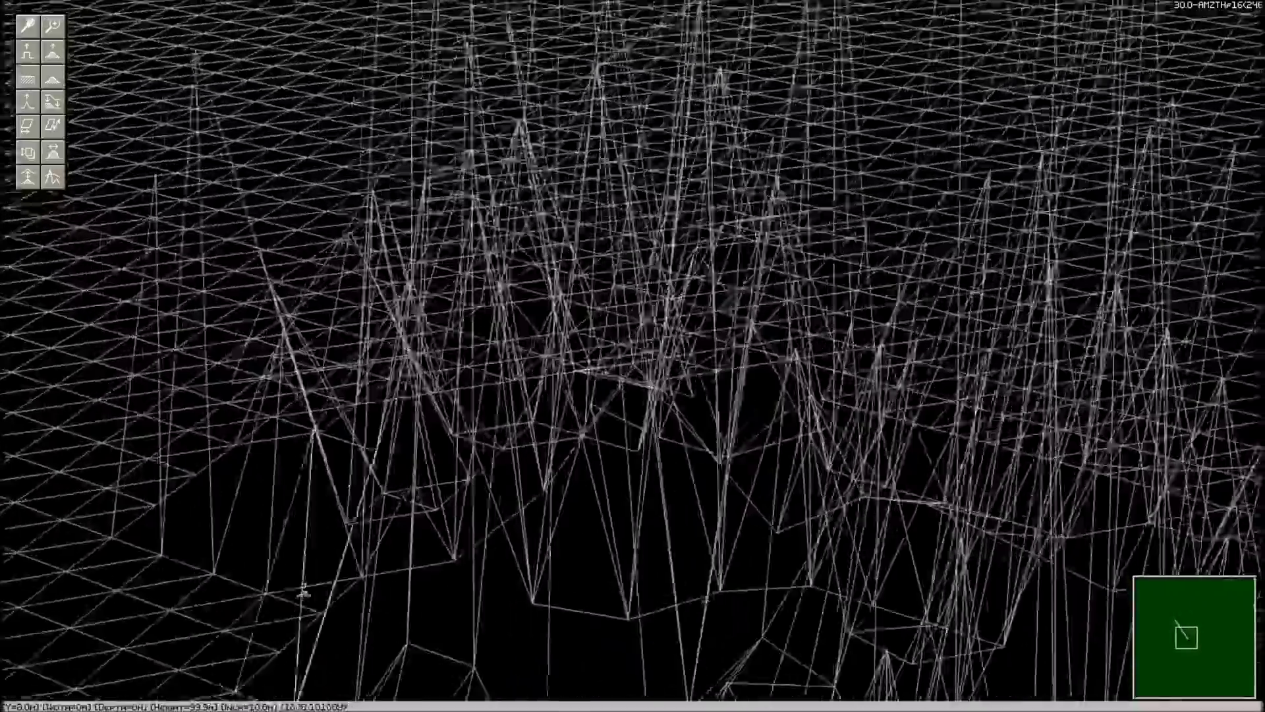
key("Up")
key("Left")
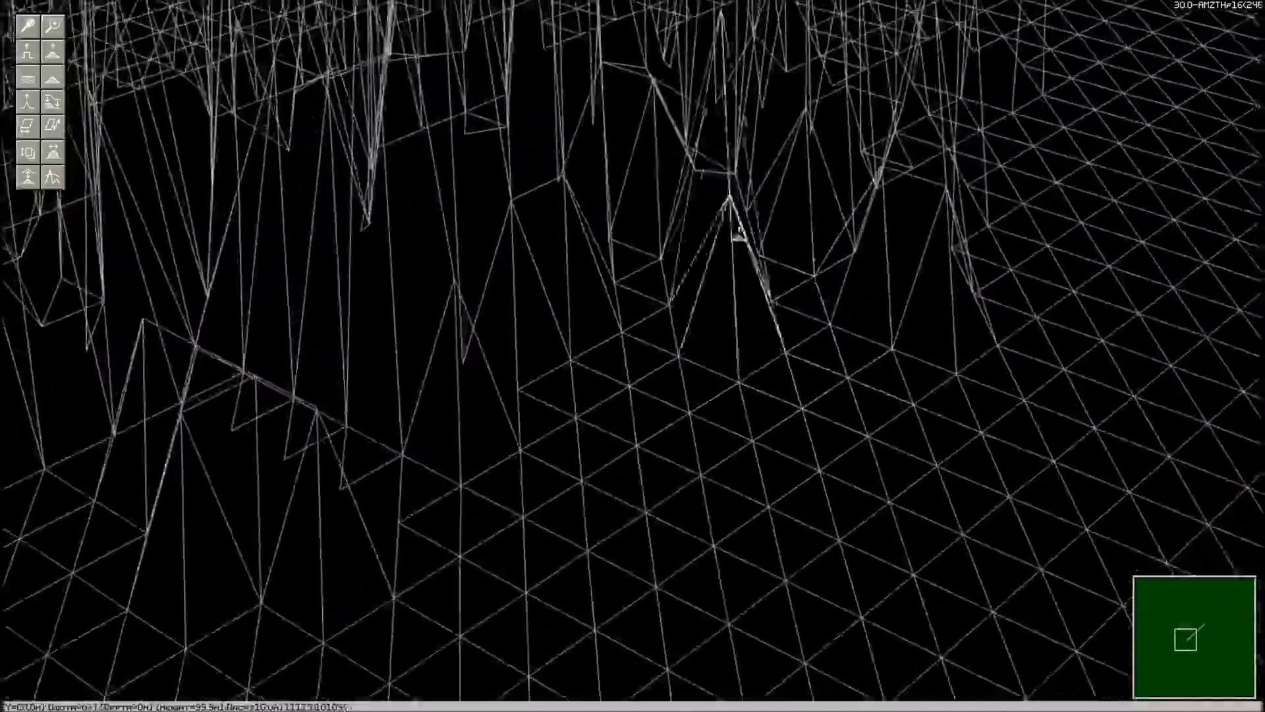
mouse_move(739, 234)
left_mouse_down()
mouse_move(635, 647)
mouse_move(1245, 587)
left_mouse_up()
key("Left")
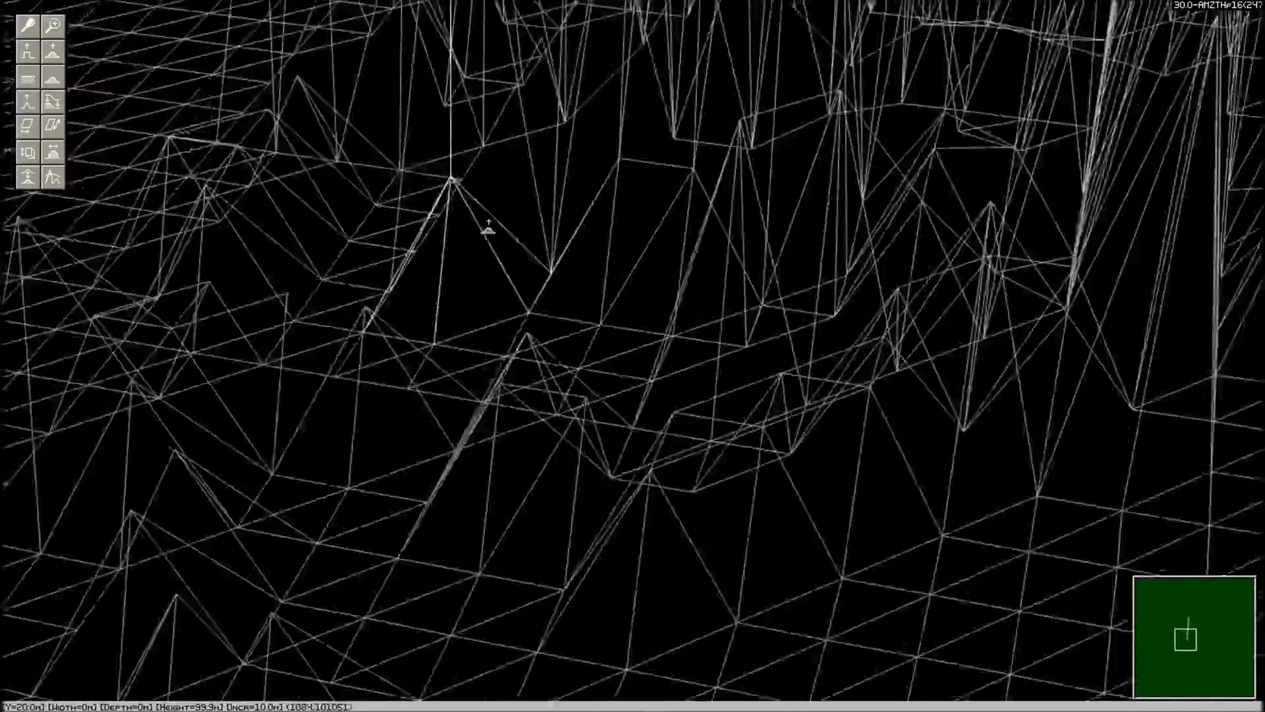
key("Left")
- Switch to the textured terrain view and look around the raised spikes from several angles
key("shift+F10")
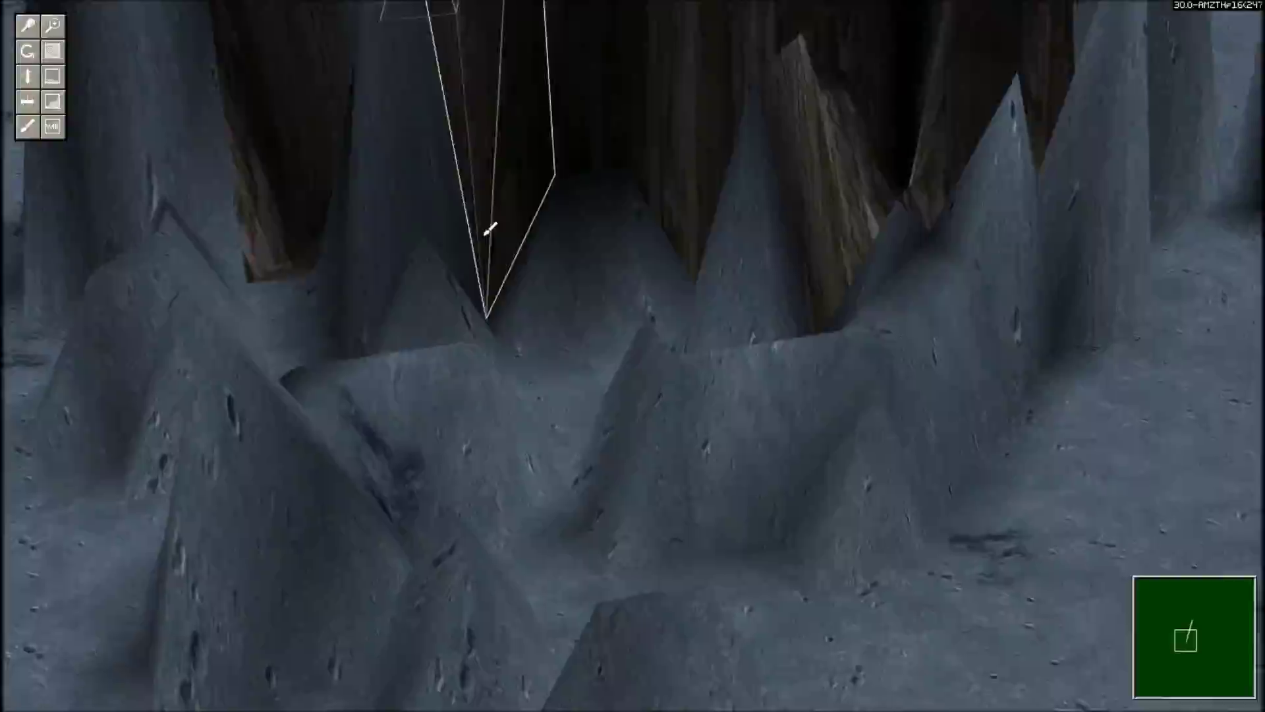
key("Right")
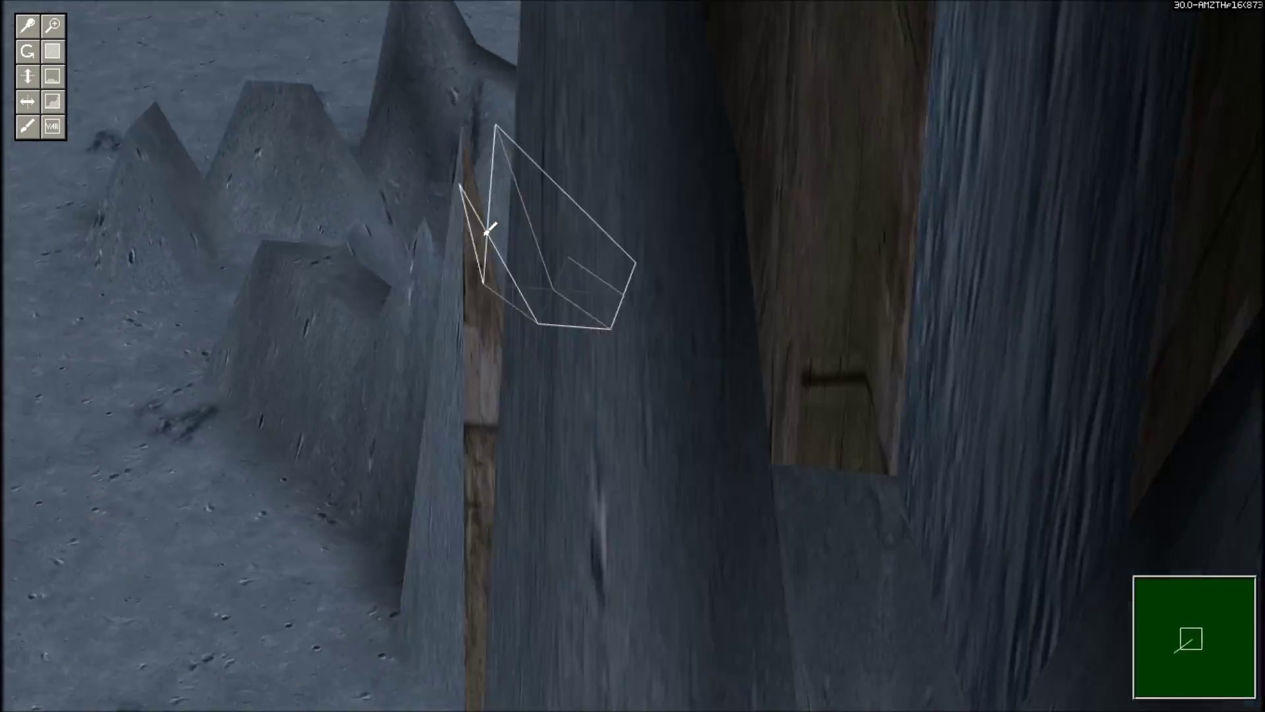
key("Left")
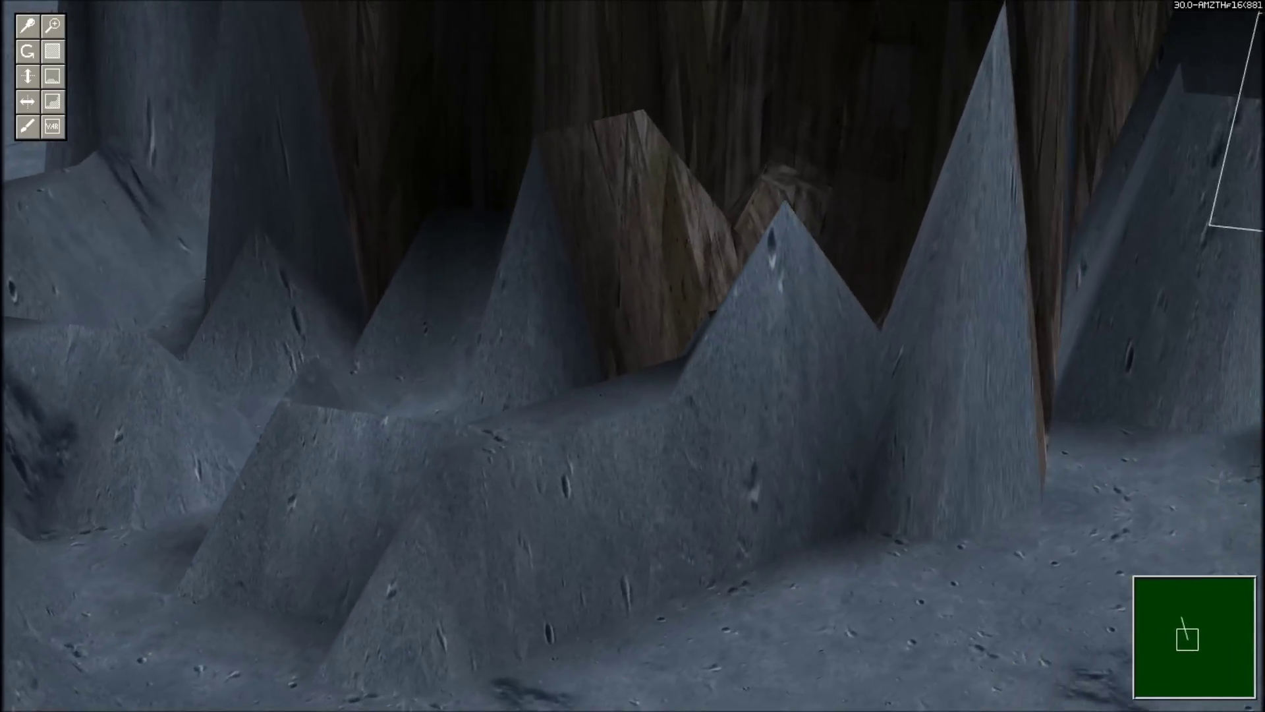
key("Right")
- Leave the terrain editor and drive among the raised spikes at ground level
key("Escape")
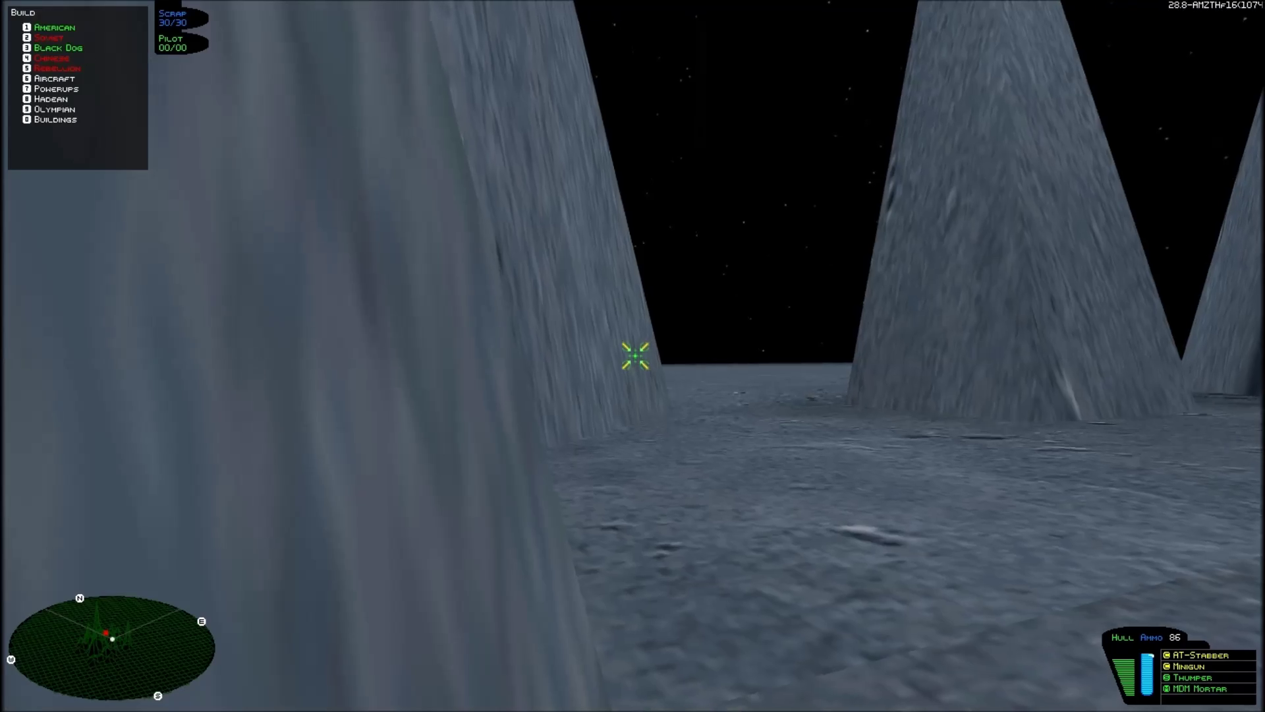
key("Left")
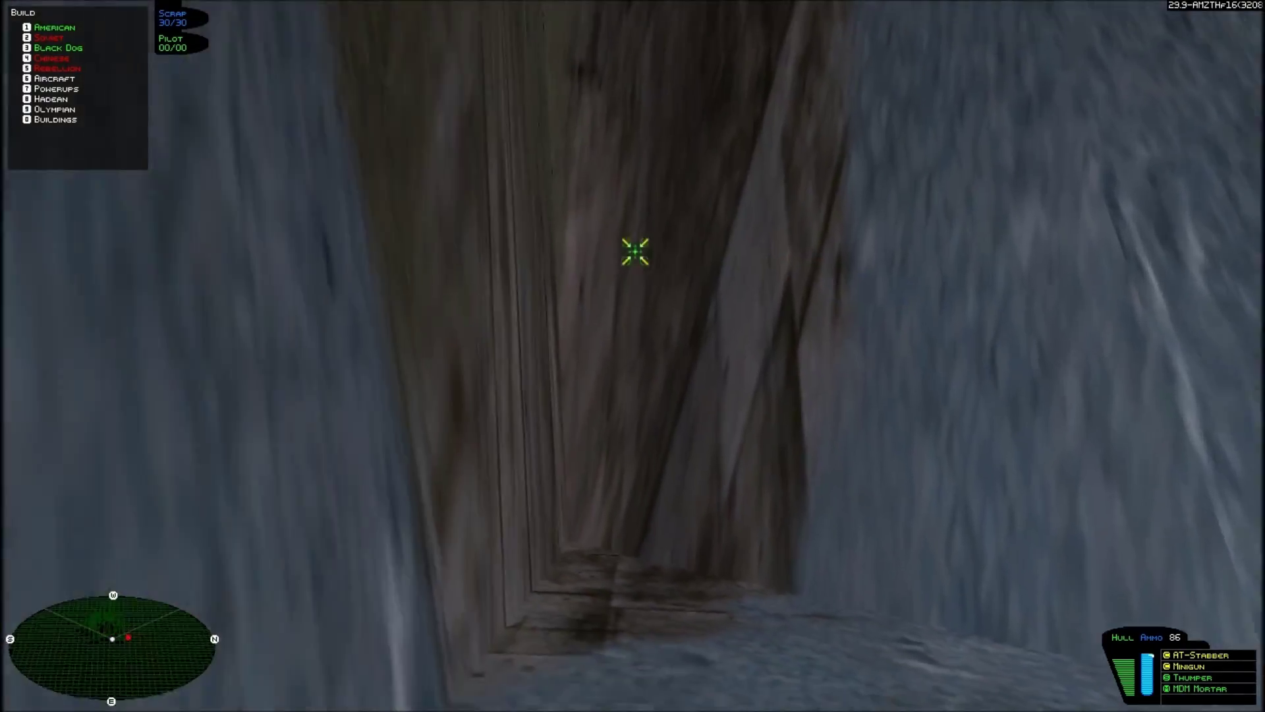
key("Left")
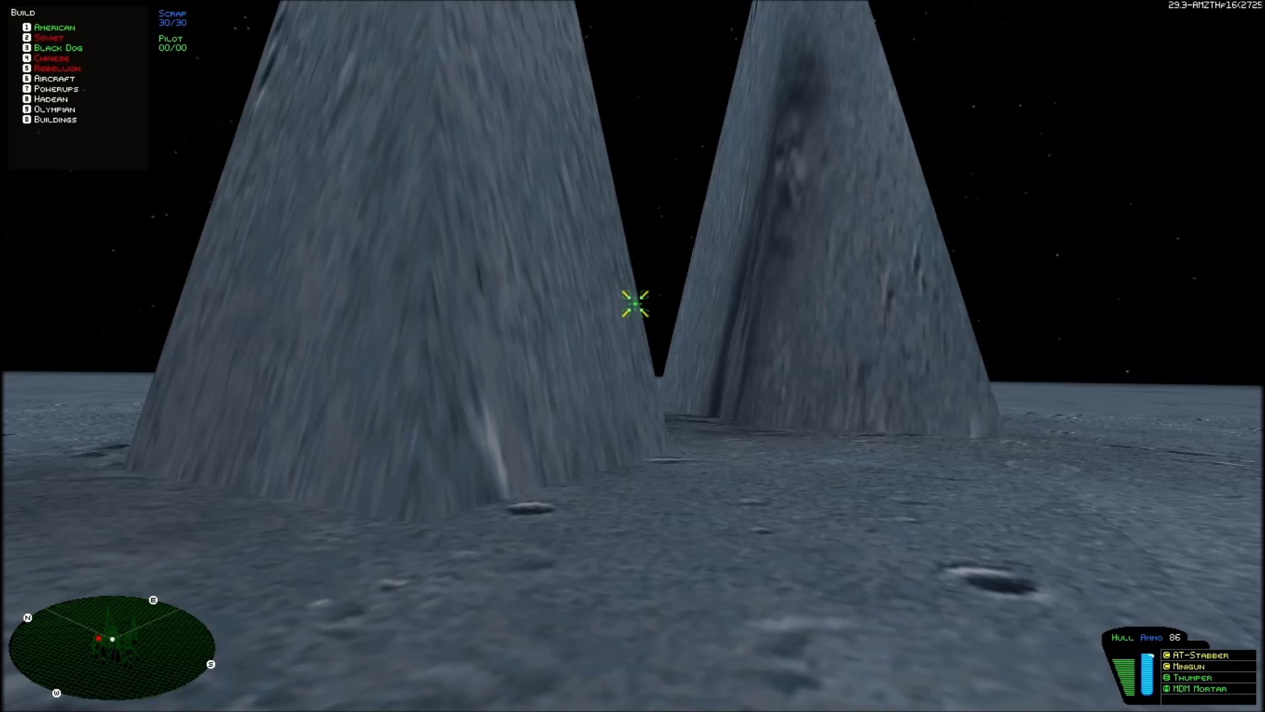
key("w")
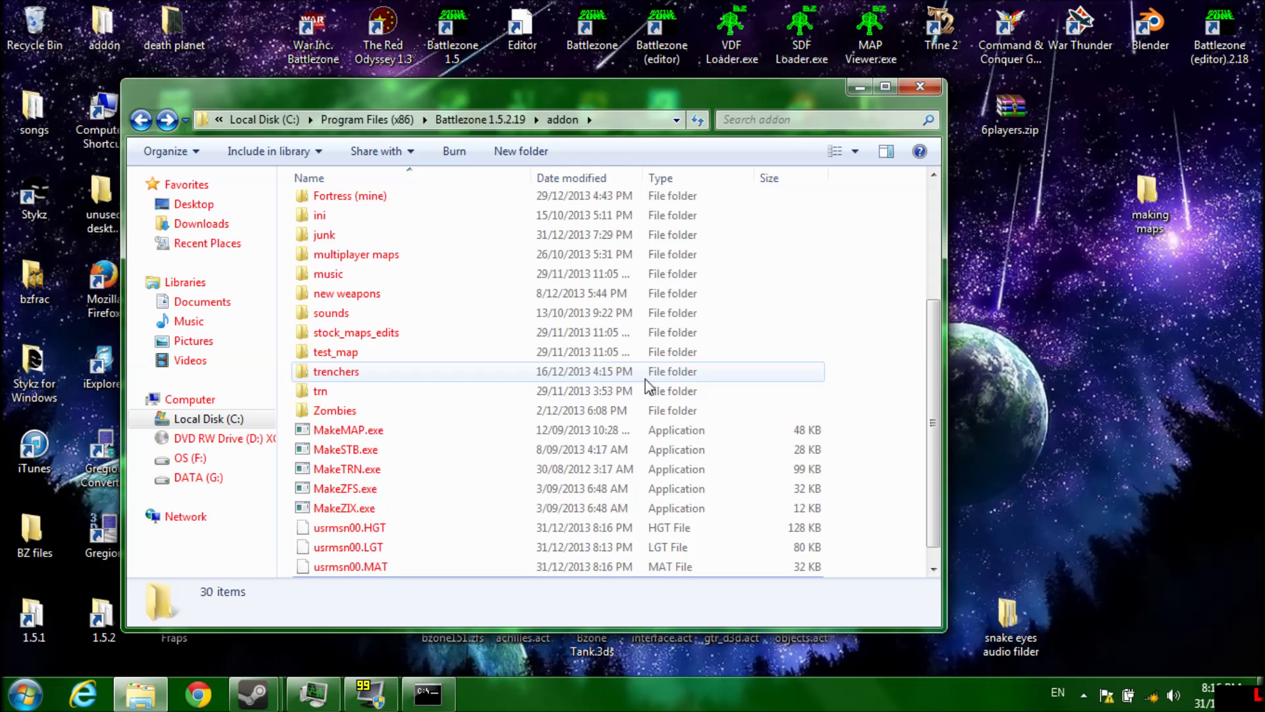
- Switch to the command prompt and enter makeTRN.exe usrmsn00.trn /p= at the addon folder prompt without running it
left_click(441, 704)
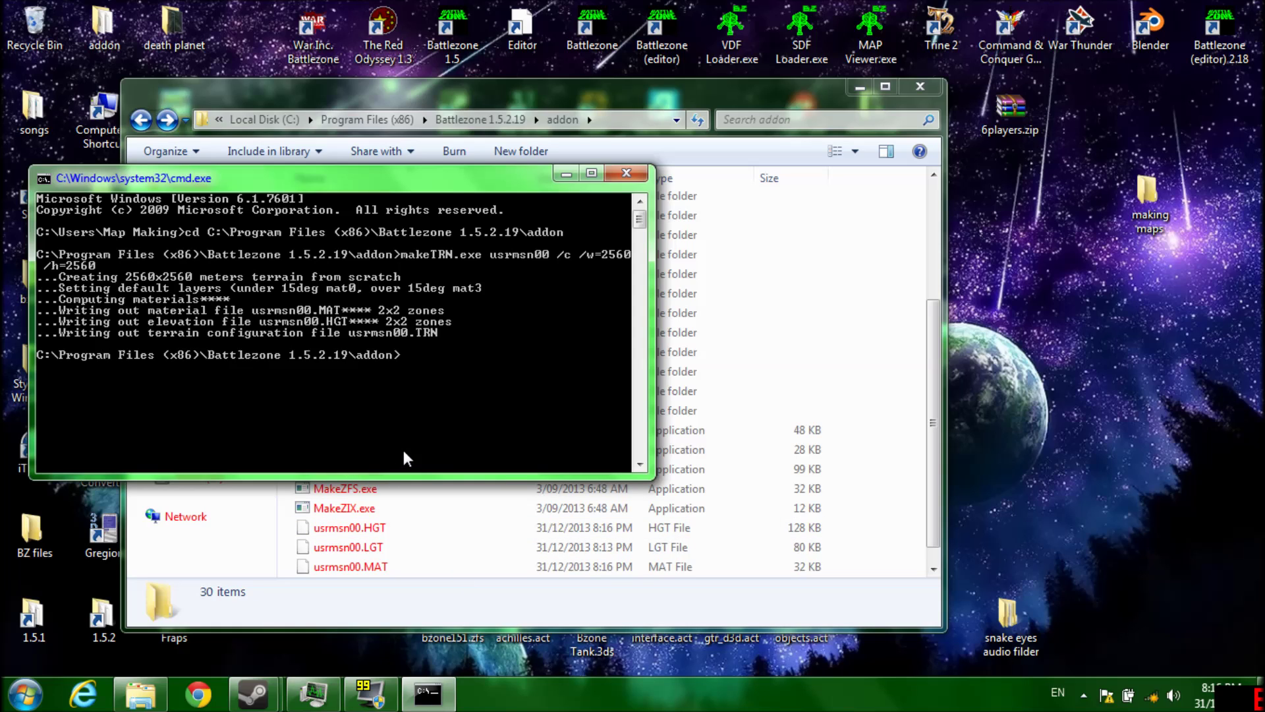
type("makeTRN.")
type("exe ")
type("mult")
key("BackSpace")
key("BackSpace")
key("BackSpace")
type("iss")
key("BackSpace")
key("BackSpace")
key("BackSpace")
key("BackSpace")
type("usrmsn00.trn")
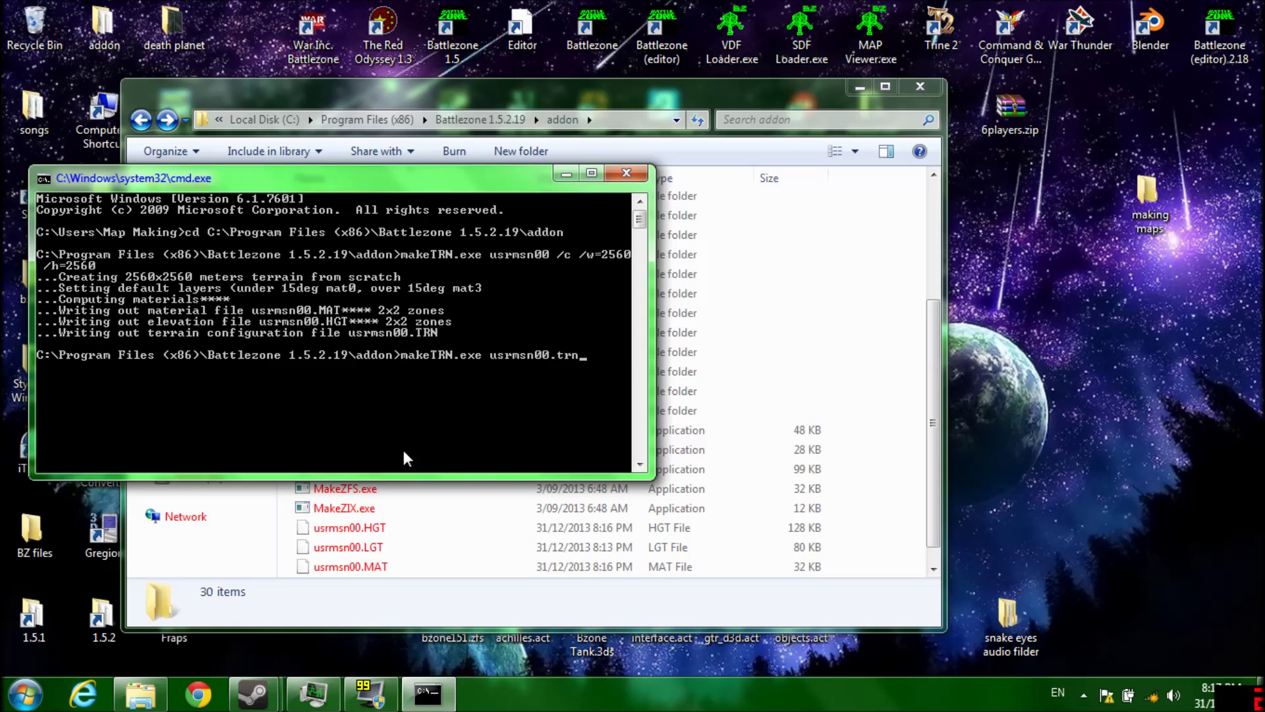
type(" /p=")
- Switch between the command prompt and the addon folder window, leaving the folder in front
left_click(639, 93)
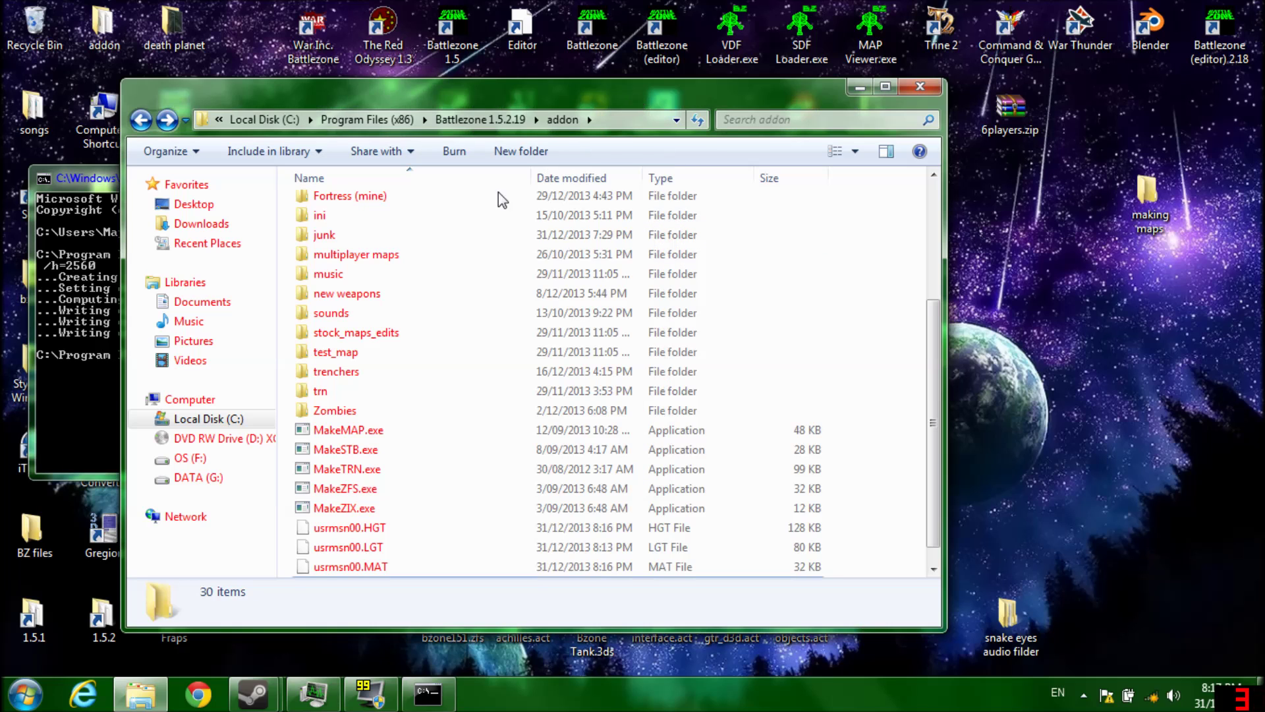
left_click(84, 211)
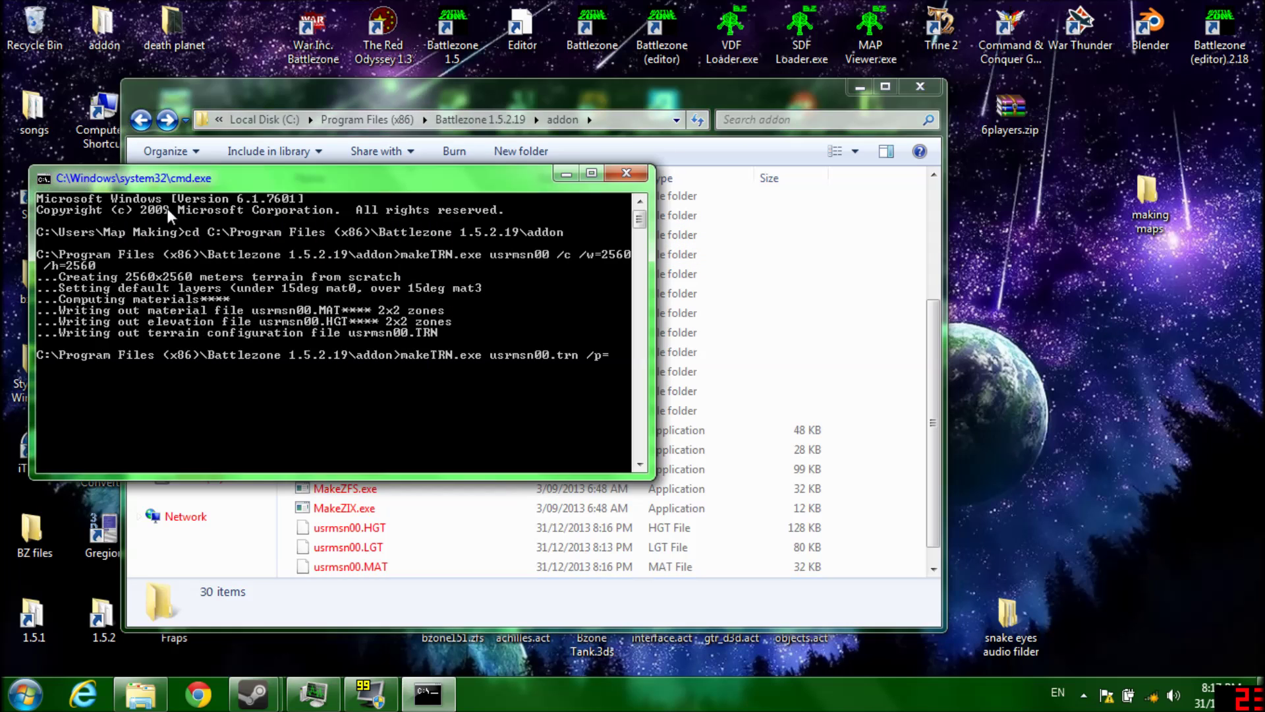
left_click(829, 326)
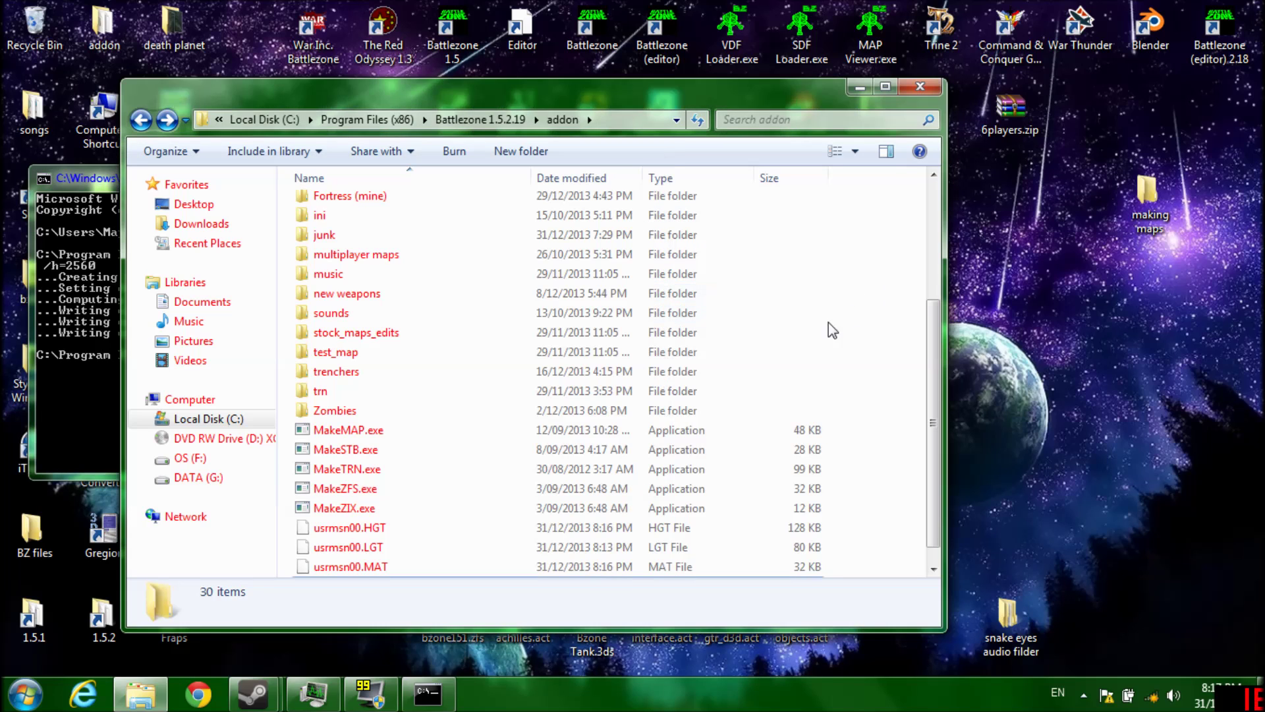
left_click(448, 392)
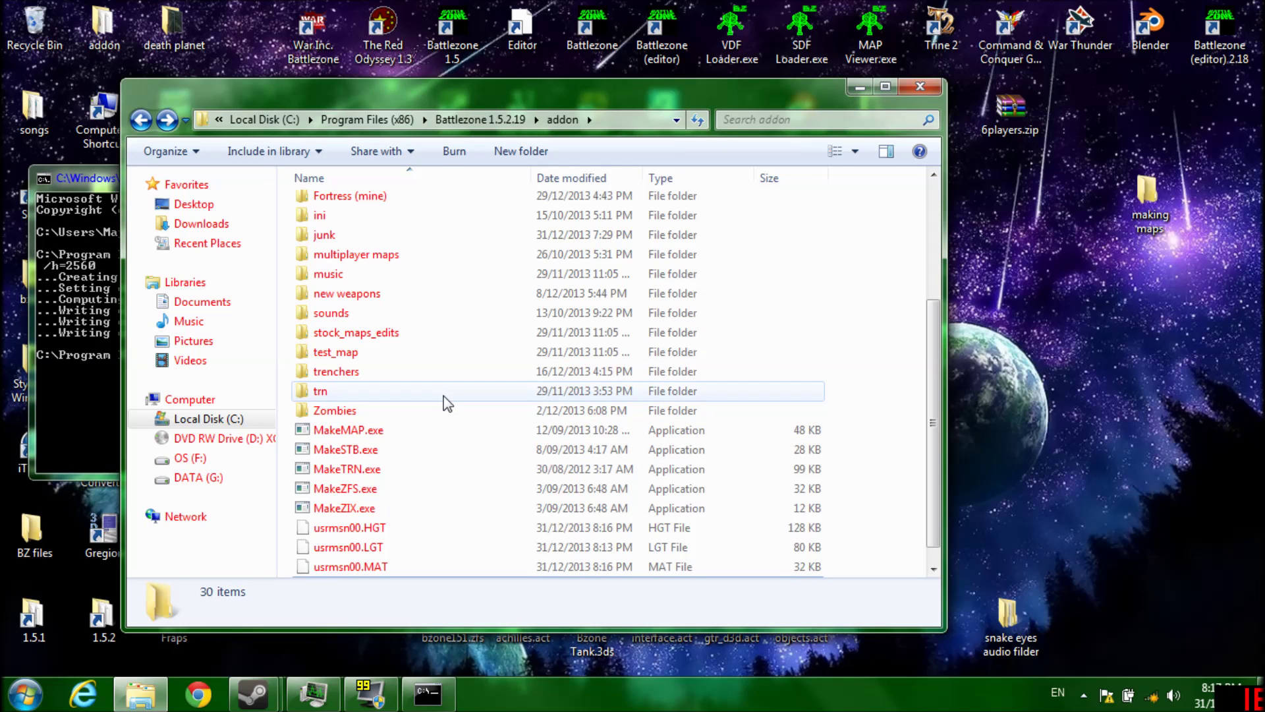
- Open the ini folder inside addon and view the layer settings in titan.ini, closing the file again
double_click(357, 217)
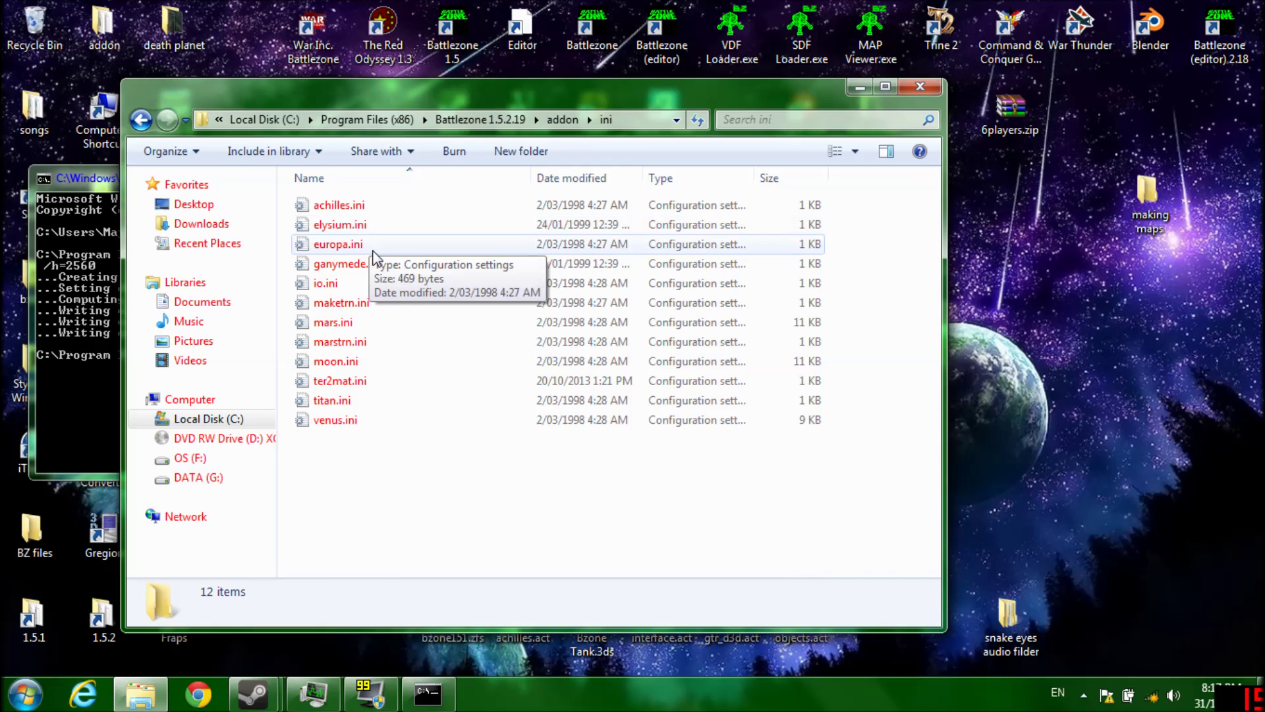
double_click(381, 400)
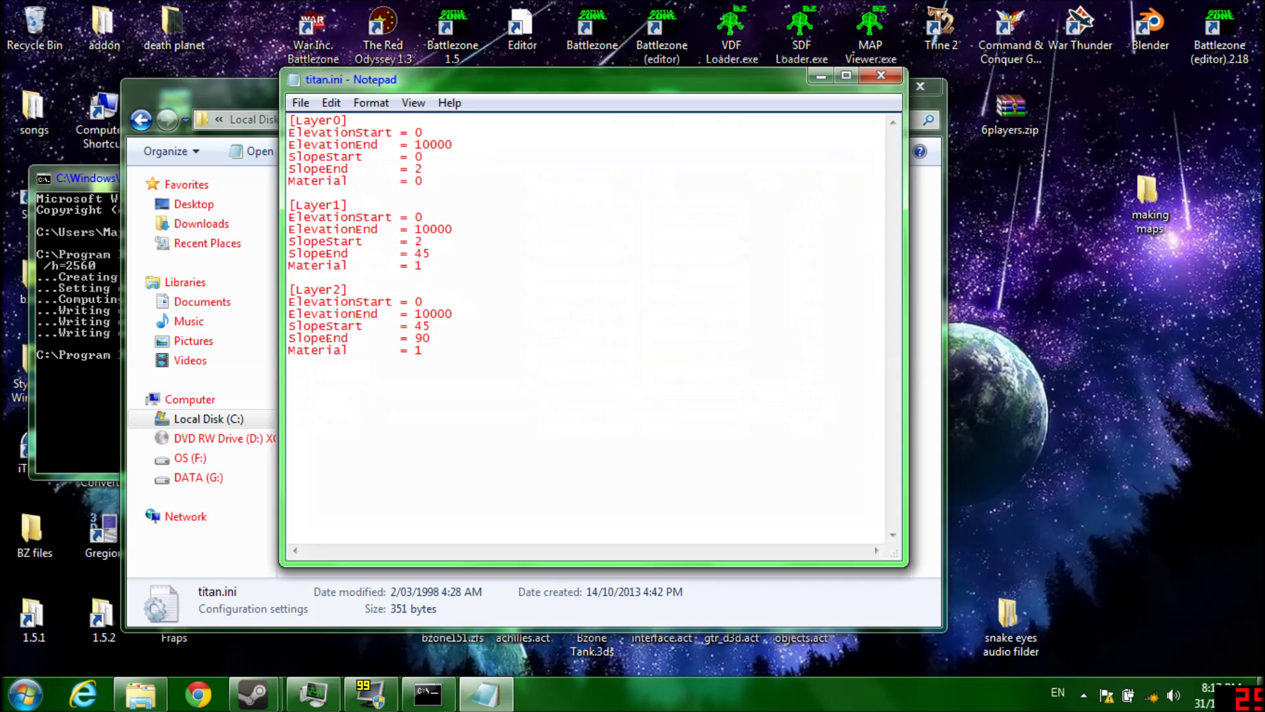
left_click(873, 78)
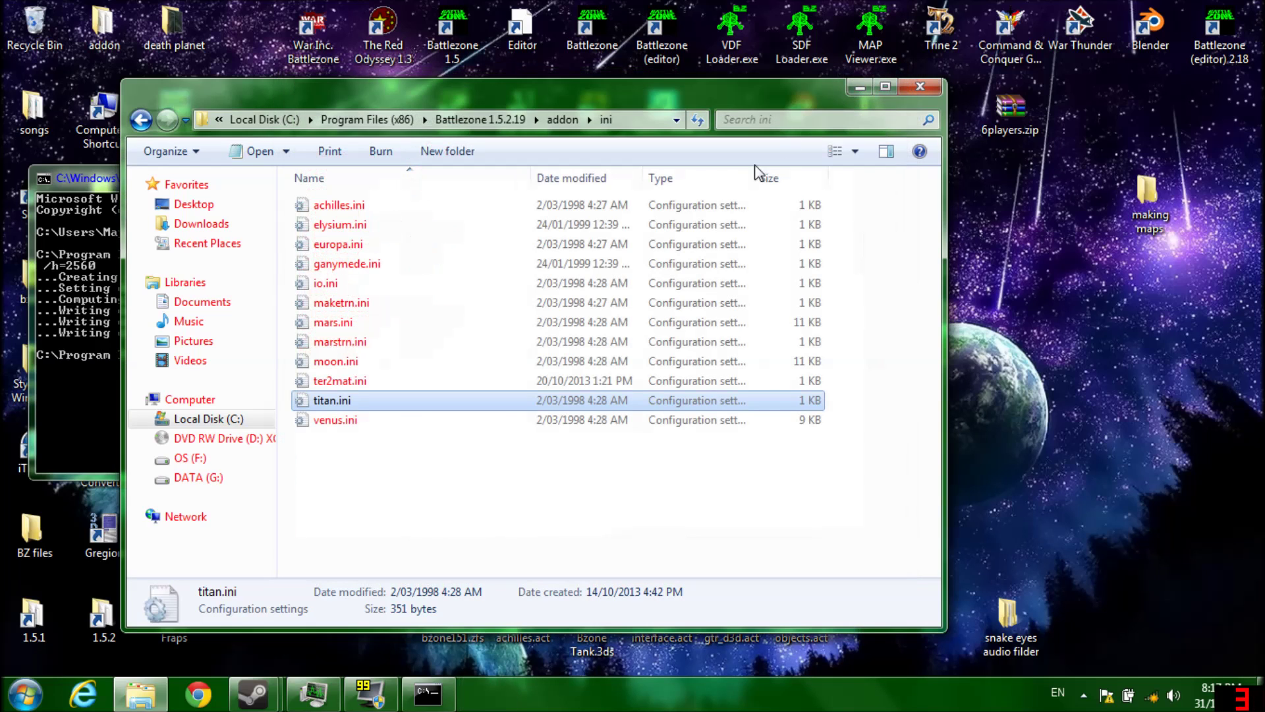
- Try to process the terrain by adding the path of moon.ini to the pending makeTRN.exe usrmsn00.trn /p= command and running it
left_click(399, 369)
left_click_drag(369, 361, 57, 426)
left_click(85, 421)
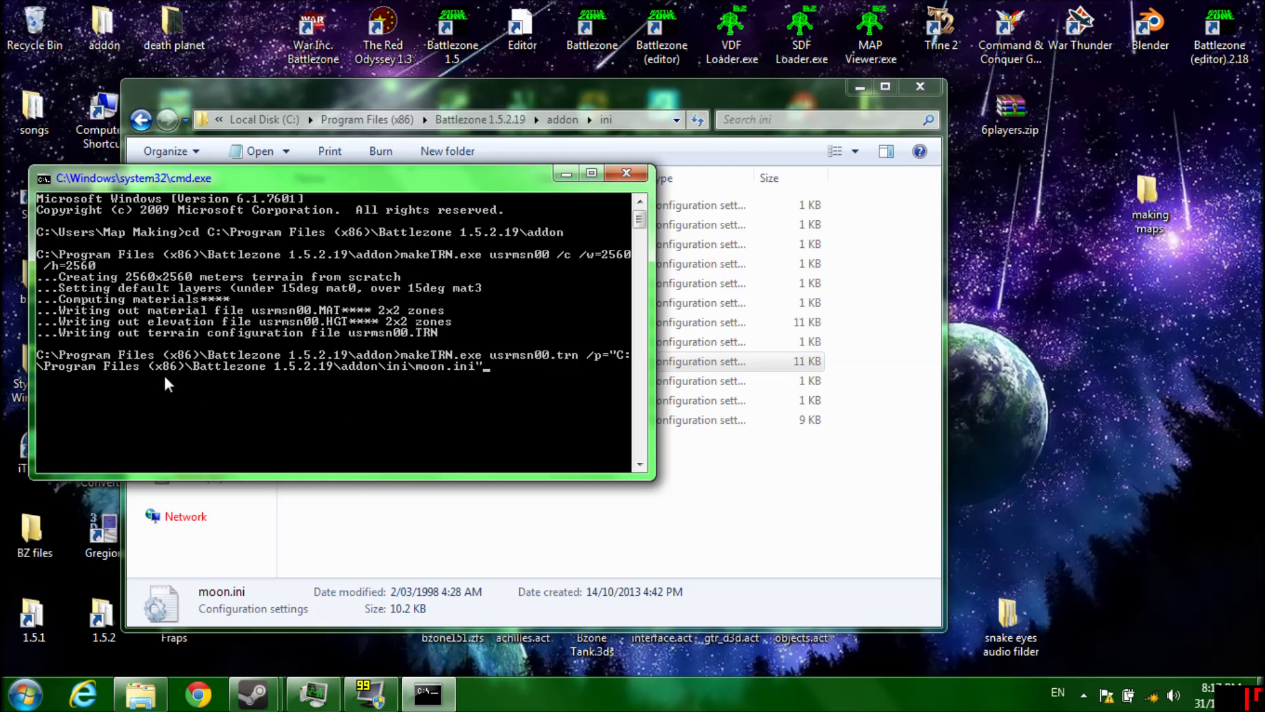
key("Return")
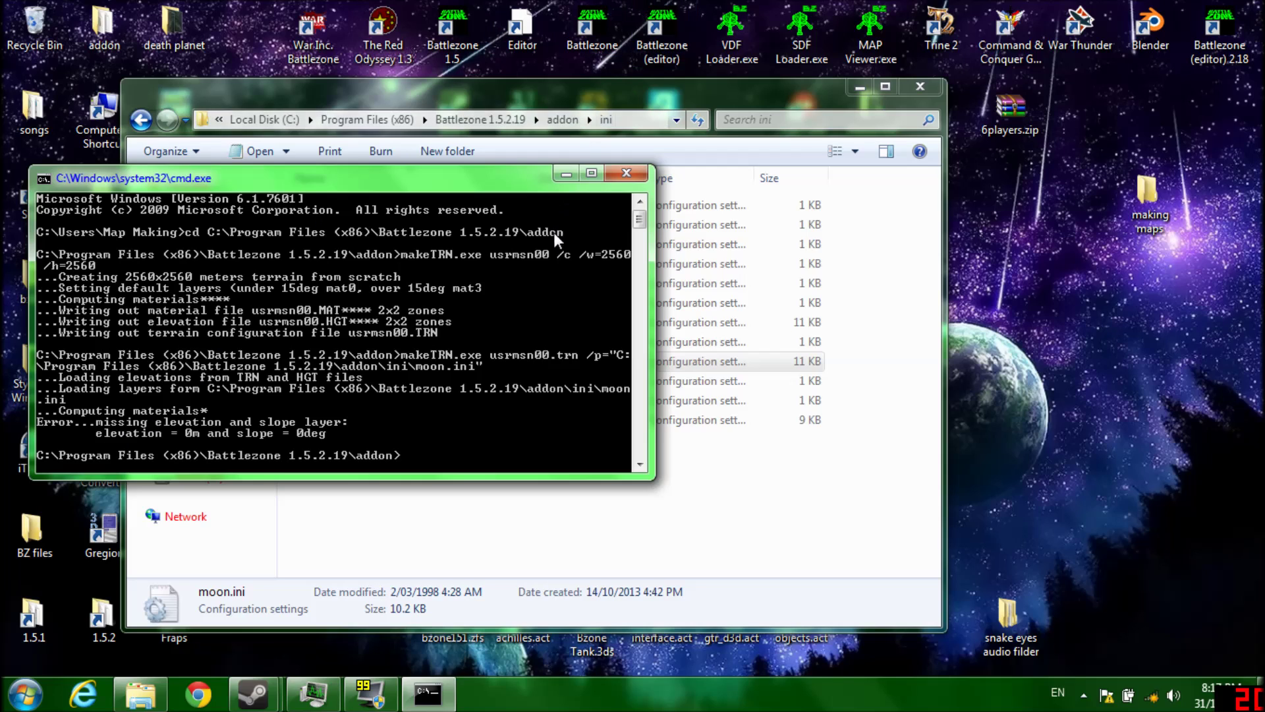
- Bring the ini folder window to the front, shift it slightly, and launch Battlezone (editor) from the desktop
left_click(583, 98)
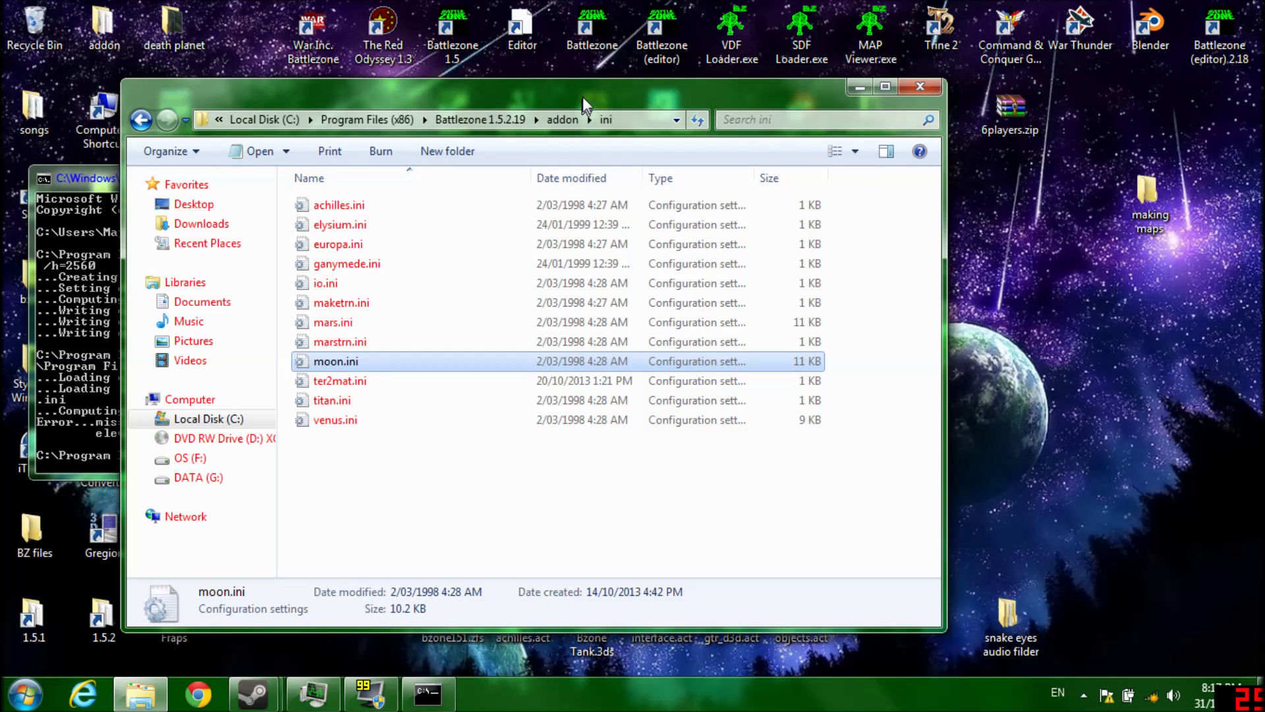
left_click_drag(583, 96, 601, 89)
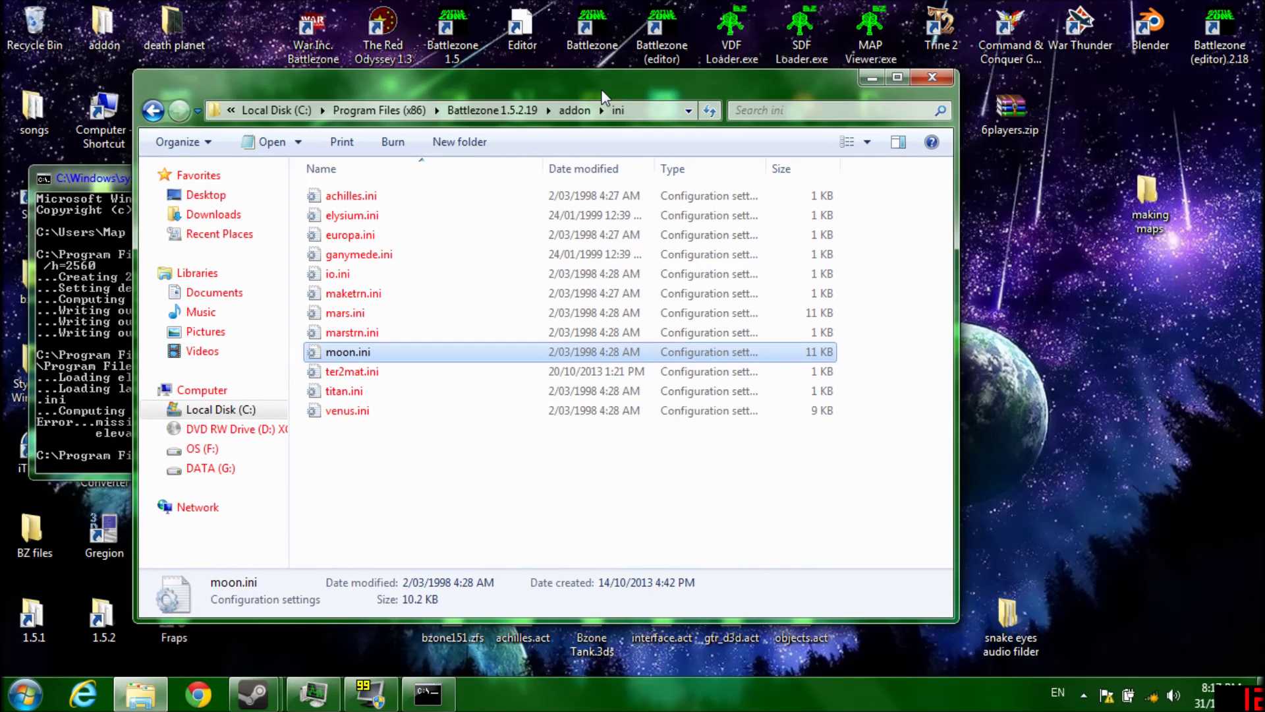
double_click(662, 29)
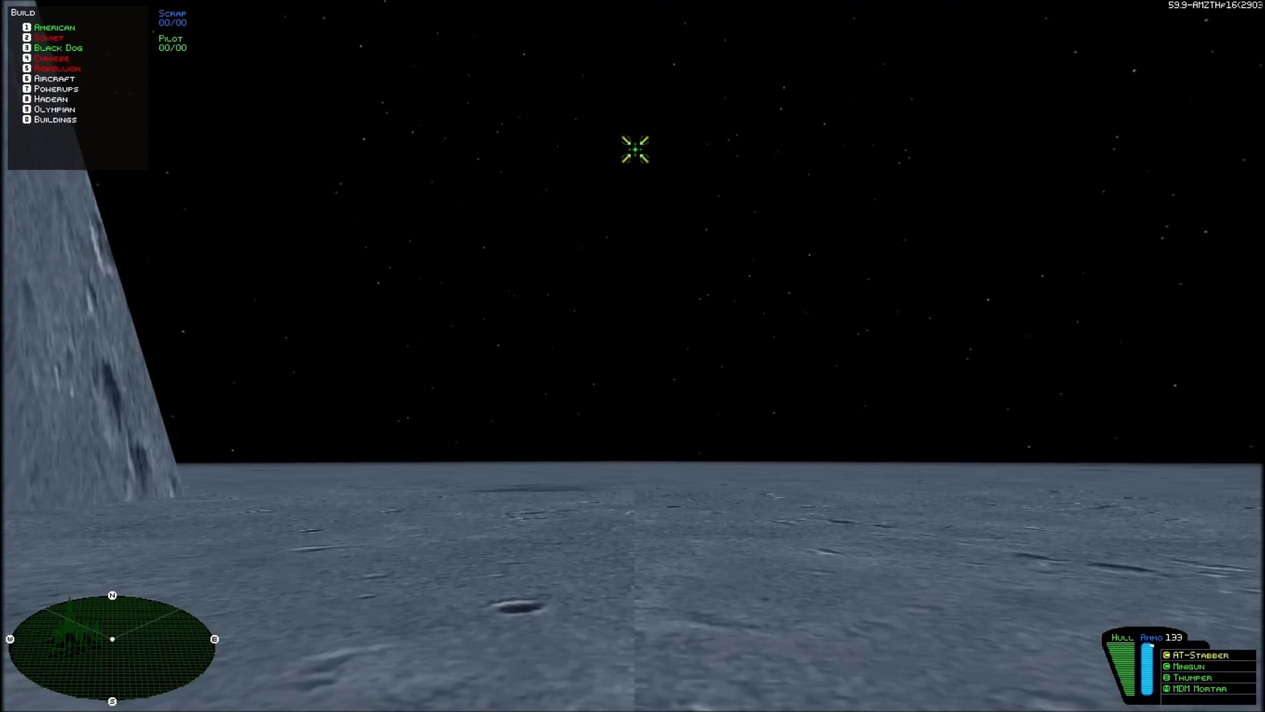
- Drive around the raised spikes at ground level and examine their textures from several sides
key("a")
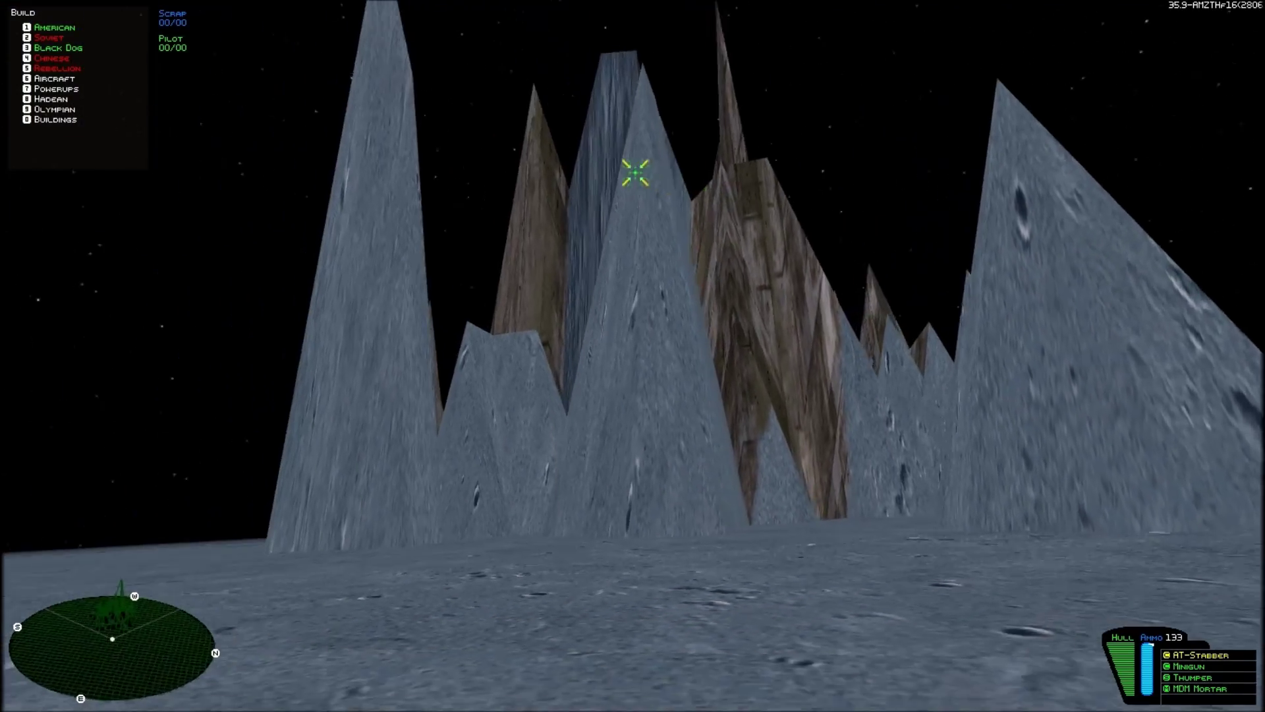
key("d")
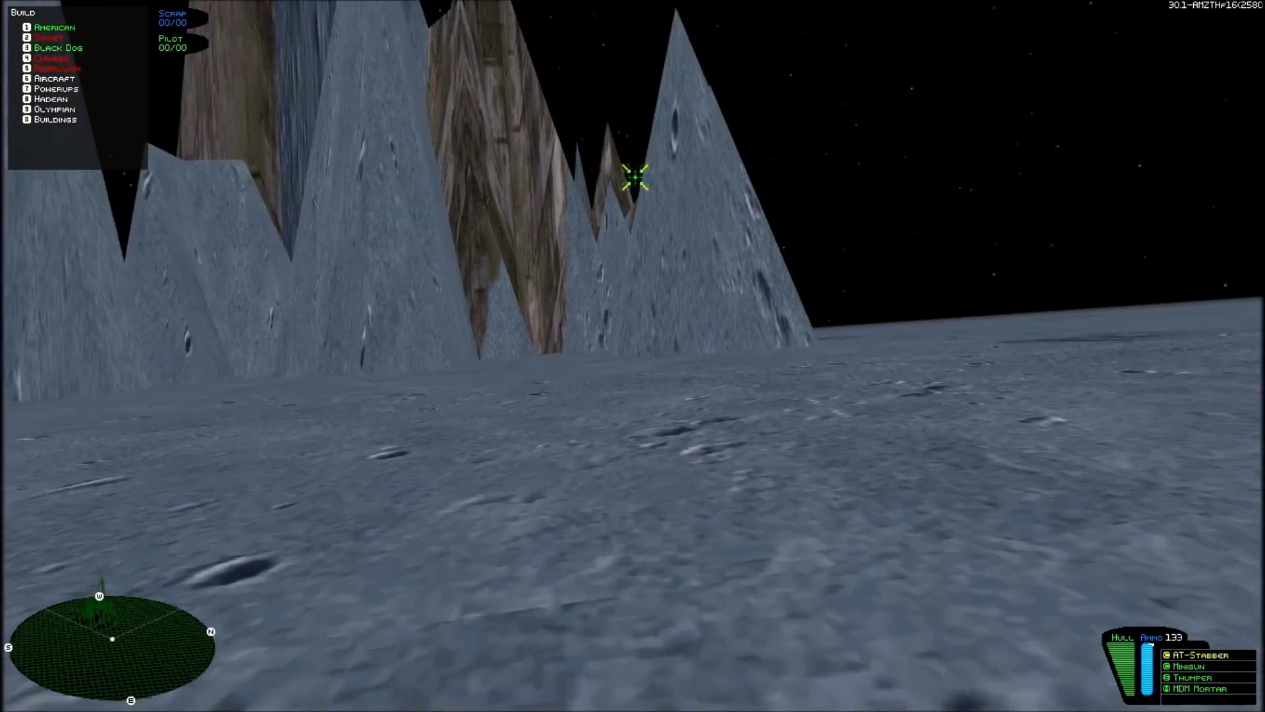
key("w")
key("d")
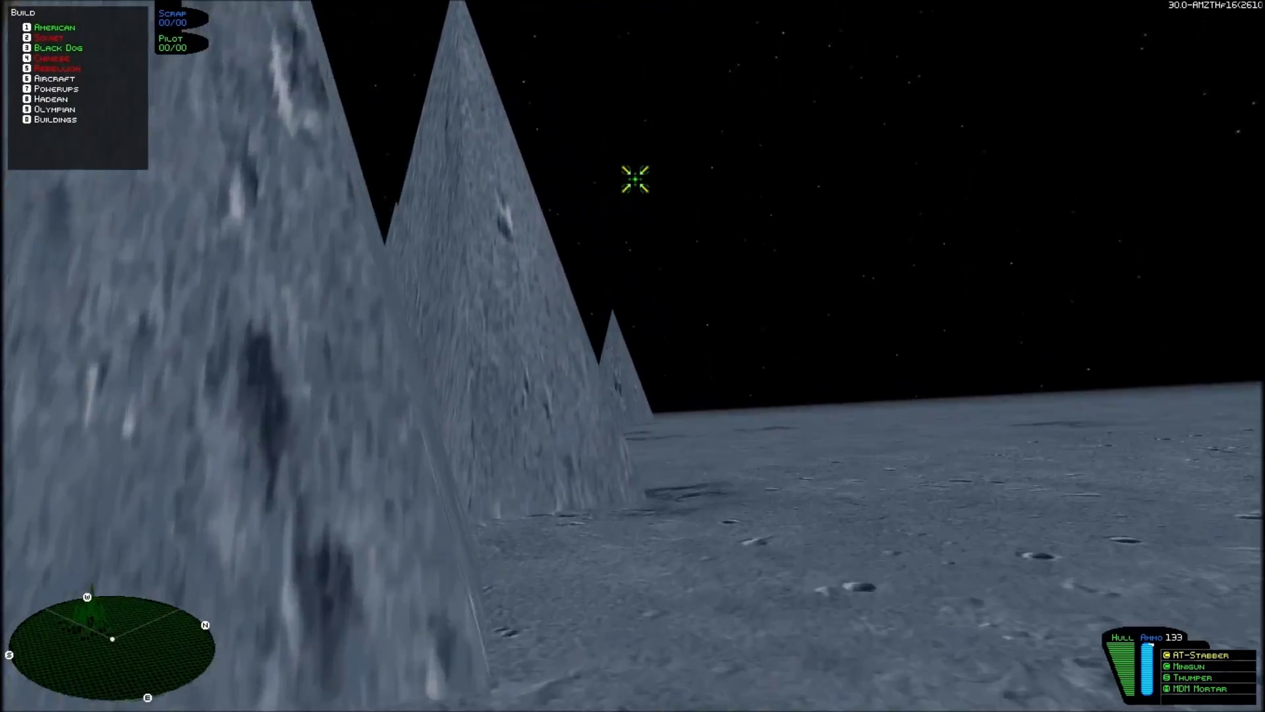
key("a")
key("s")
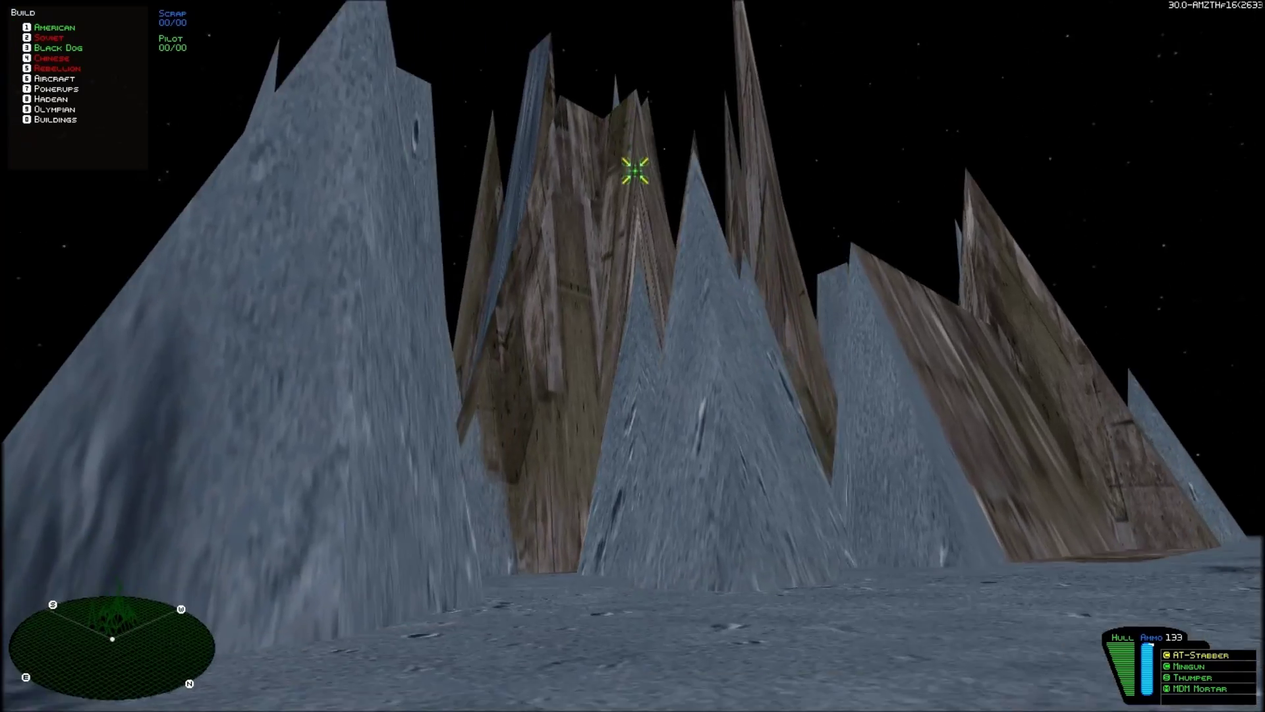
key("s")
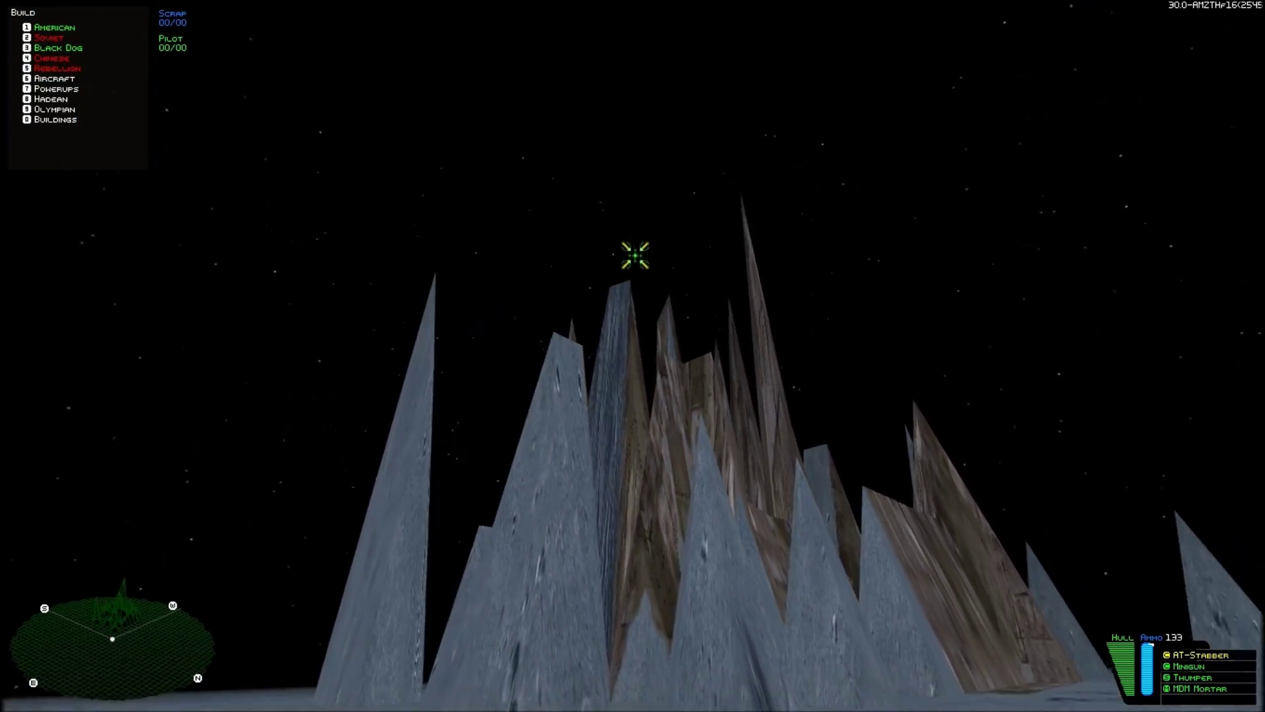
key("a")
key("s")
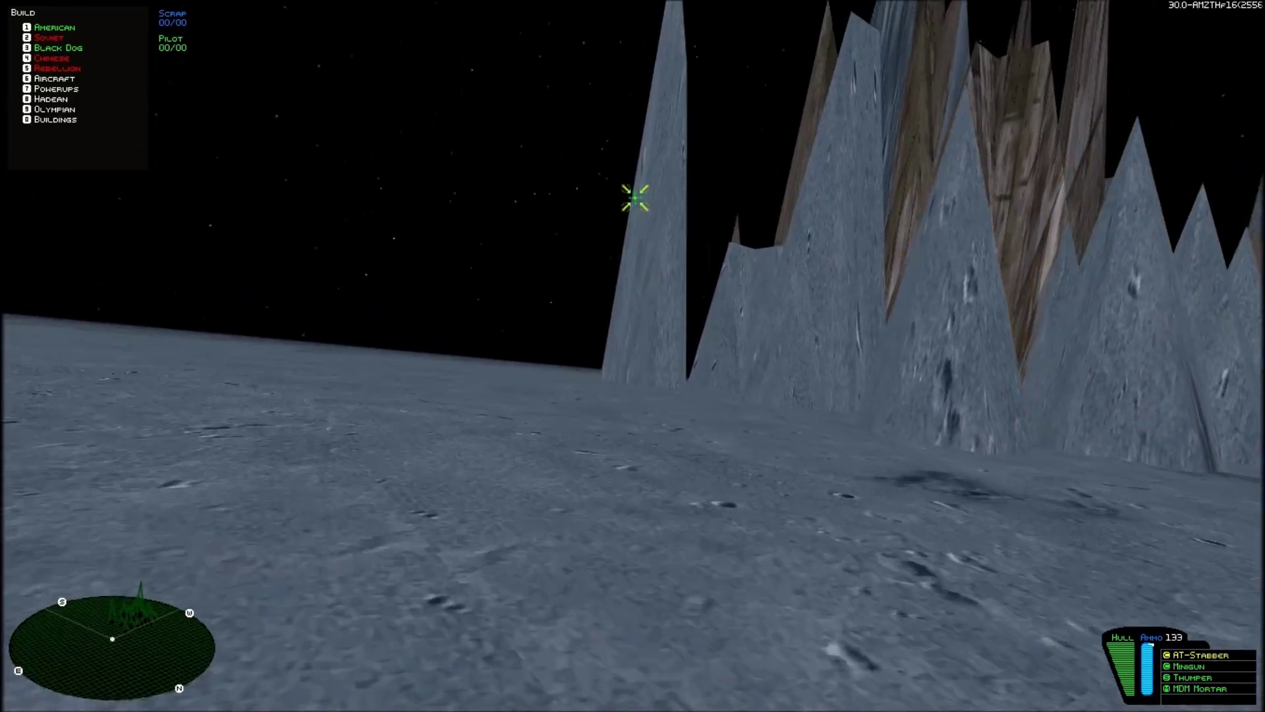
key("w")
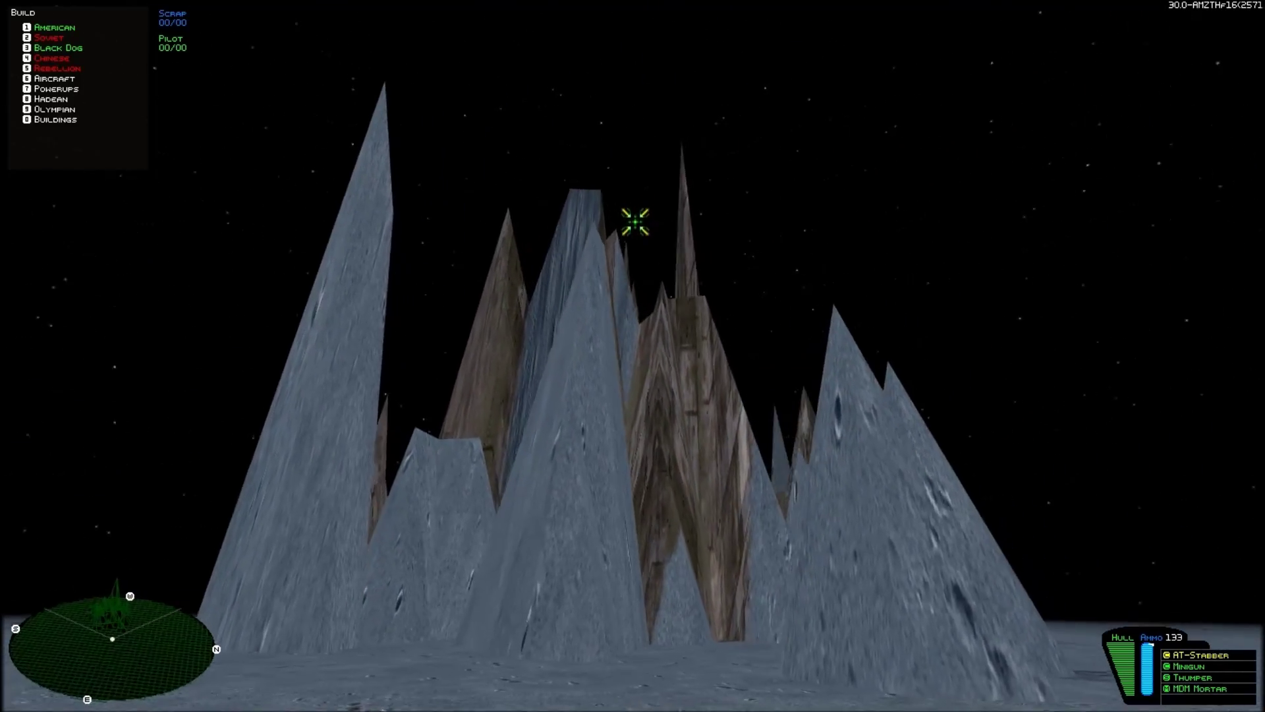
key("s")
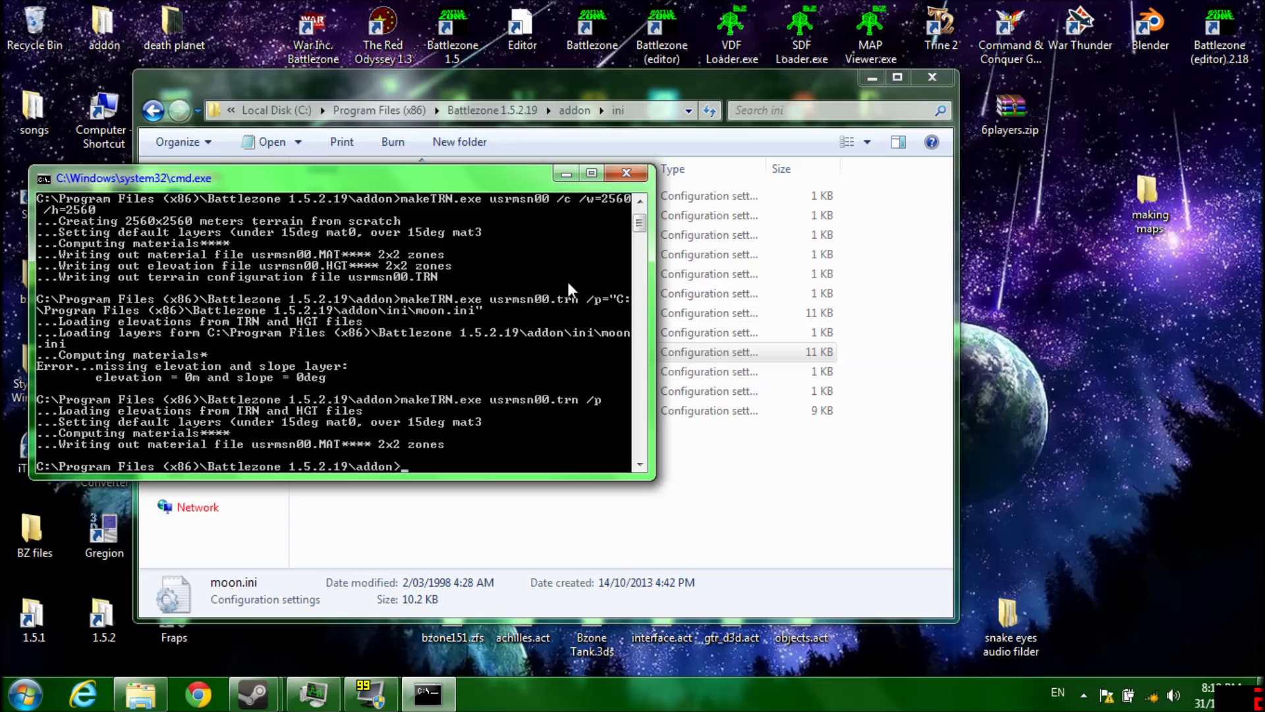
- Run makeTRN.exe usrmsn00.trn /p again at the addon folder prompt to repaint the terrain with the default layers
key("Up")
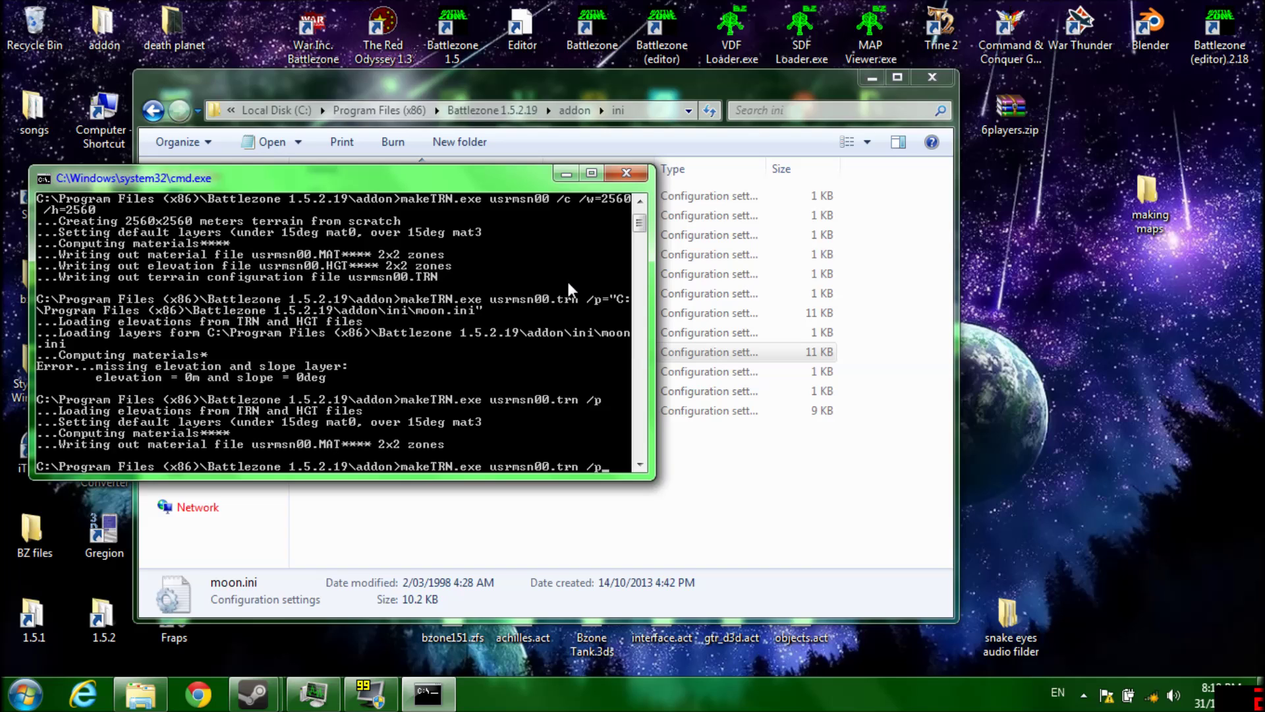
key("Return")
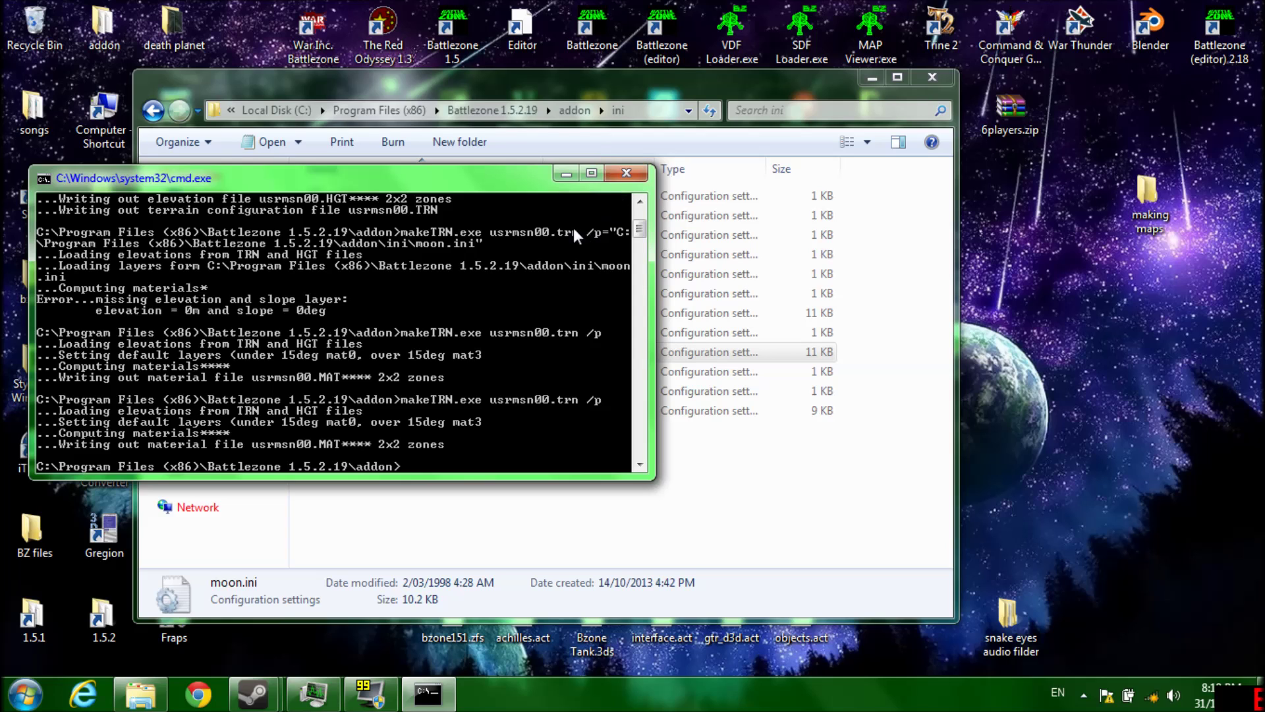
left_click_drag(498, 190, 498, 224)
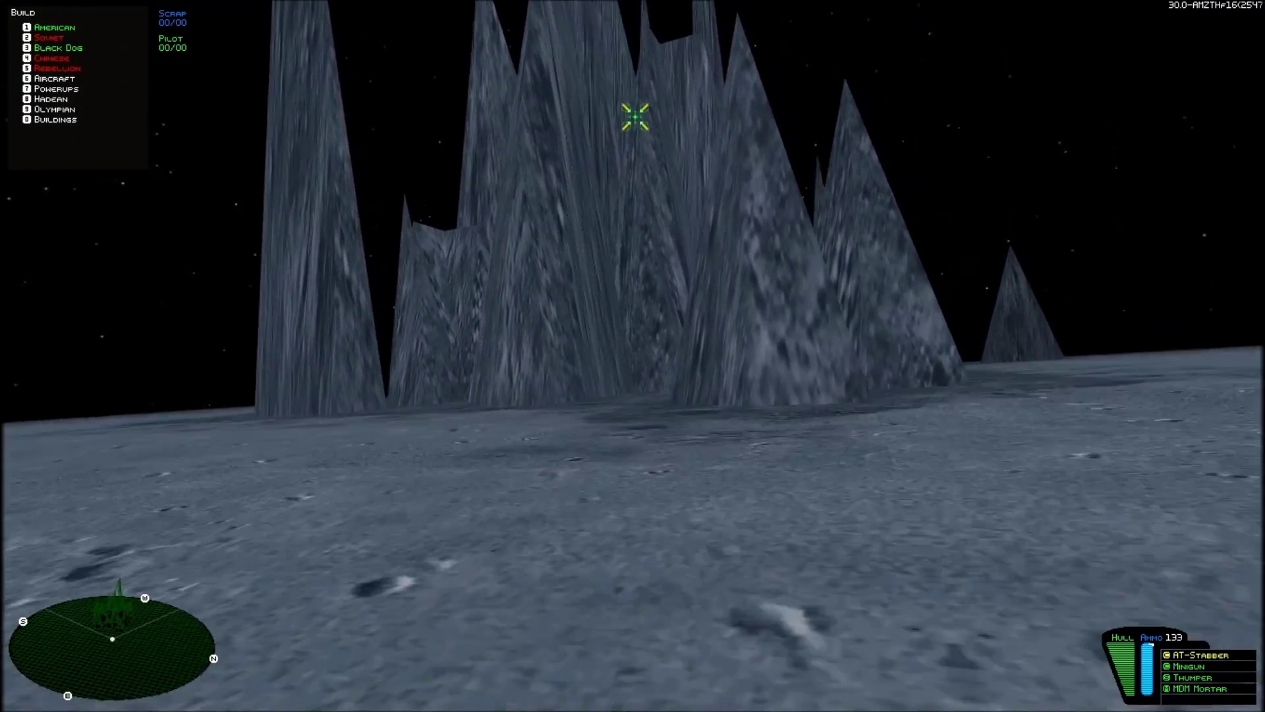
- Drive up to the repainted spikes, open the terrain editor, and examine the textures on their slopes and bases from several angles
key("w")
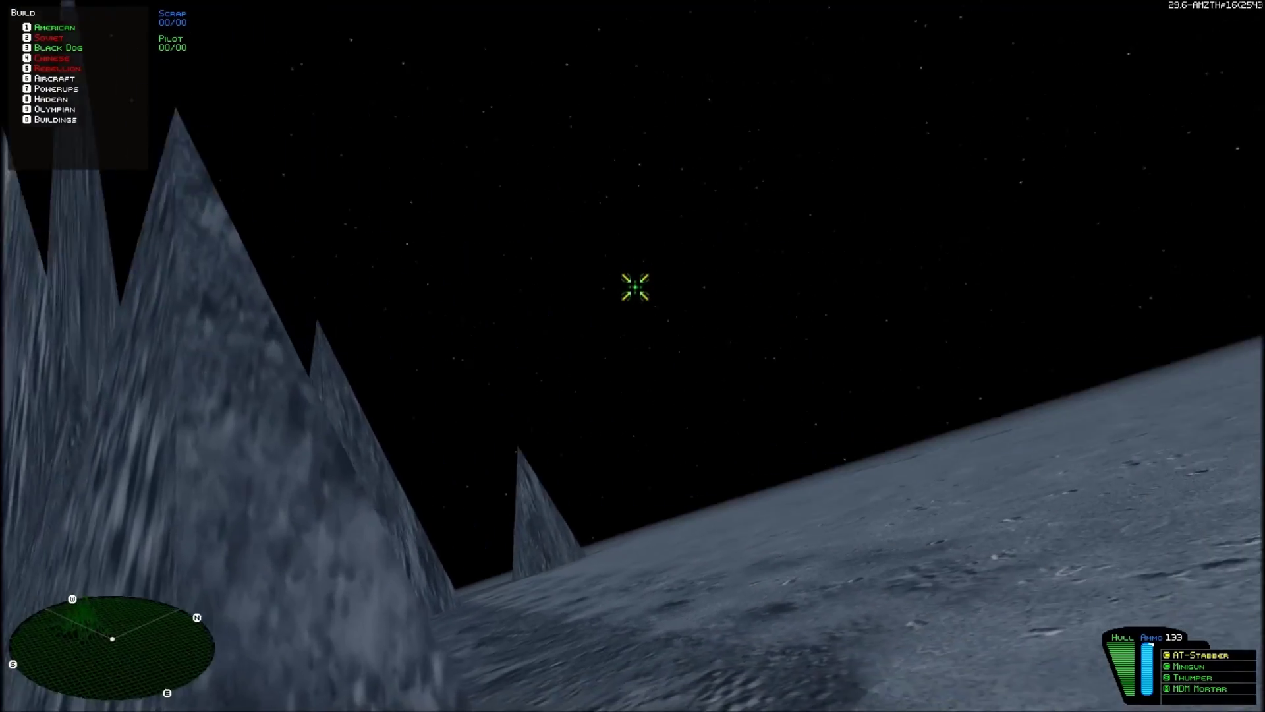
key("ctrl+e")
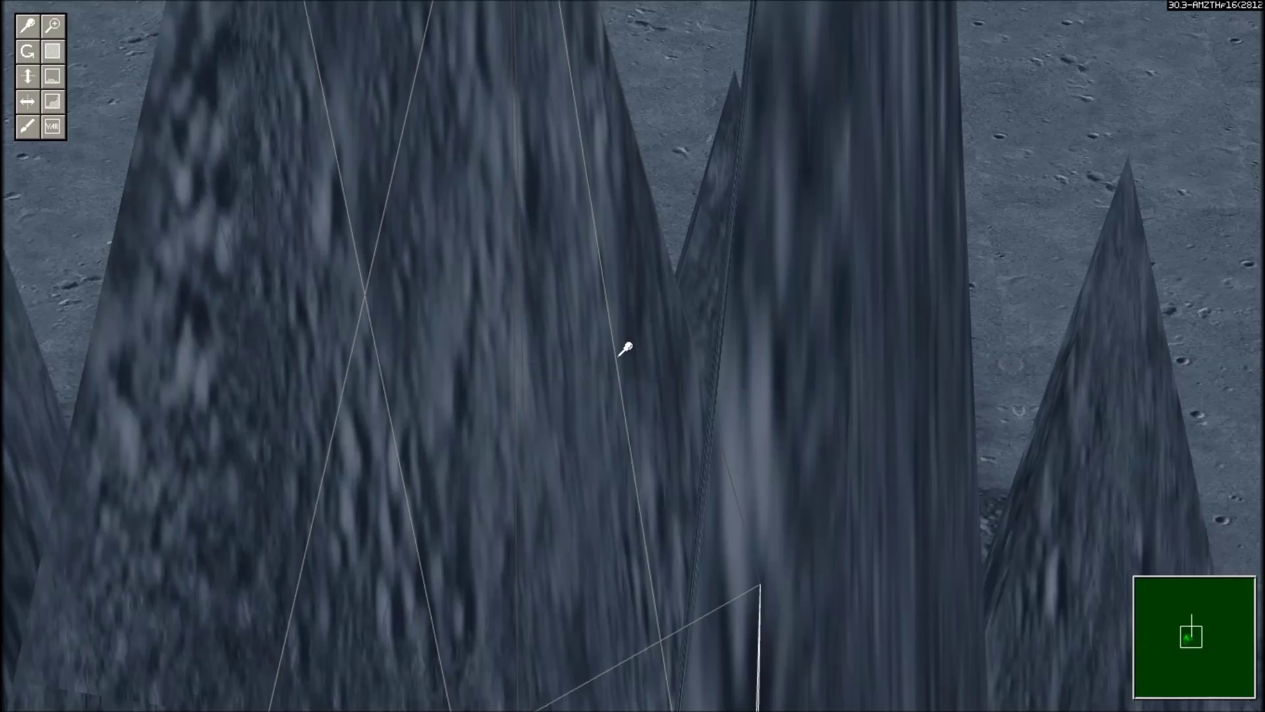
key("Up")
key("Right")
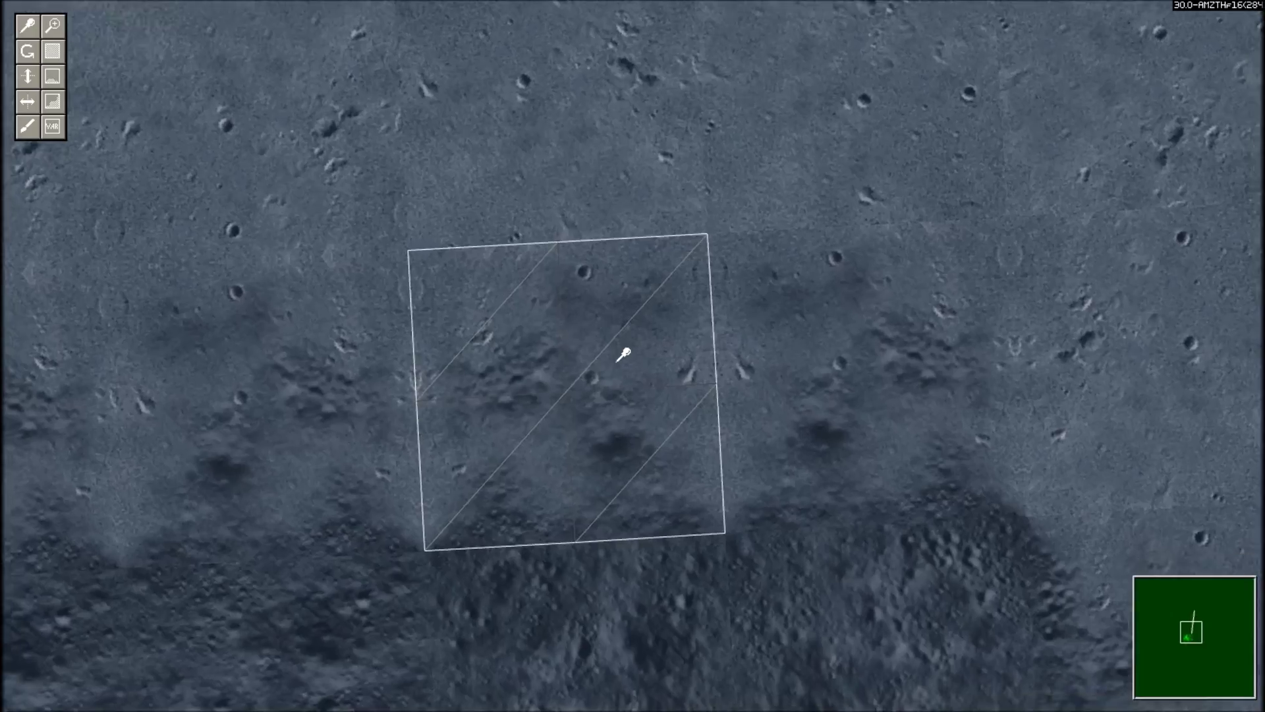
key("Page_Up")
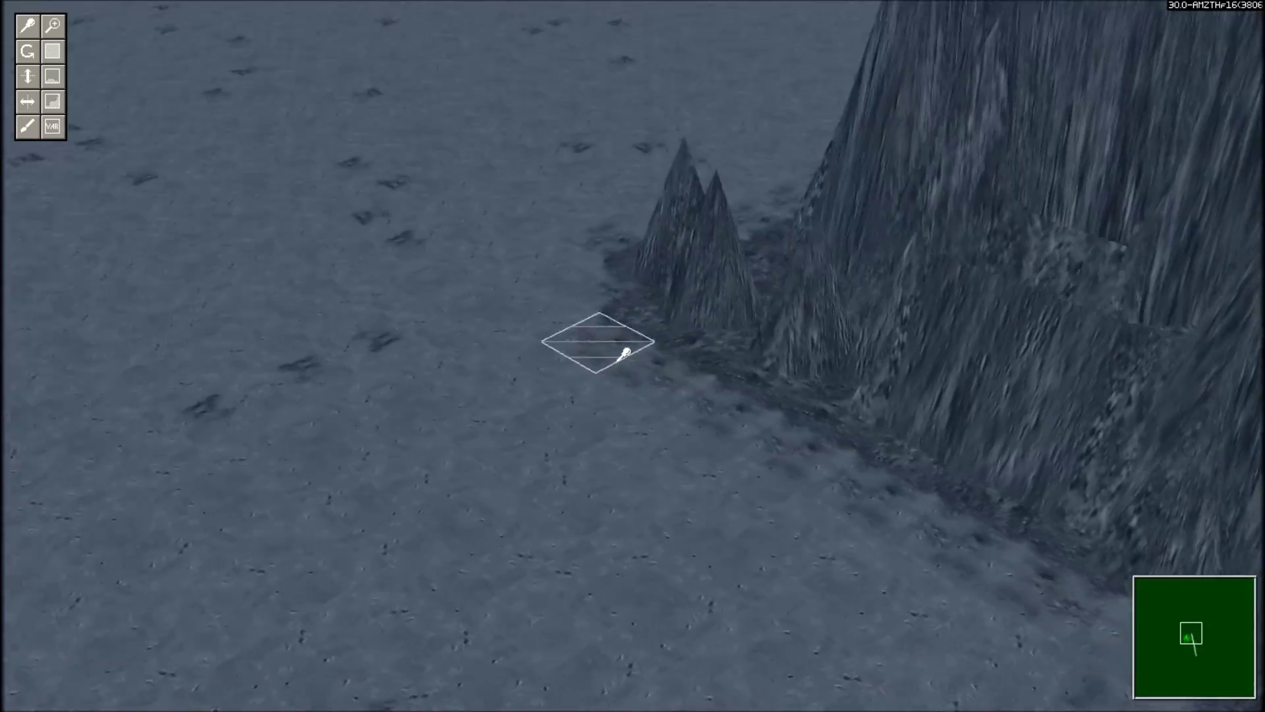
right_click_drag(616, 362, 616, 361)
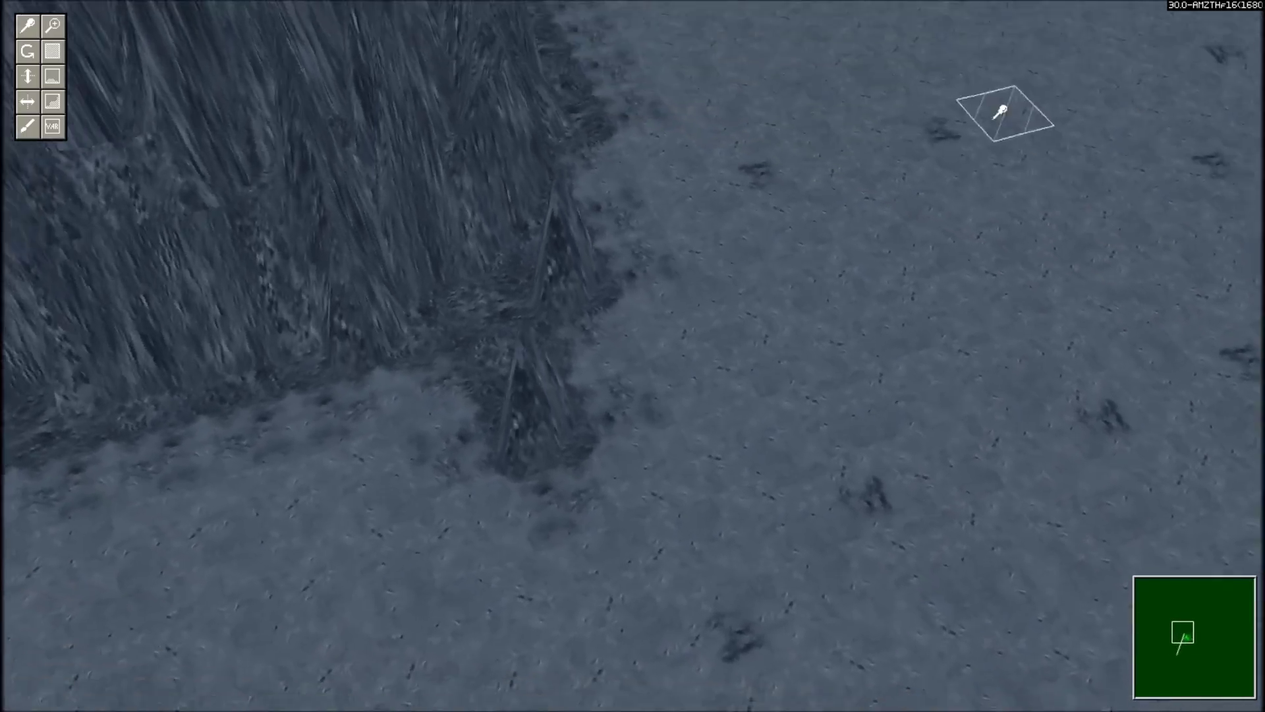
key("Left")
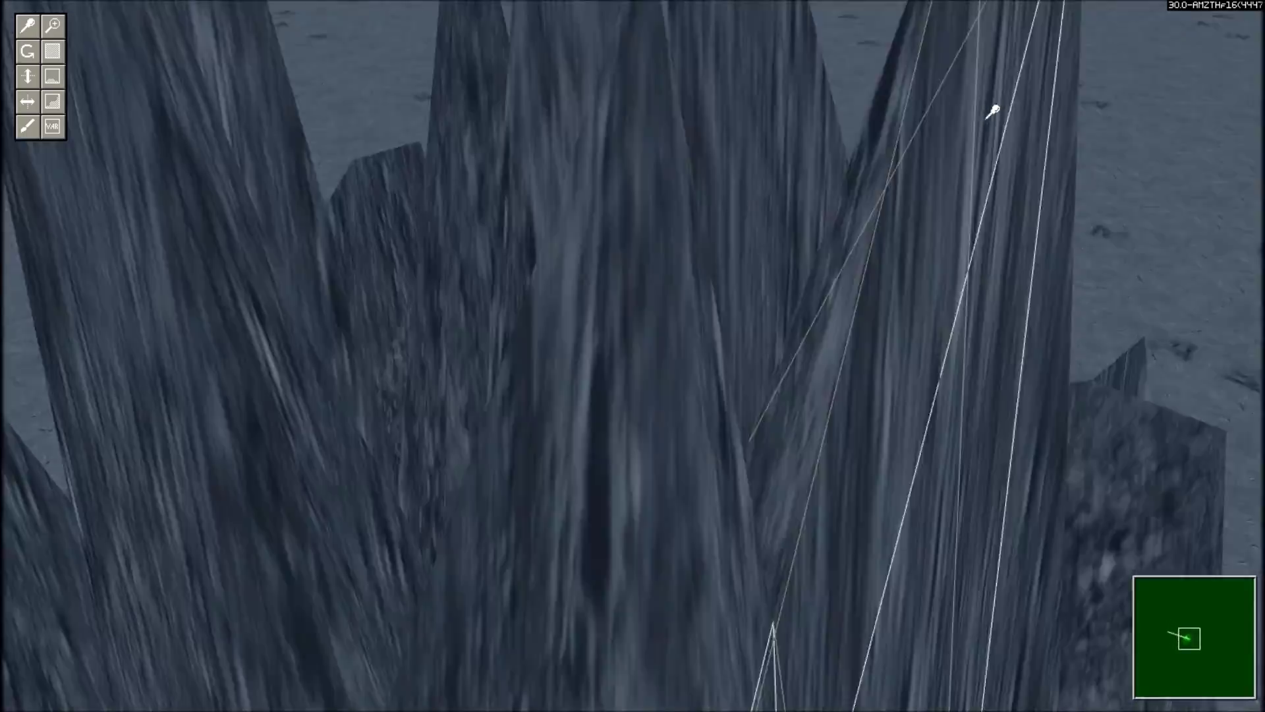
key("Left")
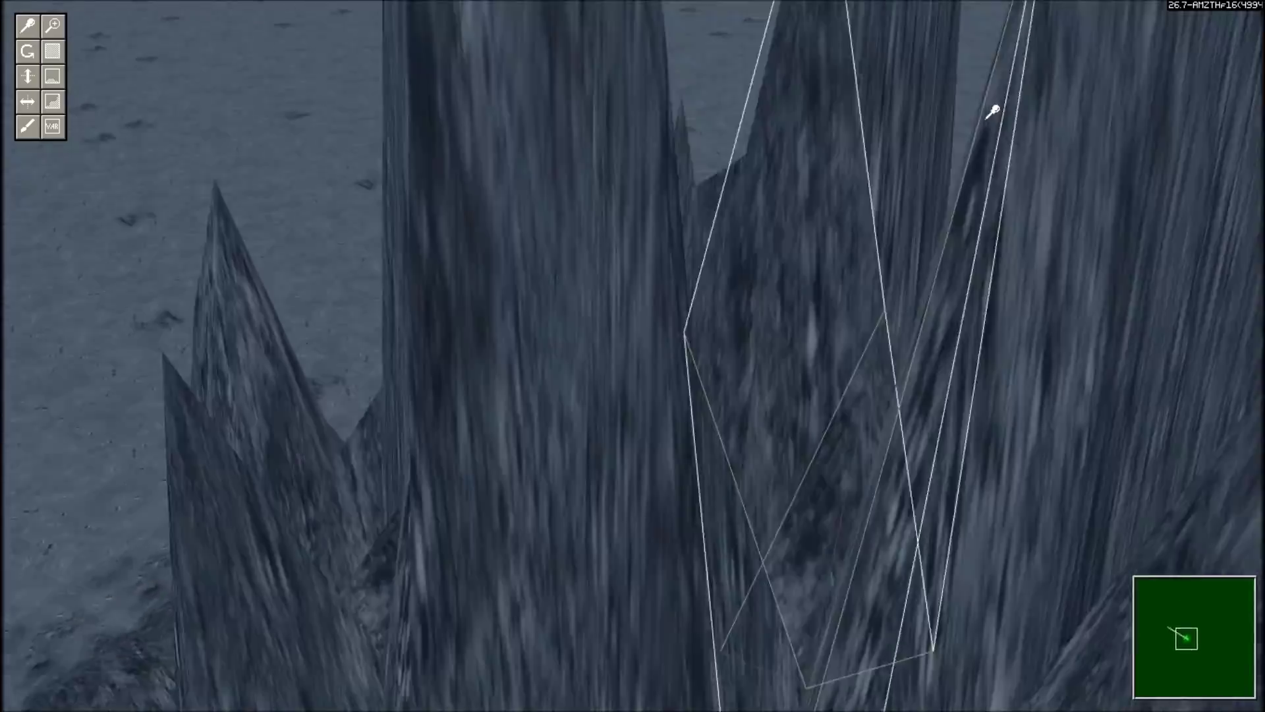